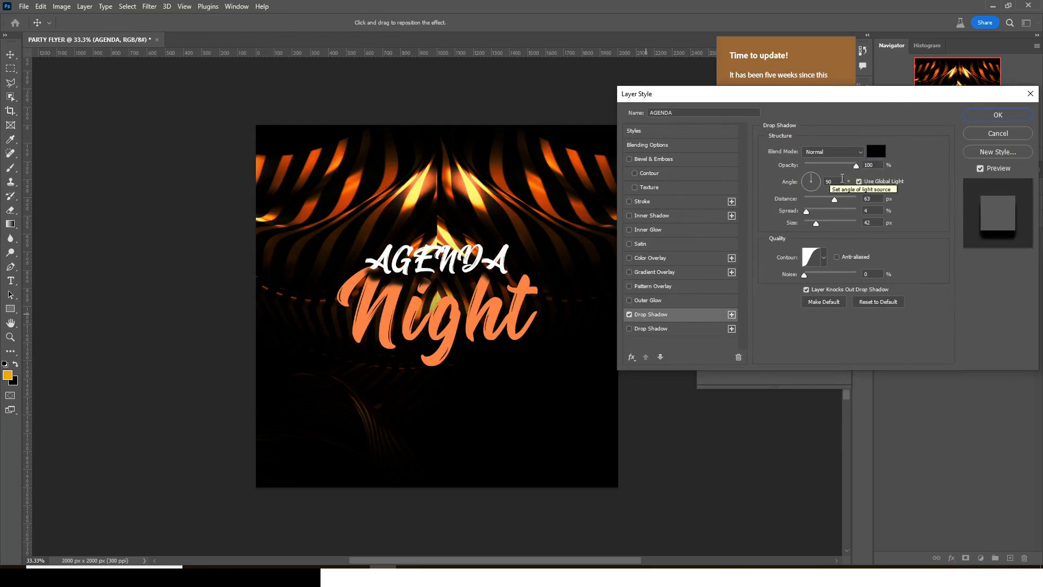
- Set the AGENDA drop shadow to a 25° angle, 9 px distance and 21 px size, and apply the layer style
{"action": "left_click", "coordinate": [863, 165]}
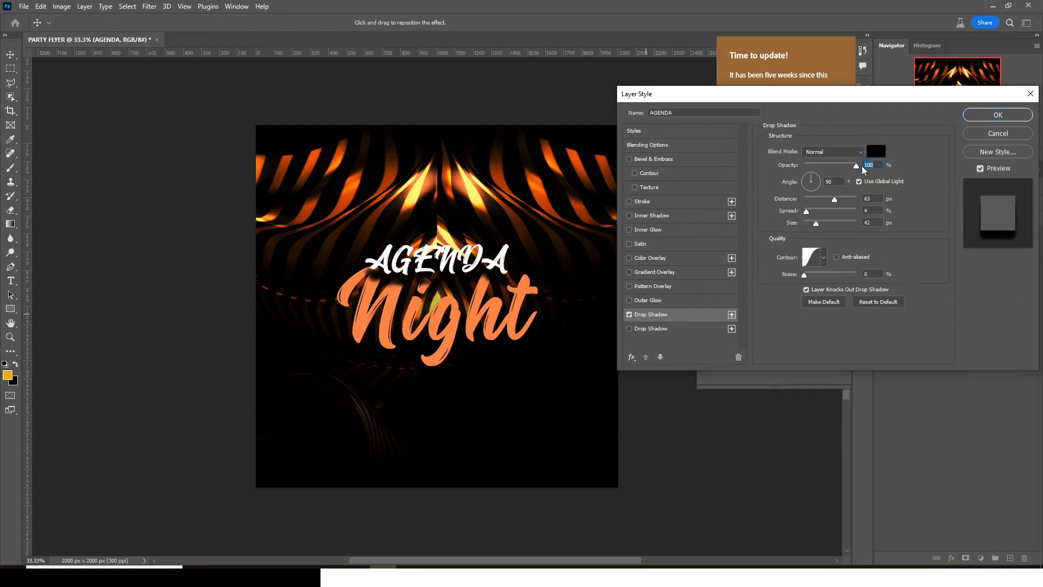
{"action": "type", "text": "25"}
{"action": "left_click_drag", "start_coordinate": [874, 201], "coordinate": [843, 196]}
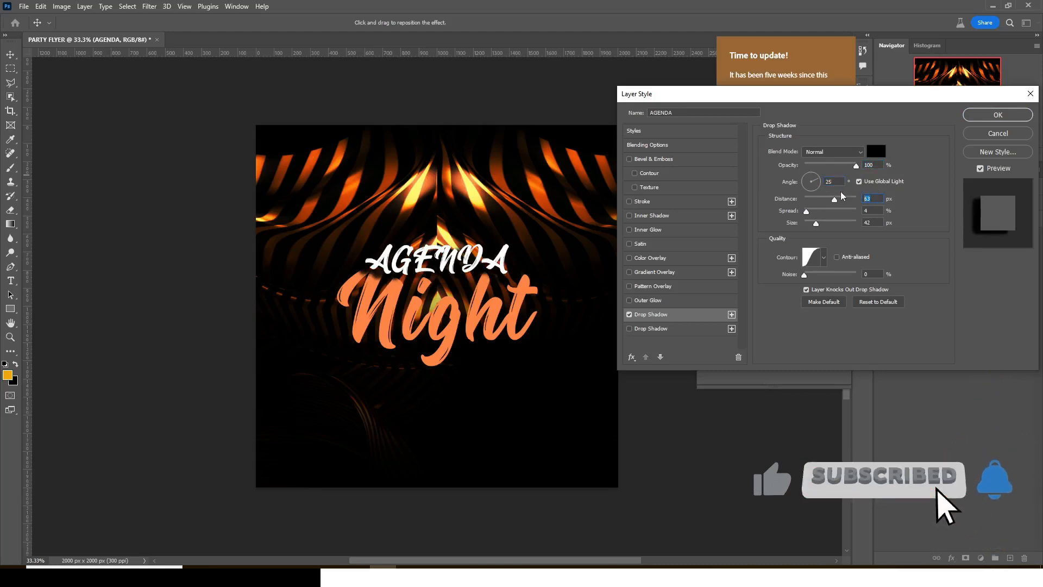
{"action": "type", "text": "9"}
{"action": "key", "text": "Tab"}
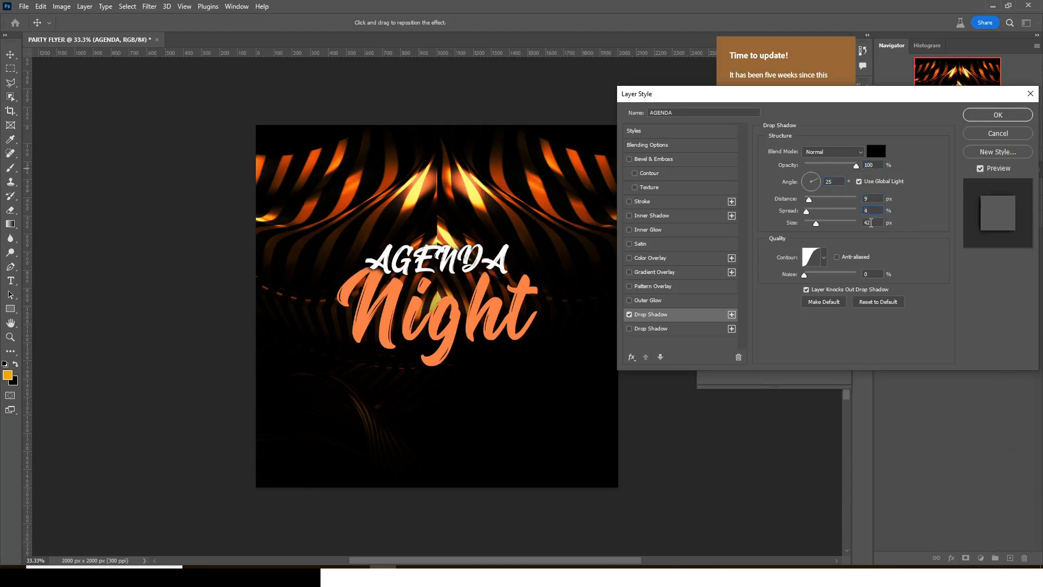
{"action": "type", "text": "21"}
{"action": "left_click", "coordinate": [825, 260]}
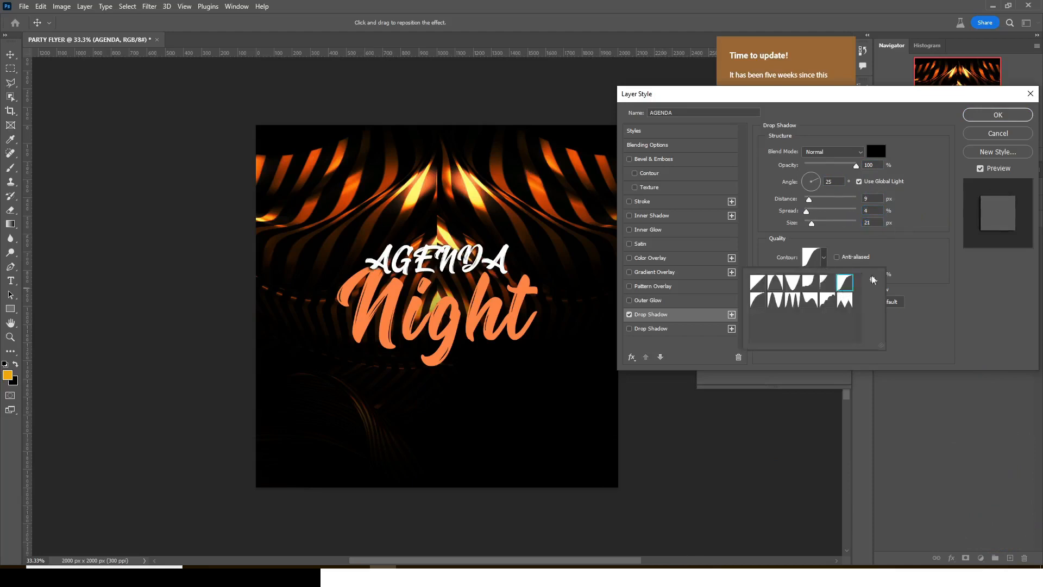
{"action": "left_click", "coordinate": [853, 232]}
{"action": "left_click", "coordinate": [998, 115]}
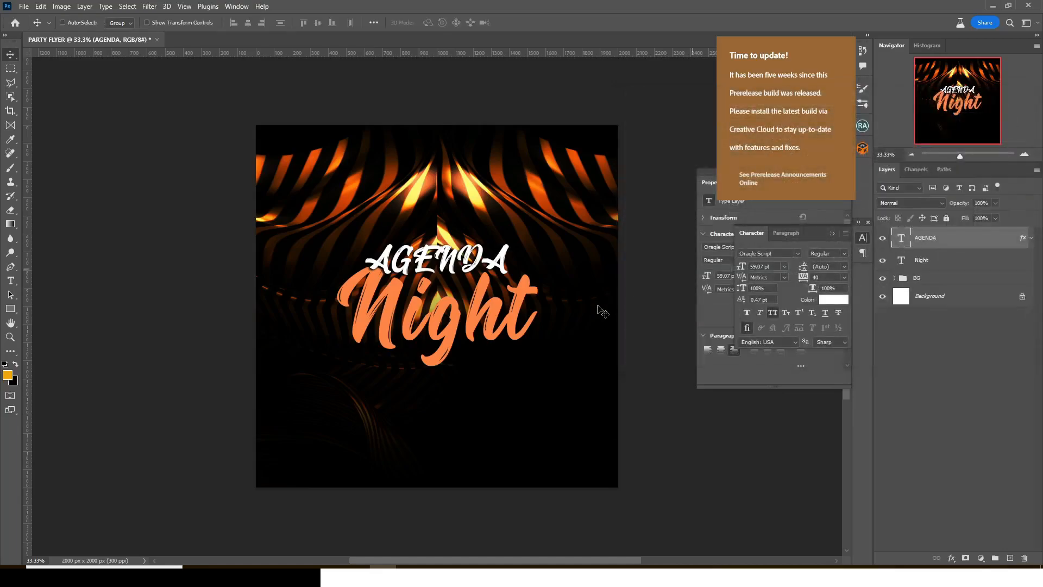
- Place the red LIVE STREAMING icon image just above the AGENDA text
{"action": "left_click", "coordinate": [277, 577]}
{"action": "left_click_drag", "start_coordinate": [465, 159], "coordinate": [437, 231]}
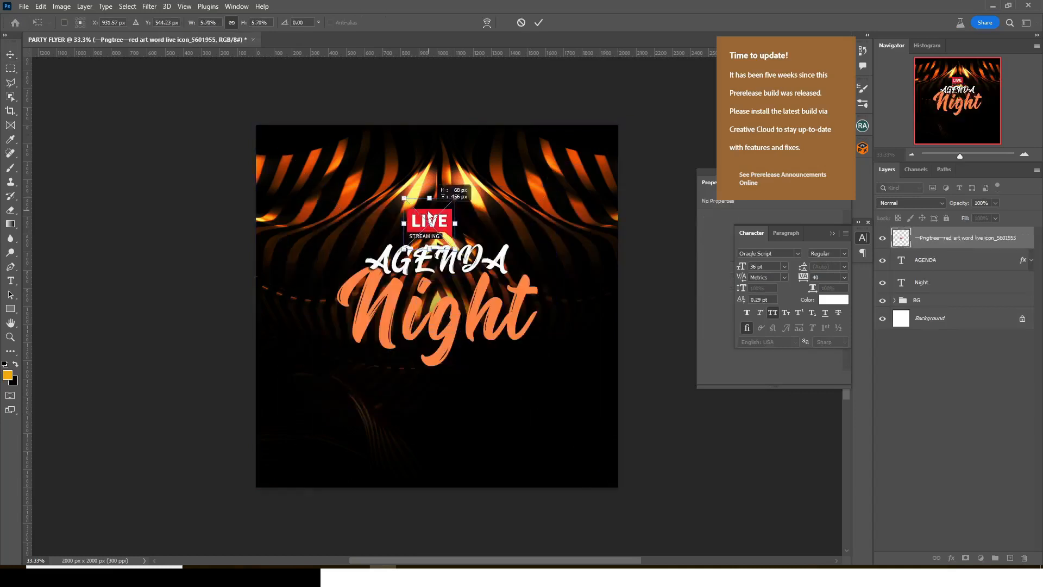
{"action": "key", "text": "ctrl+semicolon"}
{"action": "key", "text": "Return"}
{"action": "key", "text": "ctrl+semicolon"}
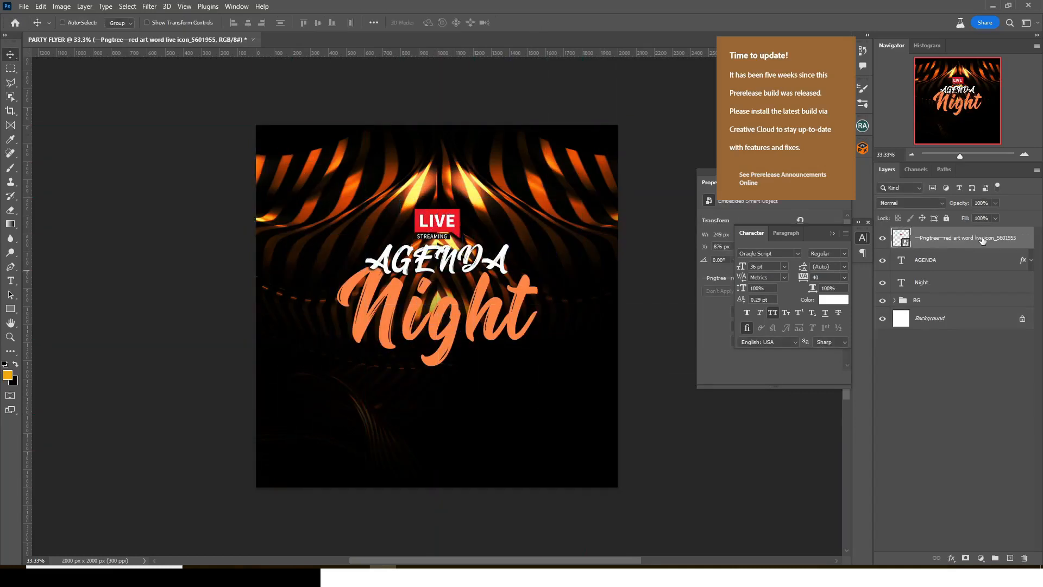
- Group the LIVE icon, AGENDA and Night layers and name the group THEME
{"action": "left_click", "coordinate": [937, 288], "text": "shift"}
{"action": "key", "text": "ctrl+g"}
{"action": "double_click", "coordinate": [922, 234]}
{"action": "type", "text": "THEME"}
{"action": "key", "text": "Return"}
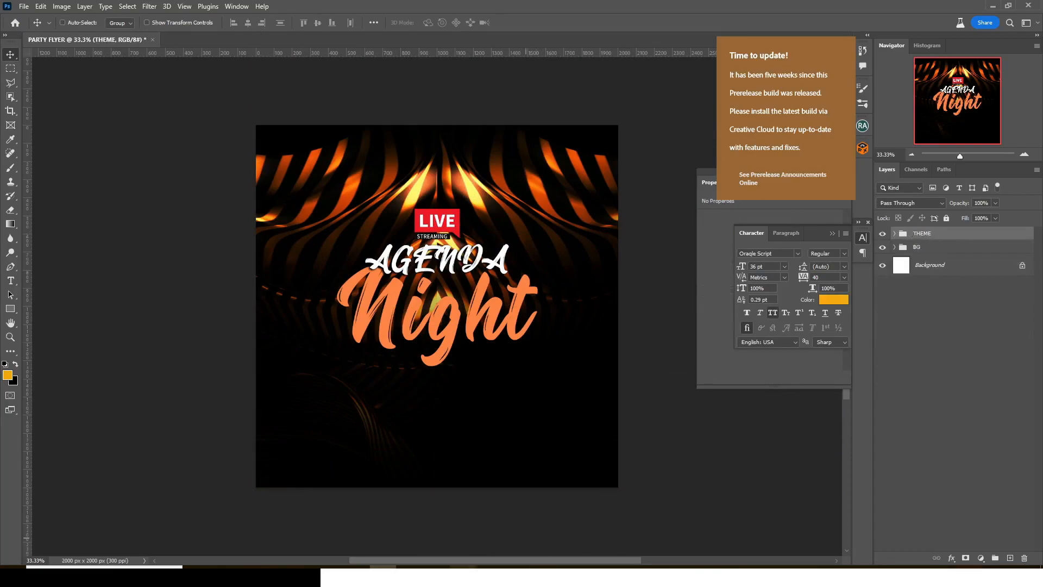
- Place the photo of the woman in the pink jacket below the THEME group and shift her right of the flyer's centre
{"action": "left_click", "coordinate": [276, 575]}
{"action": "left_click_drag", "start_coordinate": [423, 147], "coordinate": [394, 374]}
{"action": "key", "text": "Return"}
{"action": "left_click_drag", "start_coordinate": [925, 250], "coordinate": [925, 261]}
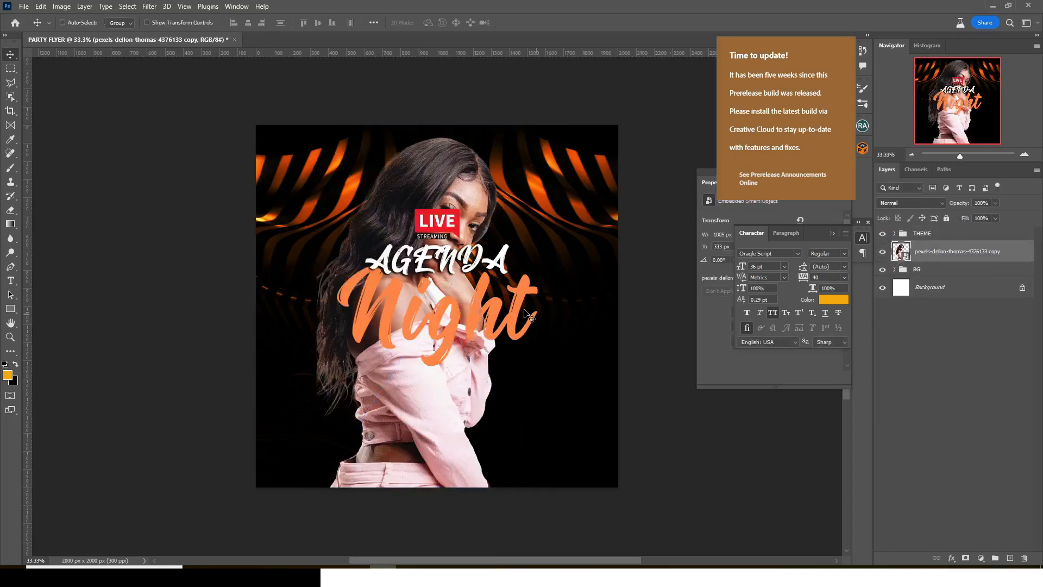
{"action": "left_click_drag", "start_coordinate": [416, 212], "coordinate": [477, 170]}
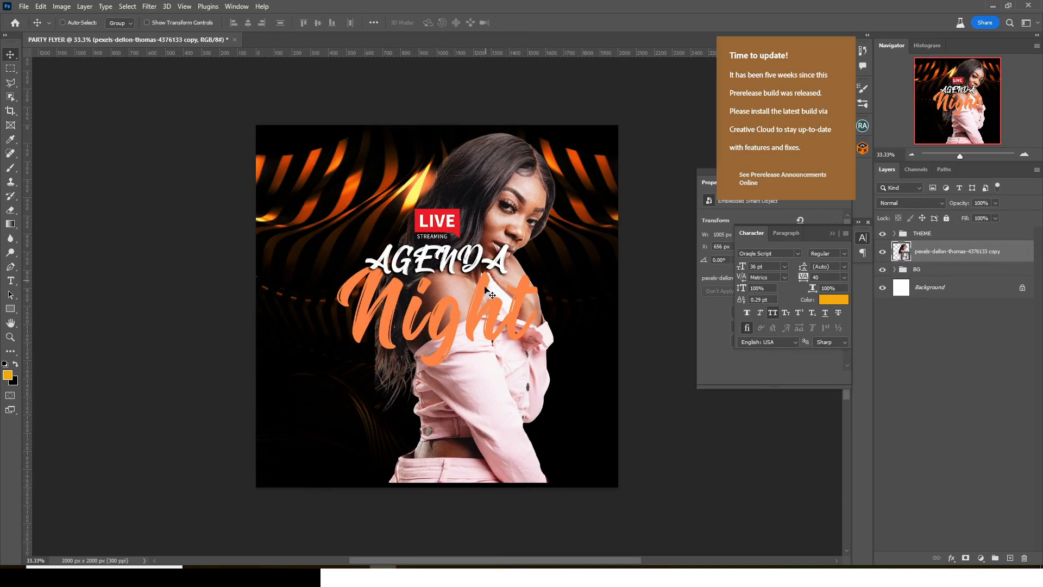
{"action": "left_click_drag", "start_coordinate": [488, 288], "coordinate": [494, 288]}
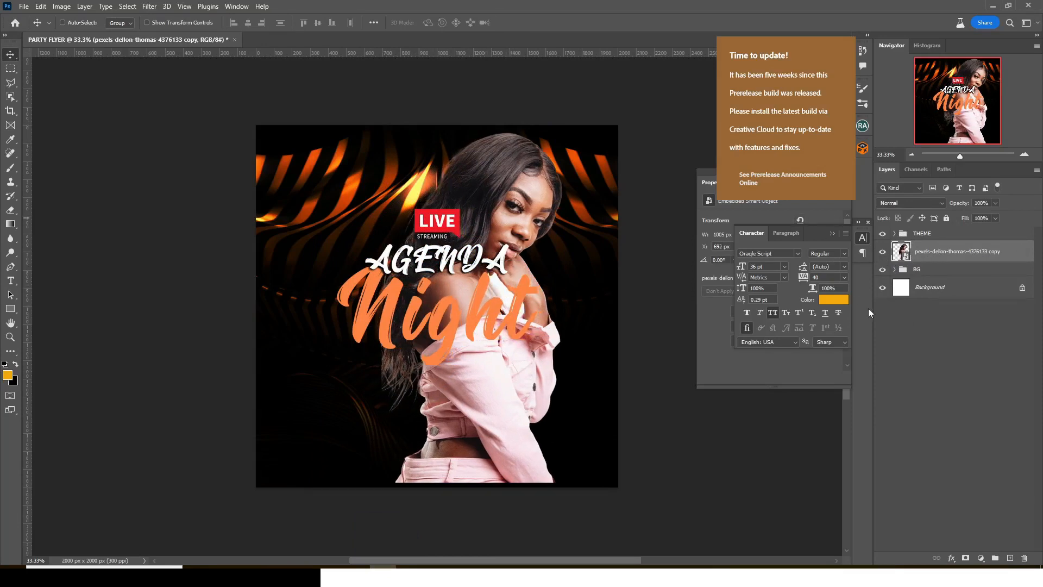
- Add a layer mask to the pink-jacket photo and hide the THEME, BG and Background layers
{"action": "left_click", "coordinate": [965, 559]}
{"action": "left_click", "coordinate": [883, 233]}
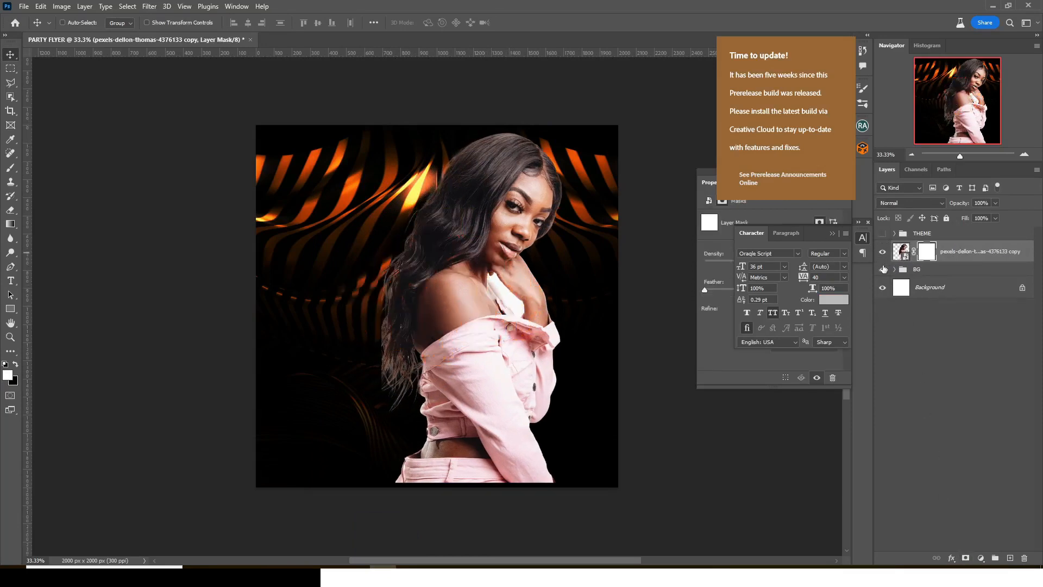
{"action": "left_click", "coordinate": [883, 269]}
{"action": "left_click", "coordinate": [882, 287]}
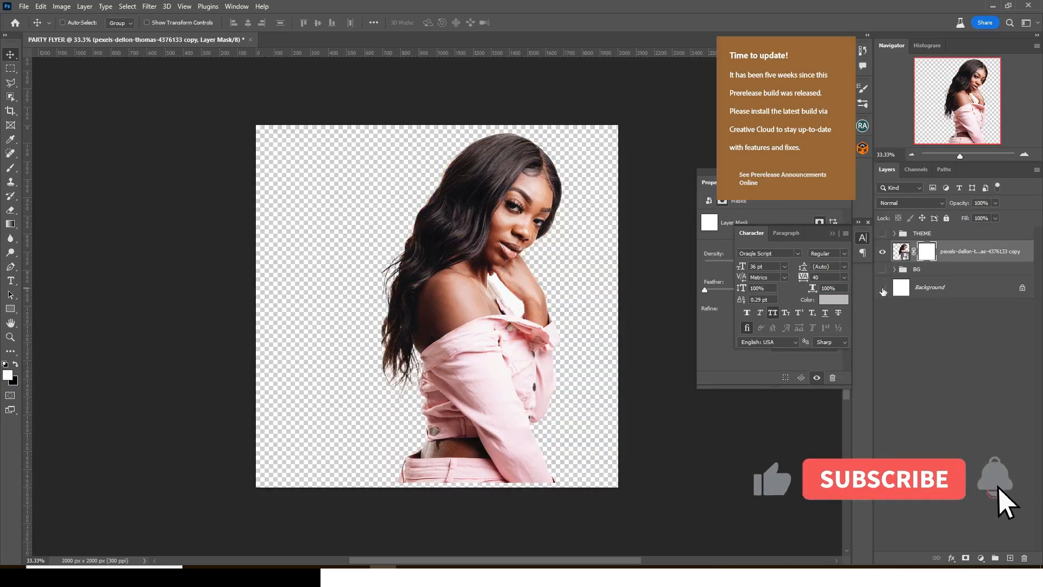
- Apply the Free Oil Paint FX effect from FX Box to the pink-jacket photo
{"action": "left_click", "coordinate": [900, 254]}
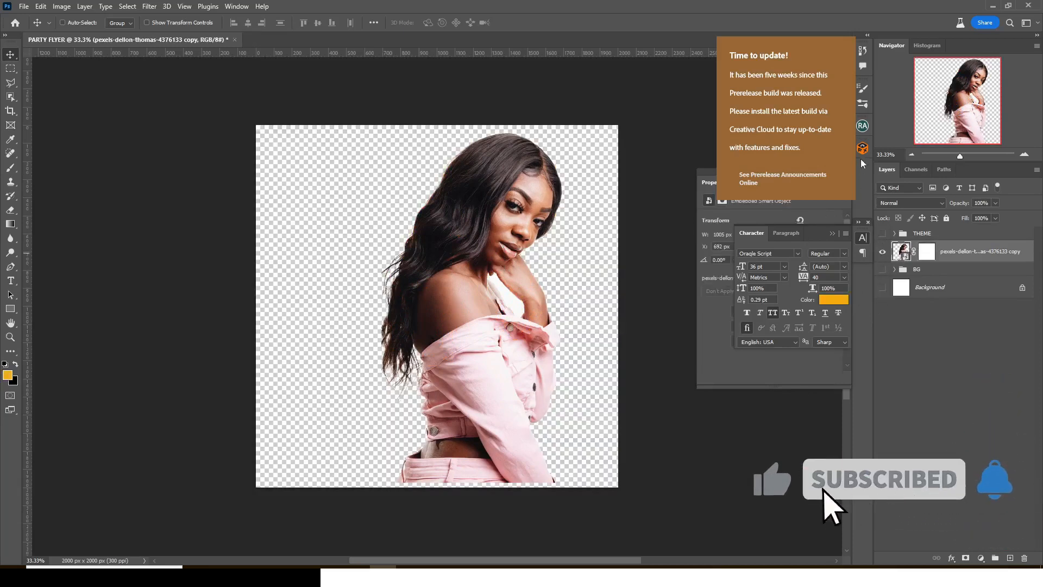
{"action": "left_click", "coordinate": [862, 152]}
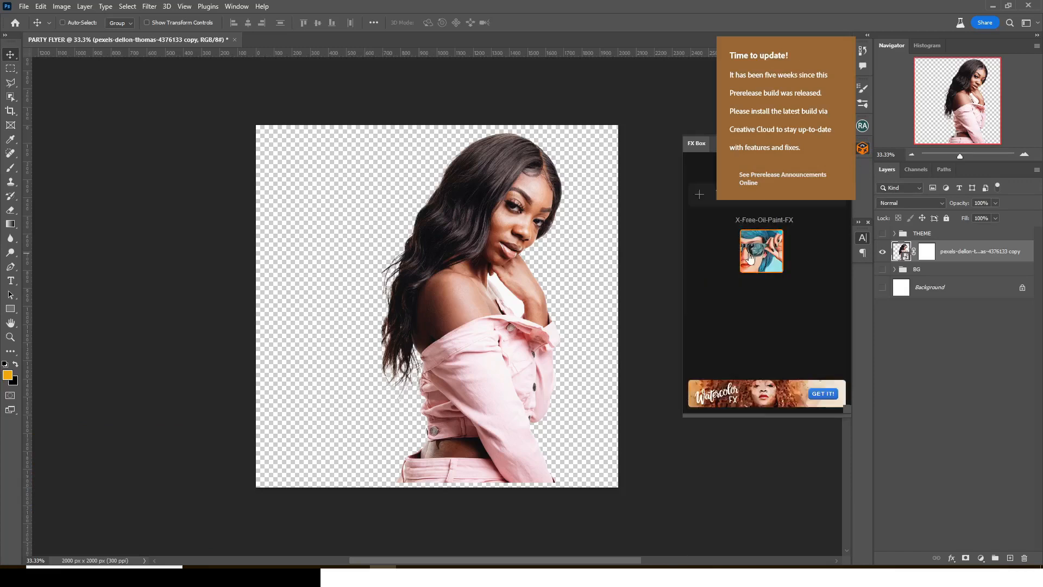
{"action": "left_click", "coordinate": [750, 258]}
{"action": "left_click", "coordinate": [767, 360]}
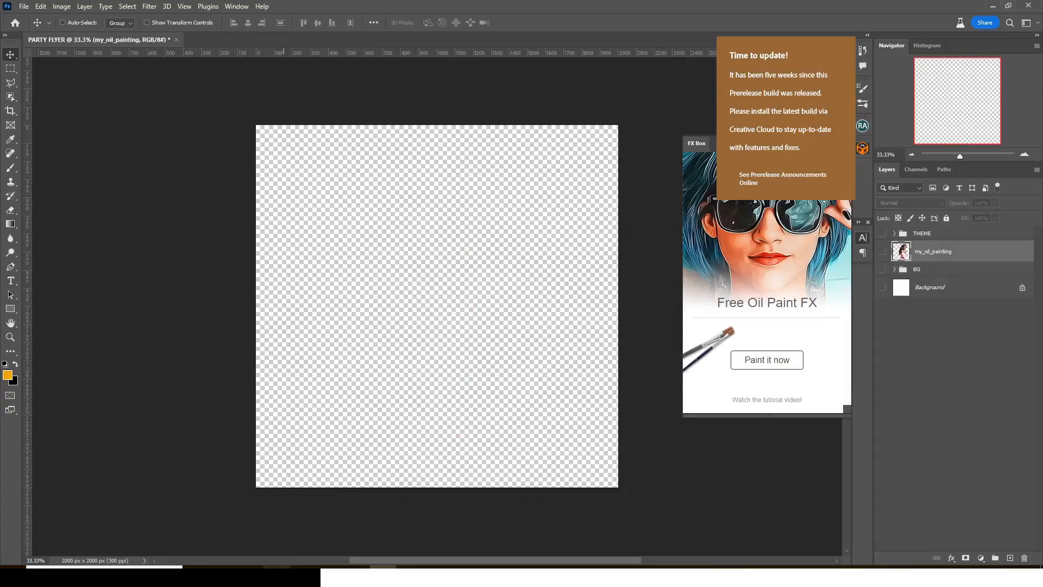
- Place the photo of the woman in the black turtleneck and jeans into the flyer
{"action": "left_click", "coordinate": [277, 576]}
{"action": "left_click_drag", "start_coordinate": [356, 141], "coordinate": [390, 580]}
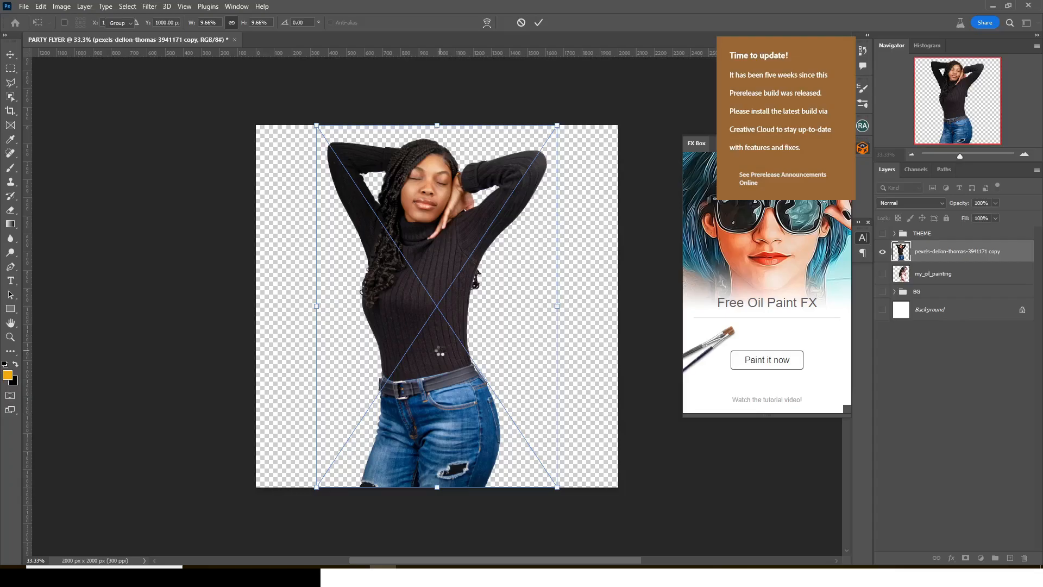
{"action": "key", "text": "Return"}
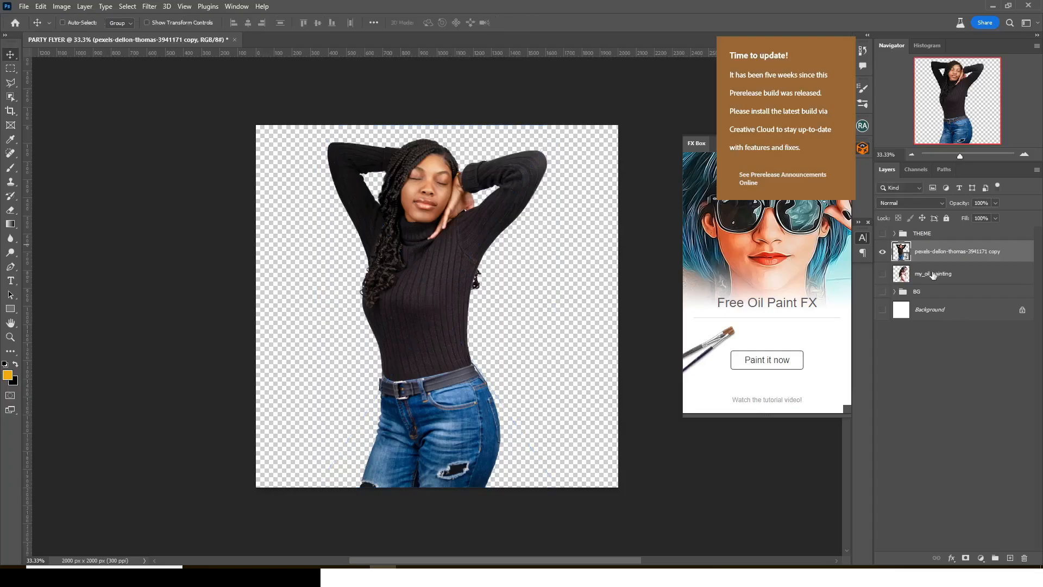
- Apply the Free Oil Paint FX effect to the turtleneck photo and delete its original photo layer
{"action": "left_click", "coordinate": [766, 360]}
{"action": "left_click", "coordinate": [923, 279]}
{"action": "key", "text": "Delete"}
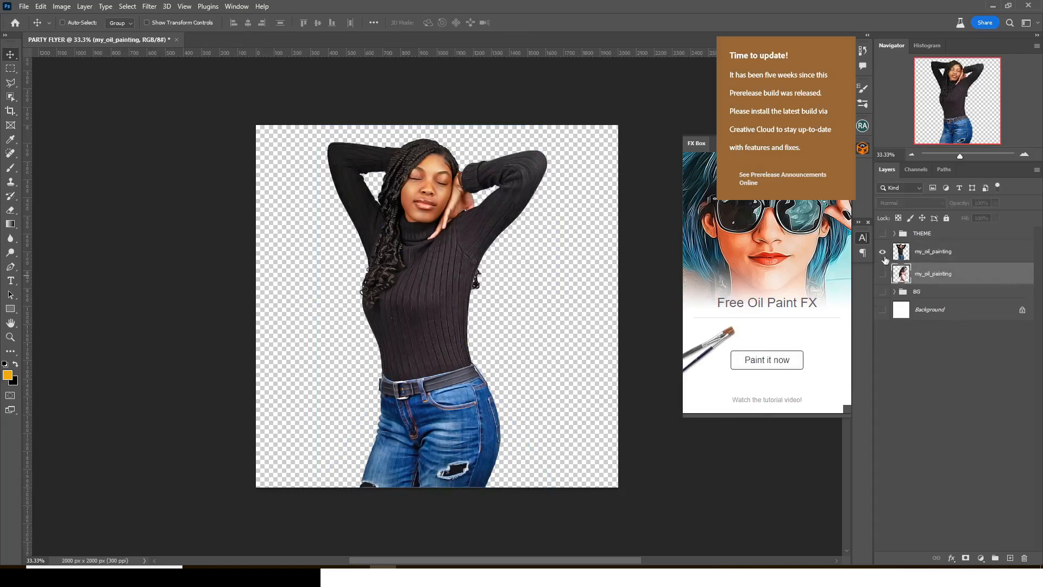
- Hide the turtleneck painting and show the BG, Background, THEME and pink-jacket painting layers
{"action": "left_click", "coordinate": [883, 252]}
{"action": "left_click", "coordinate": [883, 291]}
{"action": "left_click", "coordinate": [883, 310]}
{"action": "left_click", "coordinate": [883, 234]}
{"action": "left_click", "coordinate": [883, 275]}
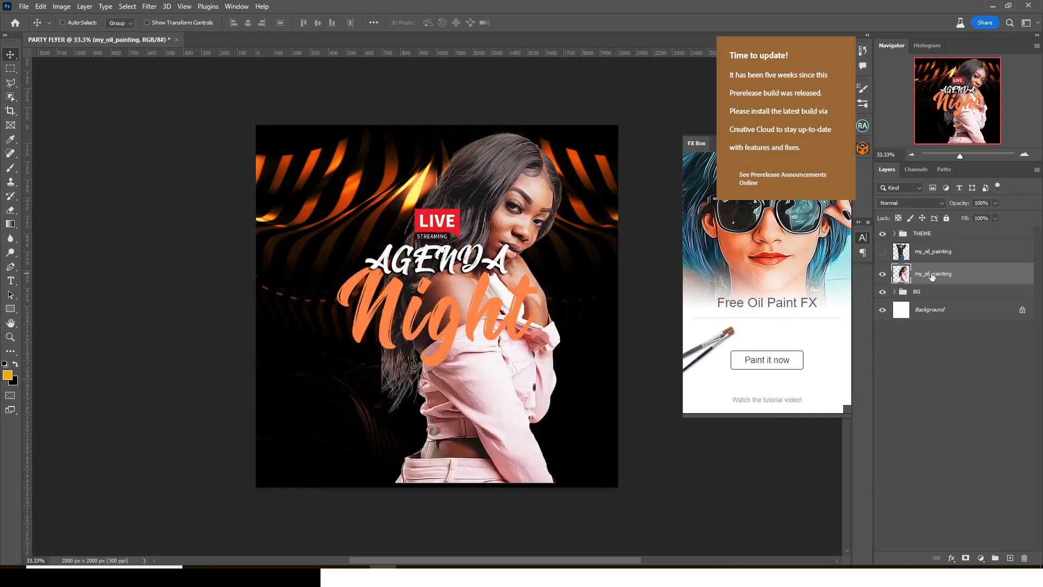
- Shift the pink-jacket painting slightly right and move the THEME group slightly down
{"action": "left_click_drag", "start_coordinate": [517, 264], "coordinate": [536, 264]}
{"action": "left_click", "coordinate": [935, 234]}
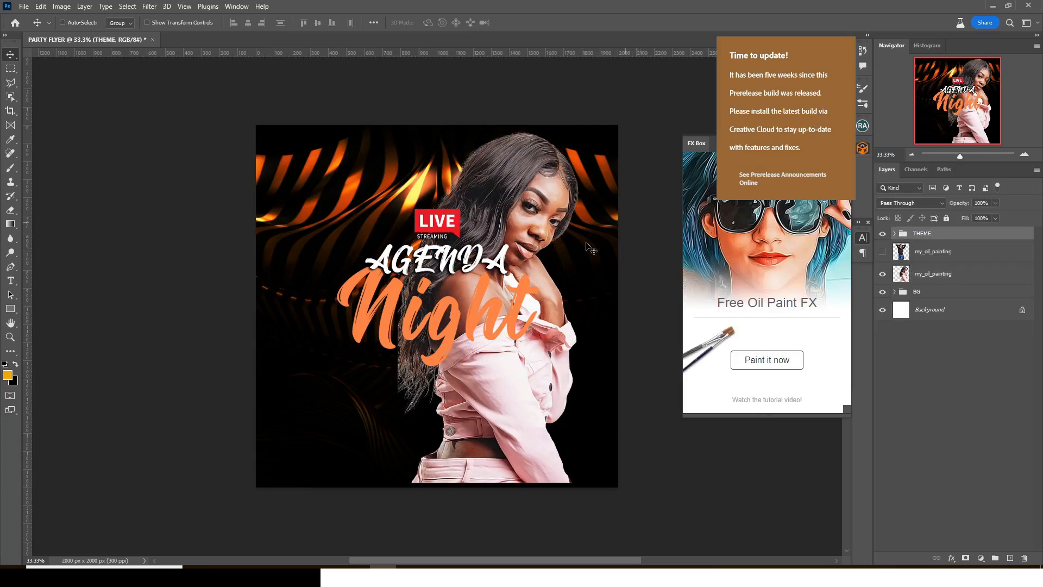
{"action": "left_click_drag", "start_coordinate": [441, 265], "coordinate": [442, 276]}
- Mask the pink-jacket painting and brush black over her lower body and the area behind the title to fade them out
{"action": "left_click", "coordinate": [945, 273]}
{"action": "left_click", "coordinate": [966, 558]}
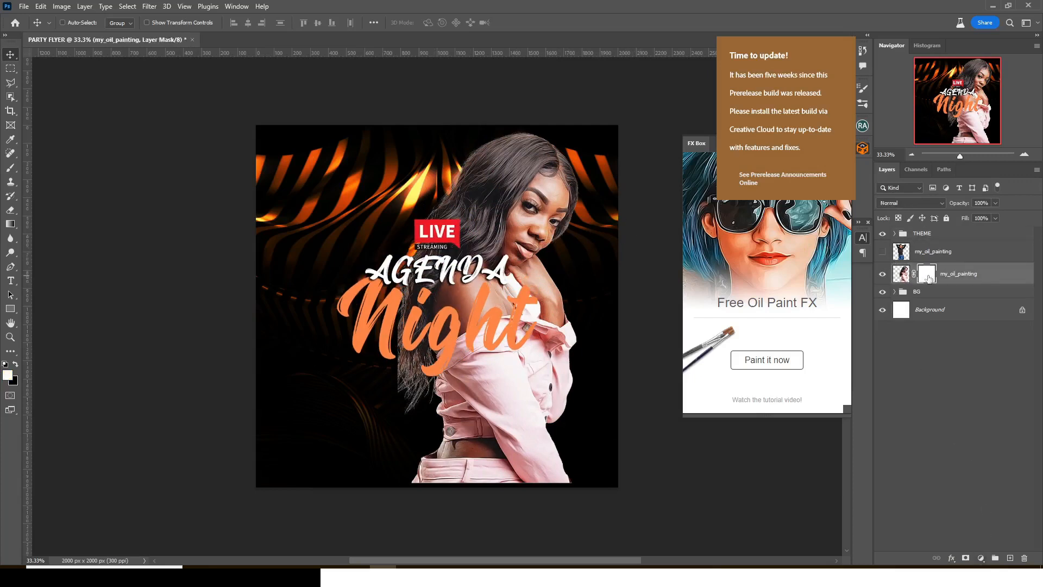
{"action": "key", "text": "b"}
{"action": "key", "text": "bracketleft"}
{"action": "key", "text": "bracketleft"}
{"action": "key", "text": "bracketleft"}
{"action": "key", "text": "bracketleft"}
{"action": "key", "text": "bracketleft"}
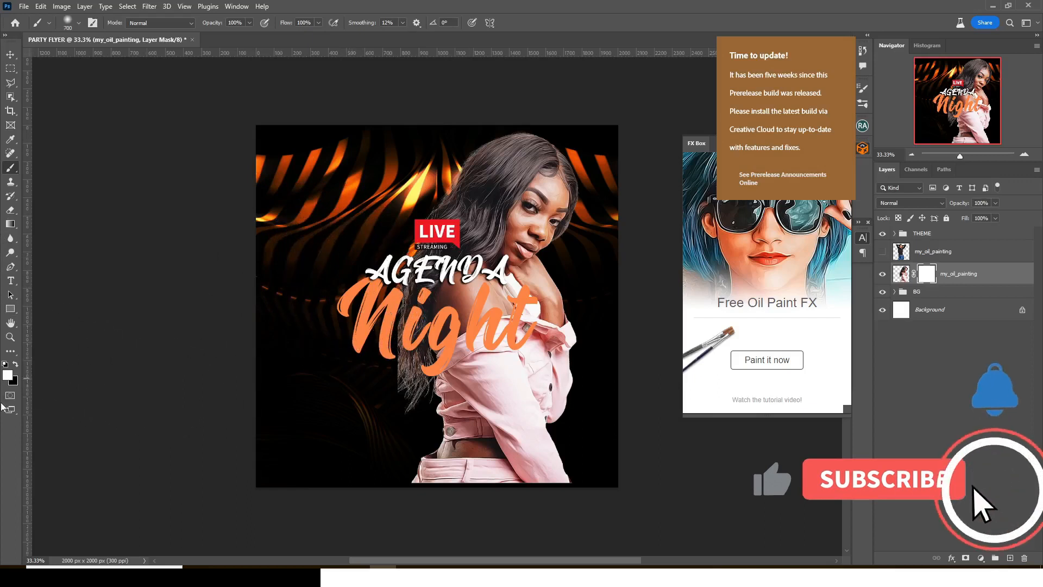
{"action": "key", "text": "x"}
{"action": "mouse_move", "coordinate": [556, 455]}
{"action": "left_mouse_down"}
{"action": "mouse_move", "coordinate": [414, 477]}
{"action": "mouse_move", "coordinate": [430, 350]}
{"action": "mouse_move", "coordinate": [407, 348]}
{"action": "left_mouse_up"}
{"action": "key", "text": "bracketleft"}
{"action": "key", "text": "bracketleft"}
{"action": "mouse_move", "coordinate": [434, 304]}
{"action": "left_mouse_down"}
{"action": "mouse_move", "coordinate": [457, 282]}
{"action": "mouse_move", "coordinate": [505, 326]}
{"action": "left_mouse_up"}
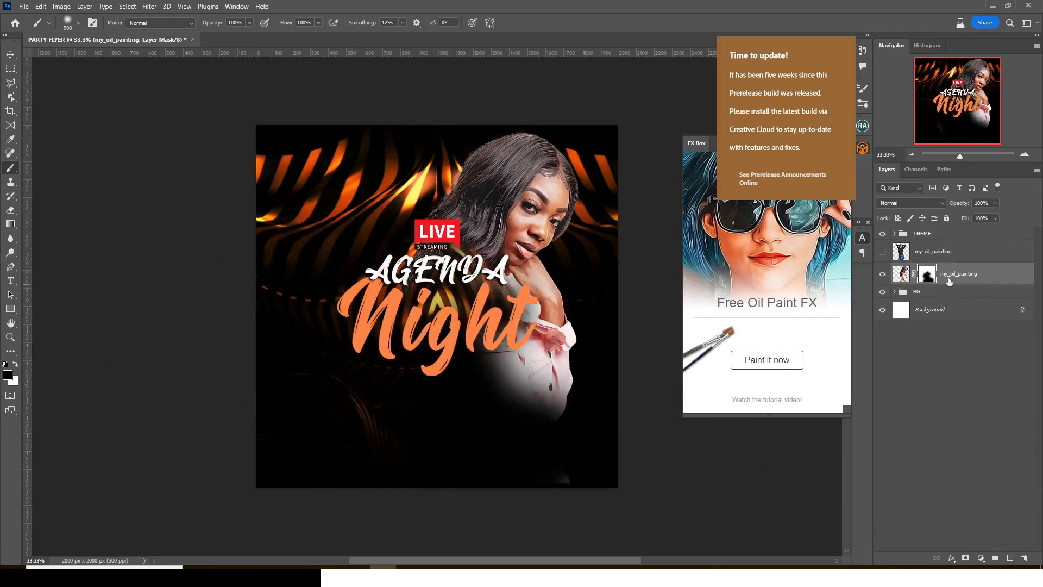
- Show the turtleneck painting, scale it down and position it left of the LIVE icon behind the title
{"action": "left_click", "coordinate": [883, 252]}
{"action": "left_click", "coordinate": [924, 251]}
{"action": "key", "text": "ctrl+t"}
{"action": "left_click_drag", "start_coordinate": [546, 138], "coordinate": [464, 269]}
{"action": "left_click_drag", "start_coordinate": [410, 385], "coordinate": [412, 286]}
{"action": "key", "text": "Return"}
- Enlarge both paintings together and nudge the turtleneck painting slightly left
{"action": "left_click", "coordinate": [959, 274], "text": "shift"}
{"action": "key", "text": "ctrl+t"}
{"action": "key", "text": "Return"}
{"action": "left_click", "coordinate": [959, 252]}
{"action": "left_click_drag", "start_coordinate": [400, 233], "coordinate": [388, 234]}
- Mask the turtleneck painting and brush black over her jeans to fade out the lower body
{"action": "left_click", "coordinate": [965, 558]}
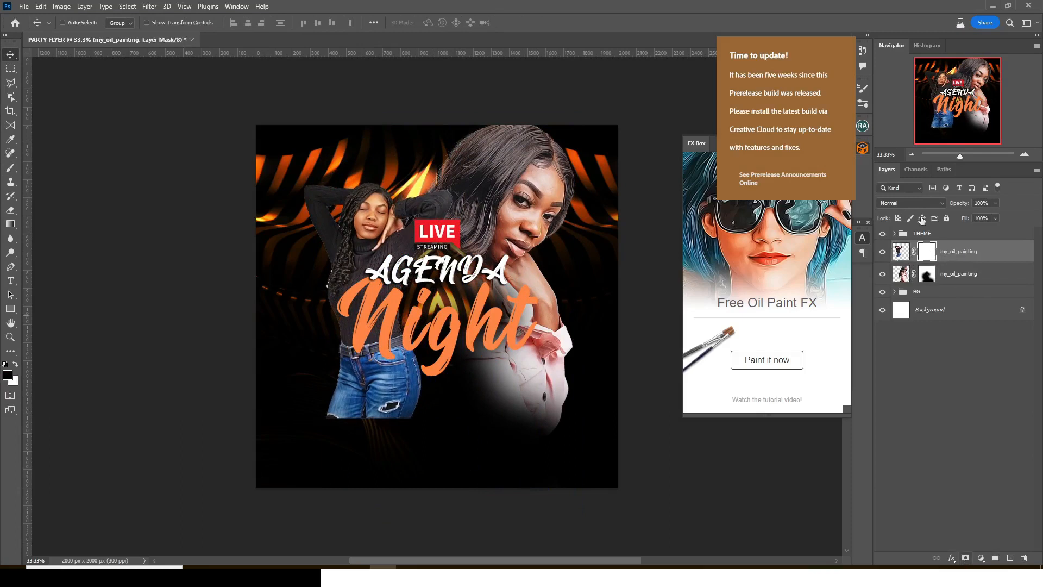
{"action": "key", "text": "b"}
{"action": "mouse_move", "coordinate": [326, 389]}
{"action": "left_mouse_down"}
{"action": "mouse_move", "coordinate": [376, 391]}
{"action": "mouse_move", "coordinate": [356, 429]}
{"action": "mouse_move", "coordinate": [347, 364]}
{"action": "mouse_move", "coordinate": [371, 411]}
{"action": "left_mouse_up"}
- Add a new layer above the pink-jacket painting and clip it to that painting
{"action": "left_click", "coordinate": [972, 277]}
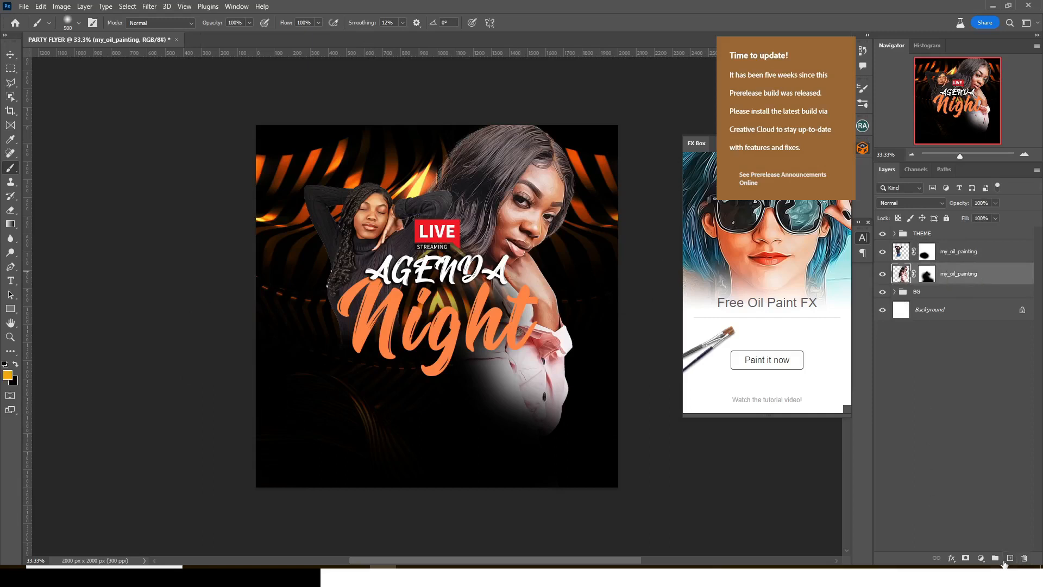
{"action": "left_click", "coordinate": [1009, 559]}
{"action": "left_click", "coordinate": [898, 282], "text": "alt"}
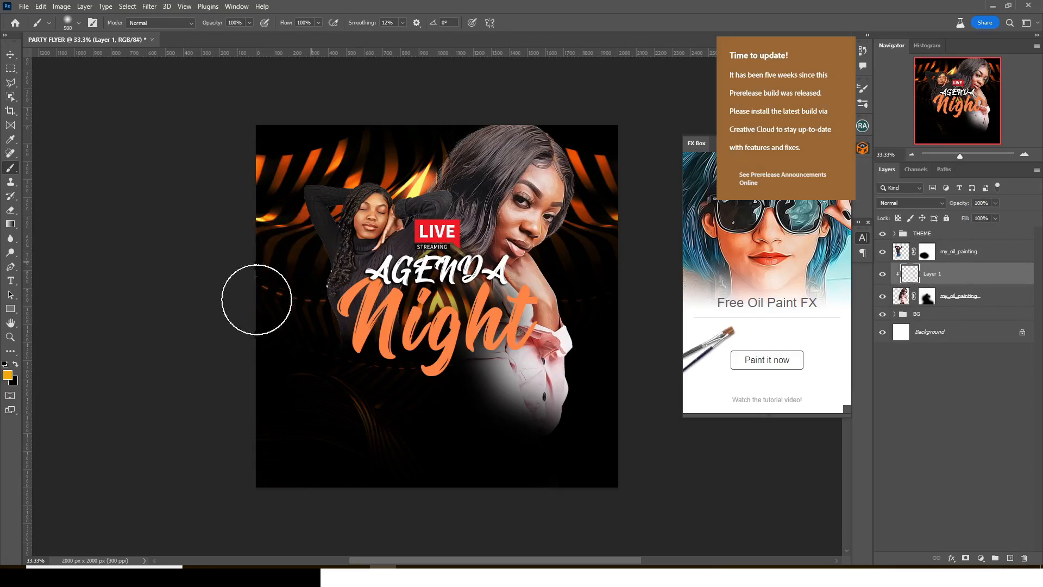
- Sample the orange of the Night text and paint it over the top of the large woman's hair with a 250 px brush
{"action": "left_click", "coordinate": [374, 303], "text": "alt"}
{"action": "key", "text": "bracketleft"}
{"action": "key", "text": "bracketleft"}
{"action": "key", "text": "bracketleft"}
{"action": "mouse_move", "coordinate": [567, 230]}
{"action": "left_mouse_down"}
{"action": "mouse_move", "coordinate": [574, 157]}
{"action": "mouse_move", "coordinate": [481, 144]}
{"action": "left_mouse_up"}
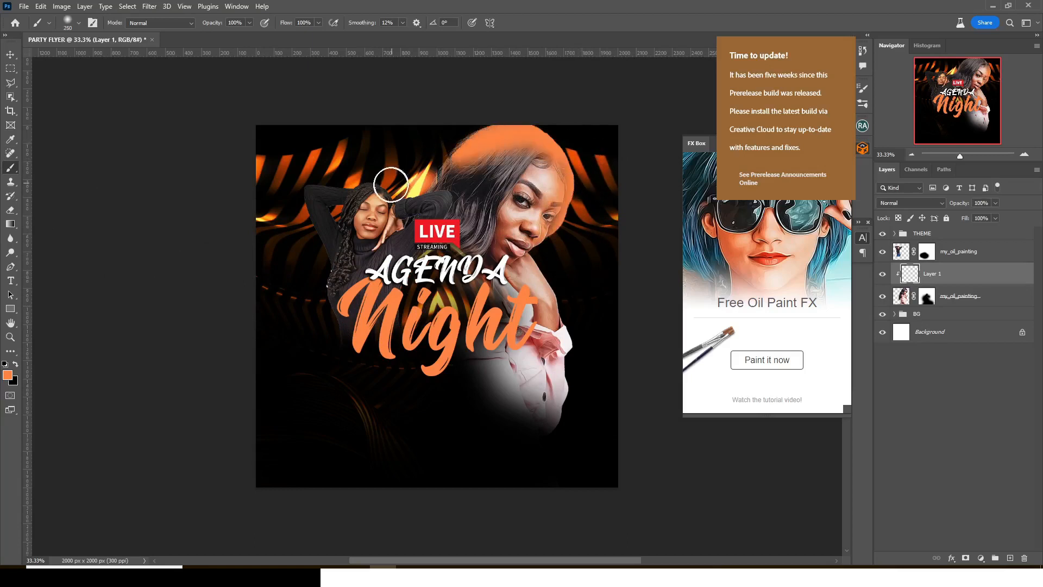
- Set the orange hair layer to Vivid Light blending with 45% opacity
{"action": "left_click", "coordinate": [911, 206]}
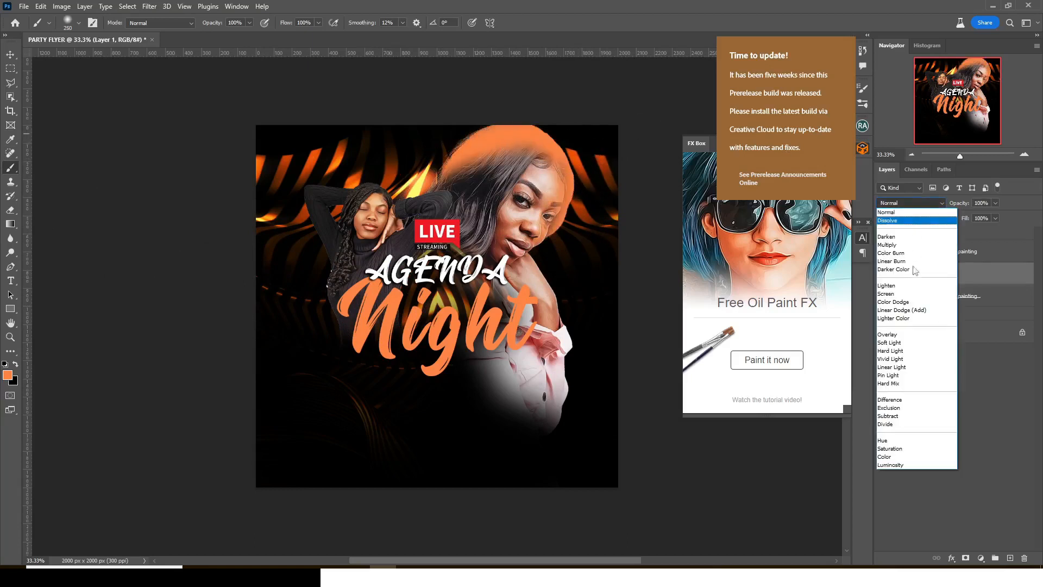
{"action": "left_click", "coordinate": [890, 359]}
{"action": "type", "text": "45"}
{"action": "key", "text": "Return"}
- Duplicate the orange hair layer, clip the copy to the painting and set its blend mode to Screen
{"action": "key", "text": "ctrl+j"}
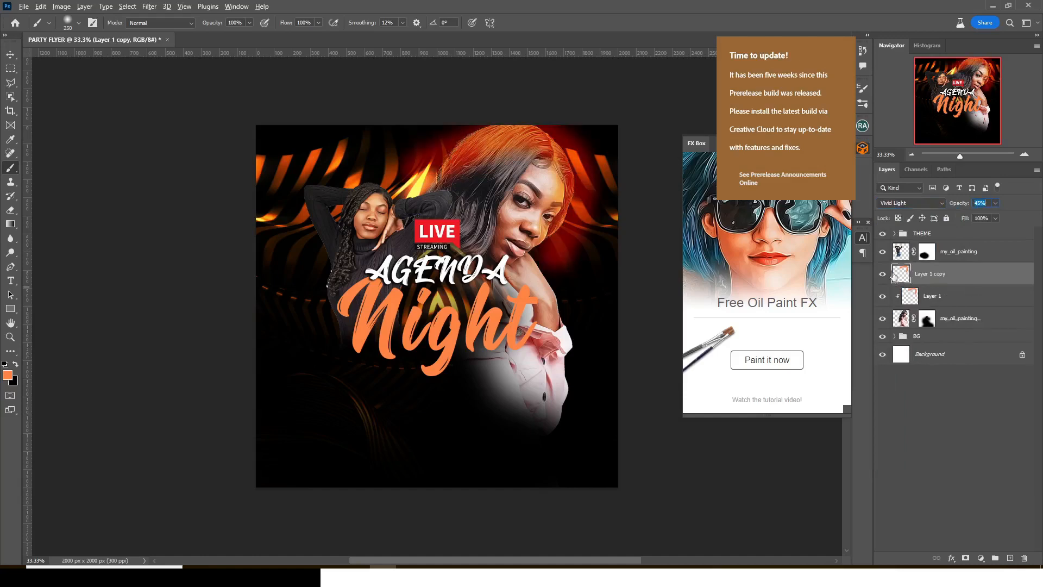
{"action": "right_click", "coordinate": [905, 283]}
{"action": "left_click", "coordinate": [871, 348]}
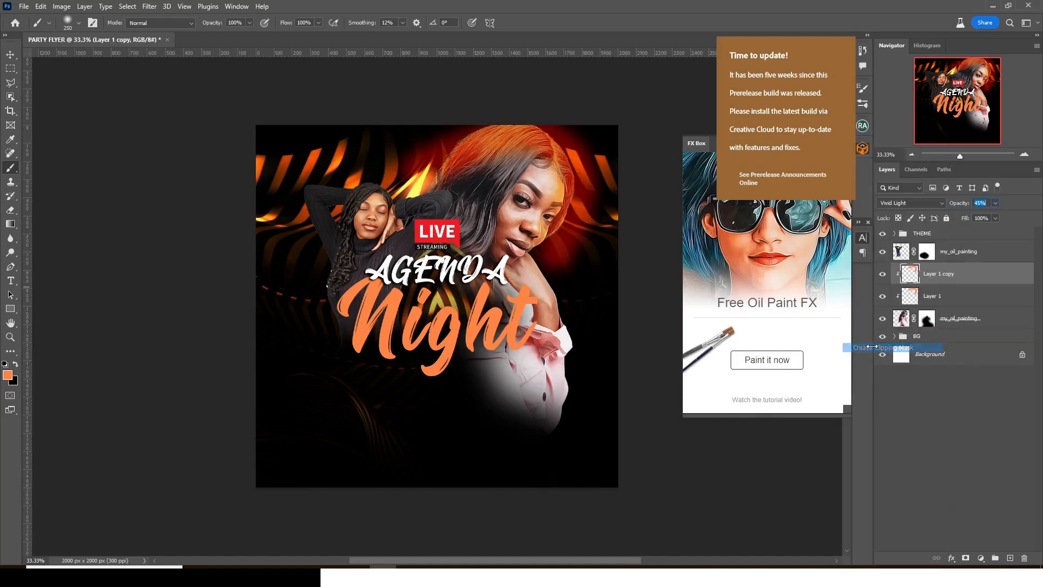
{"action": "left_click", "coordinate": [918, 202]}
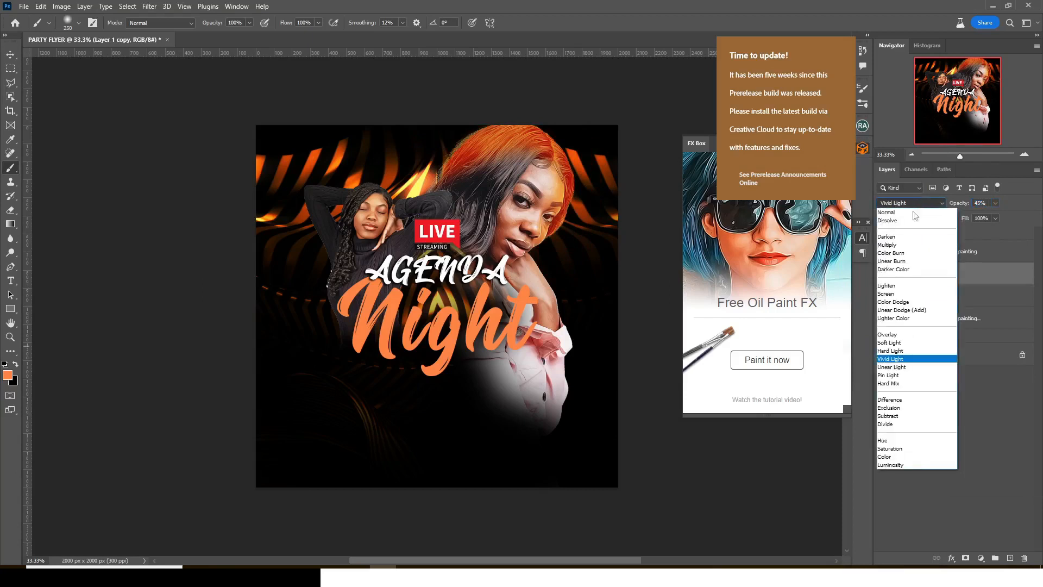
{"action": "left_click", "coordinate": [896, 296]}
- Reduce the opacity of Layer 1 and Layer 1 copy together to 21%, and select Layer 1
{"action": "left_click", "coordinate": [952, 300], "text": "shift"}
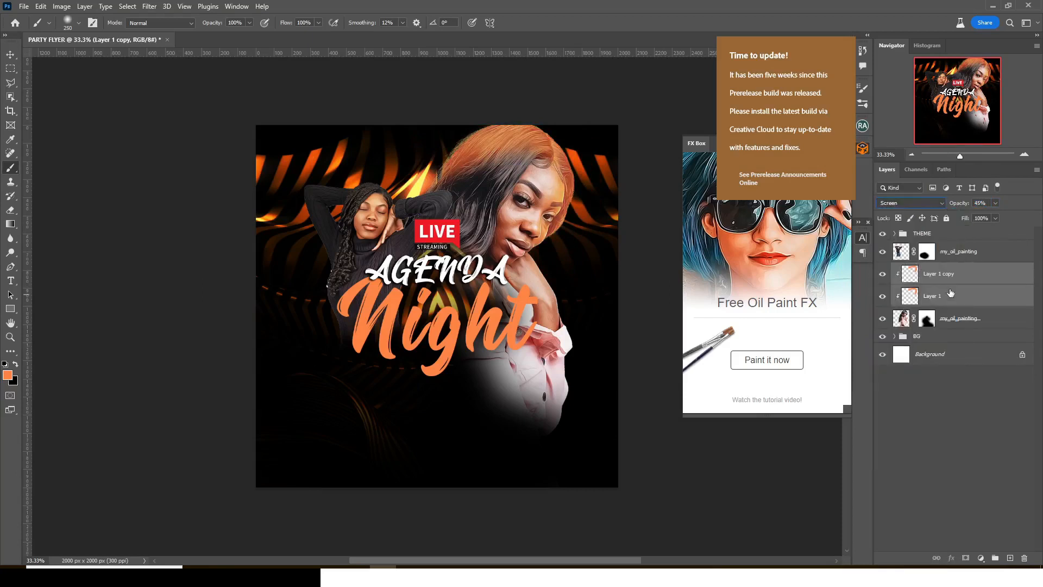
{"action": "left_click_drag", "start_coordinate": [989, 216], "coordinate": [980, 216]}
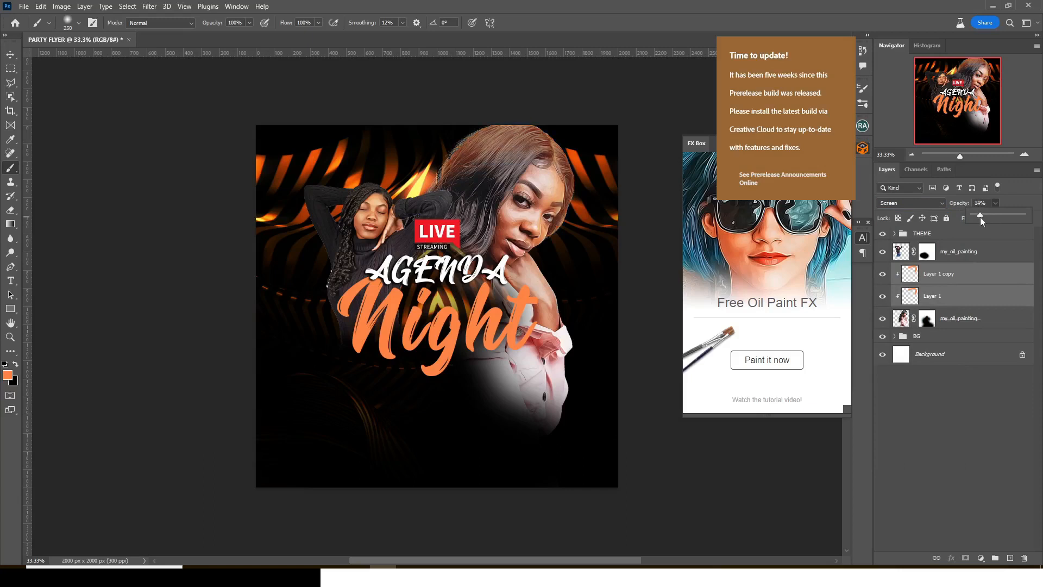
{"action": "left_click", "coordinate": [978, 296]}
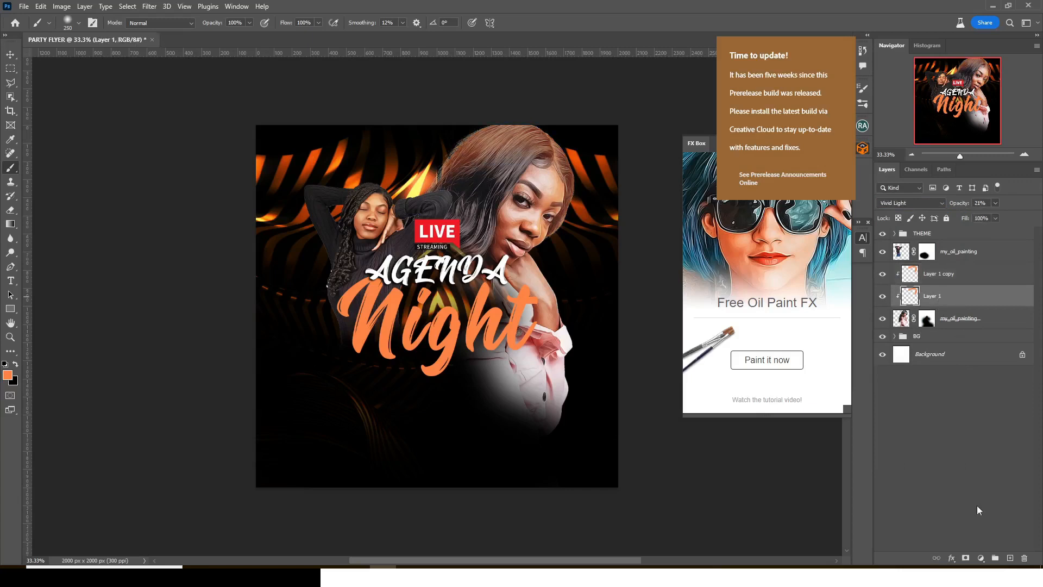
- Add layer masks to Layer 1 and Layer 1 copy and paint black on both over the large woman's inner hair and forehead
{"action": "left_click", "coordinate": [966, 558]}
{"action": "left_click", "coordinate": [962, 274]}
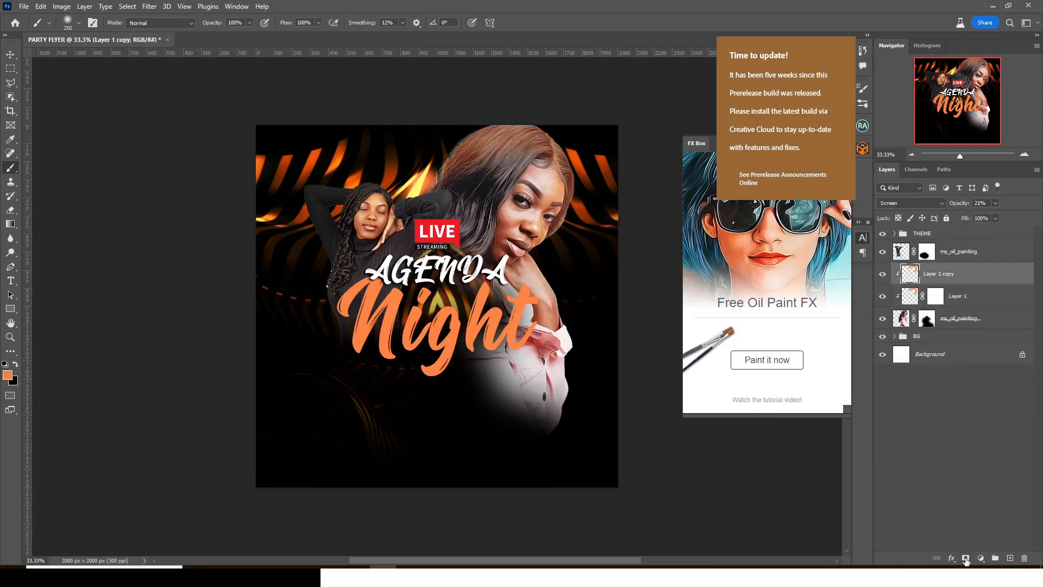
{"action": "left_click", "coordinate": [965, 558]}
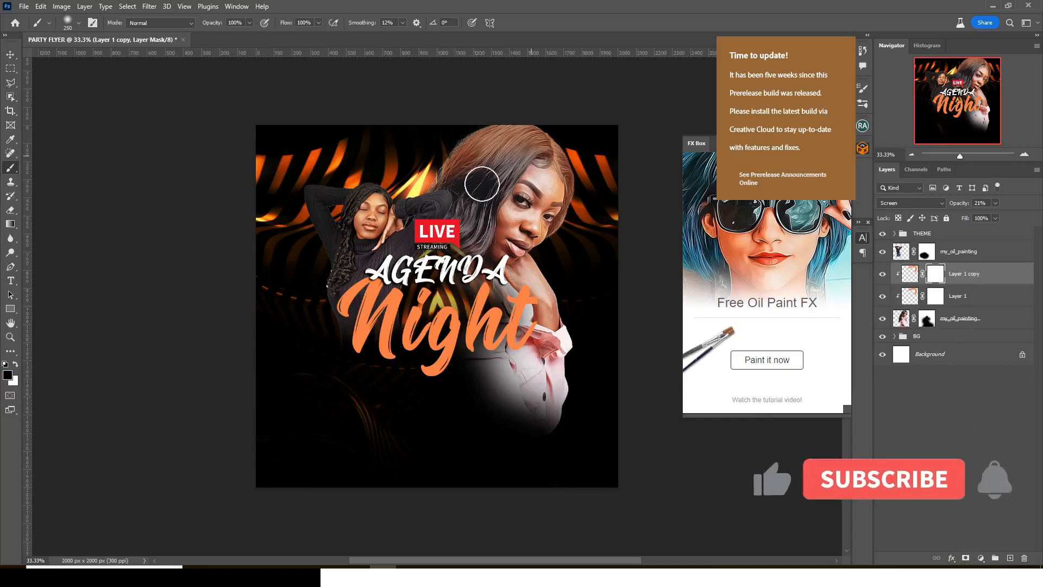
{"action": "mouse_move", "coordinate": [503, 164]}
{"action": "left_mouse_down"}
{"action": "mouse_move", "coordinate": [470, 178]}
{"action": "mouse_move", "coordinate": [536, 161]}
{"action": "left_mouse_up"}
{"action": "left_click", "coordinate": [935, 296]}
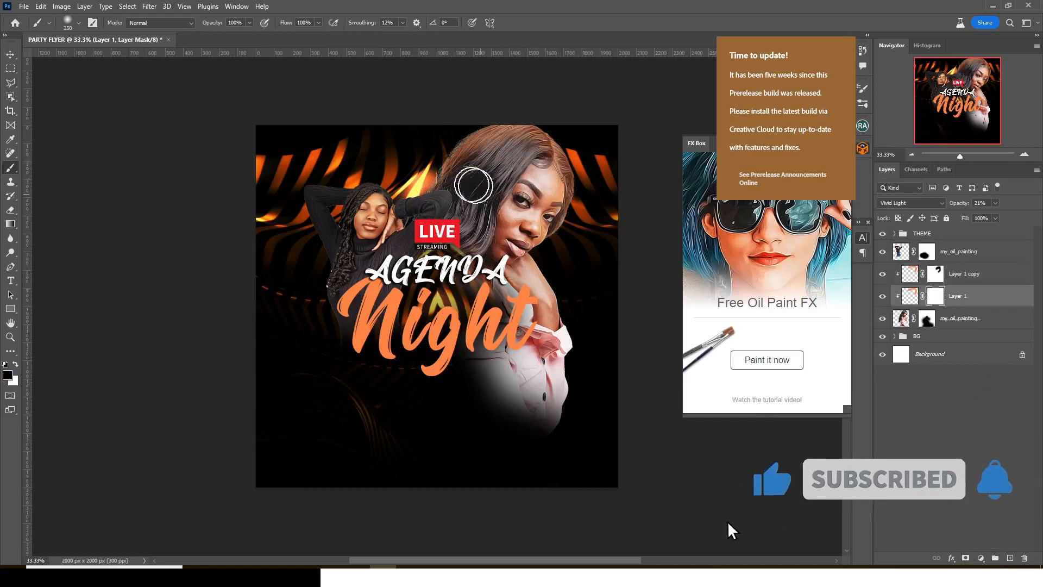
- Add a layer clipped to the small woman's painting and paint orange over her arms and the top of her hair with a 250 px brush
{"action": "left_click", "coordinate": [954, 252]}
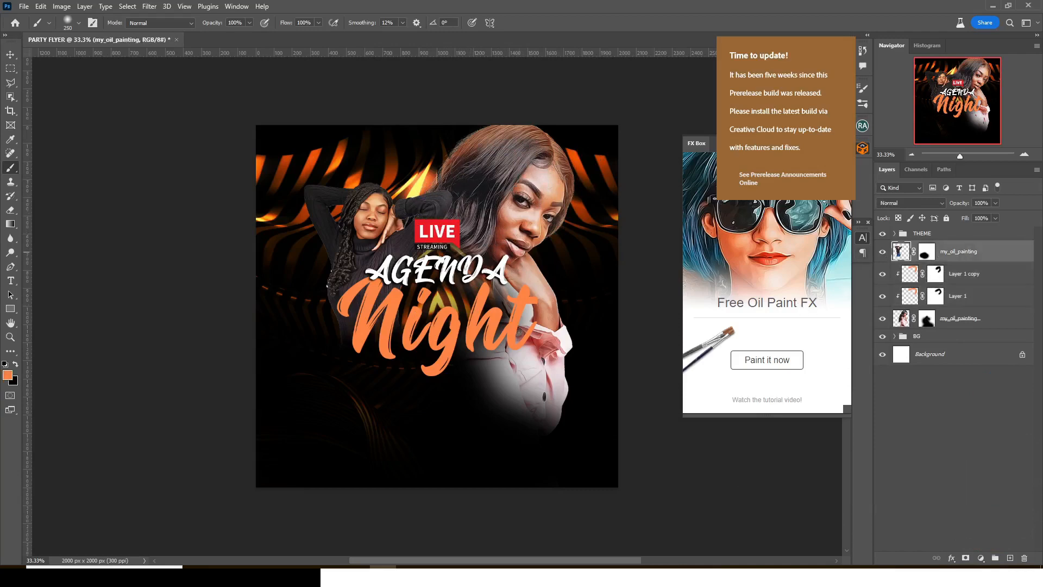
{"action": "left_click", "coordinate": [1009, 559]}
{"action": "right_click", "coordinate": [960, 252]}
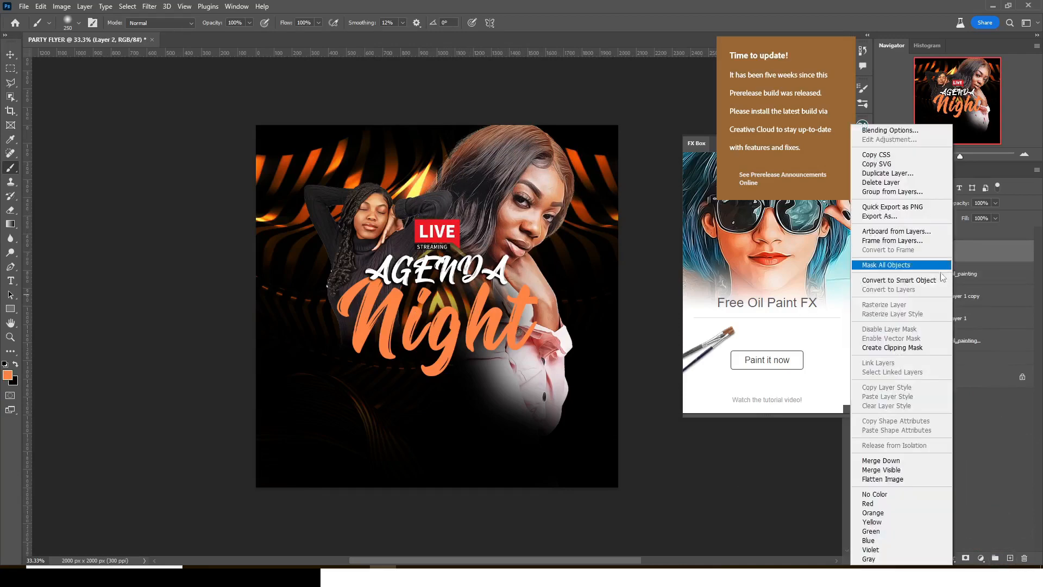
{"action": "key", "text": "Escape"}
{"action": "right_click", "coordinate": [927, 258]}
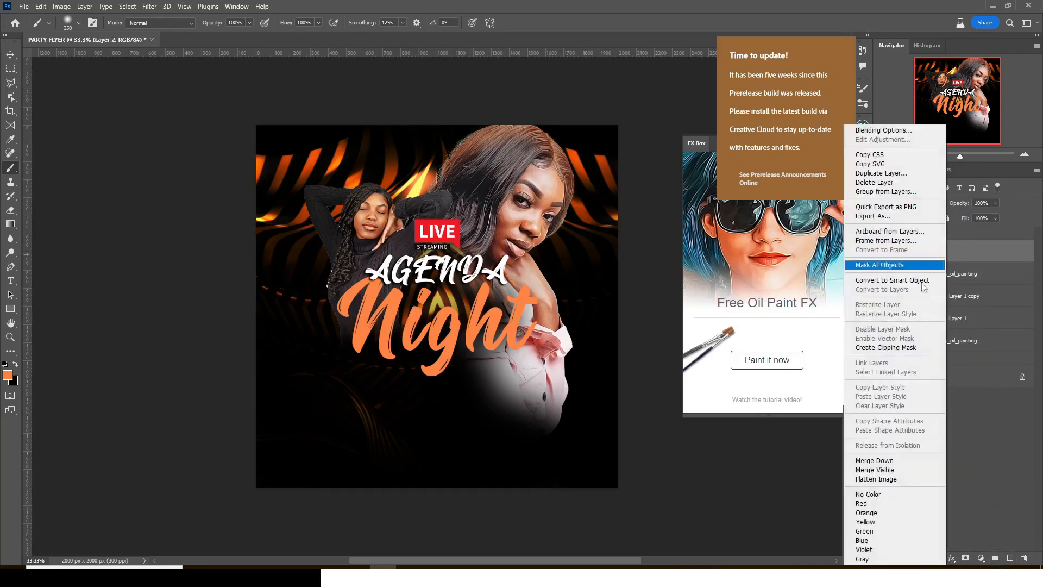
{"action": "left_click", "coordinate": [902, 345]}
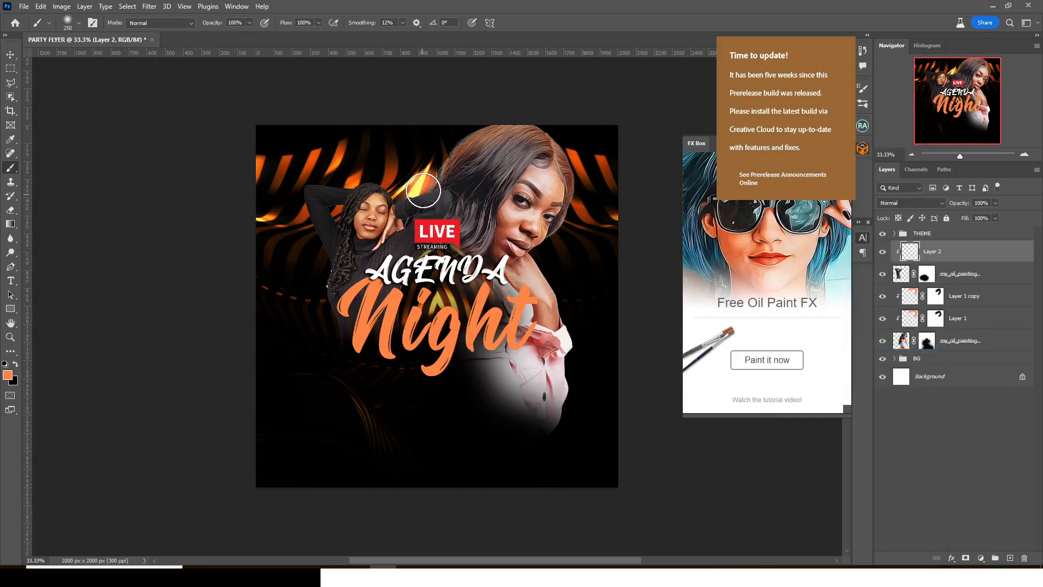
{"action": "left_click_drag", "start_coordinate": [425, 185], "coordinate": [439, 189]}
{"action": "left_click", "coordinate": [348, 181]}
{"action": "left_click", "coordinate": [382, 173]}
- Set Layer 2 to Vivid Light blending, and add a clipped duplicate of it set to Screen
{"action": "left_click", "coordinate": [911, 202]}
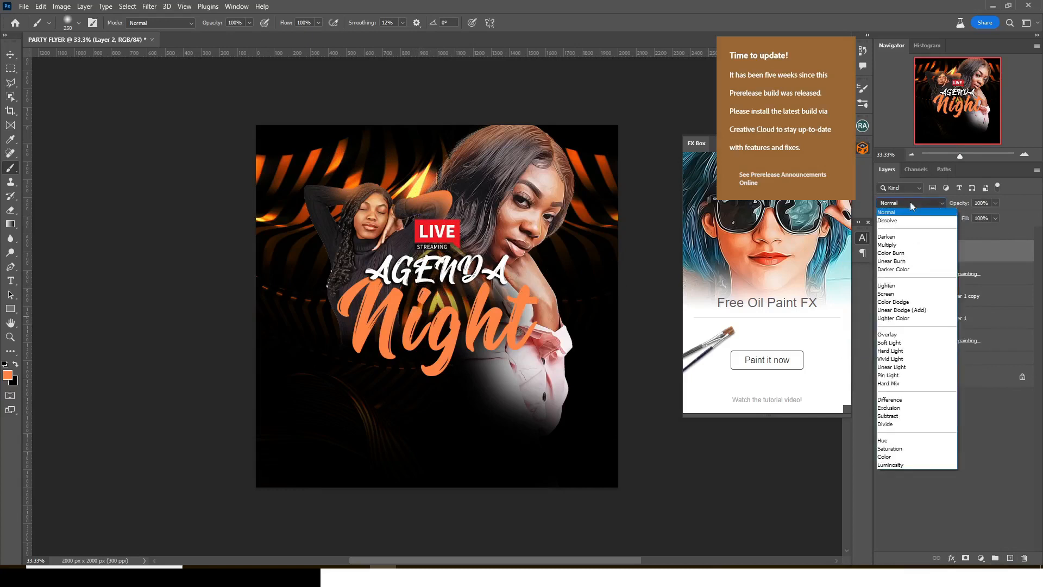
{"action": "left_click", "coordinate": [908, 354]}
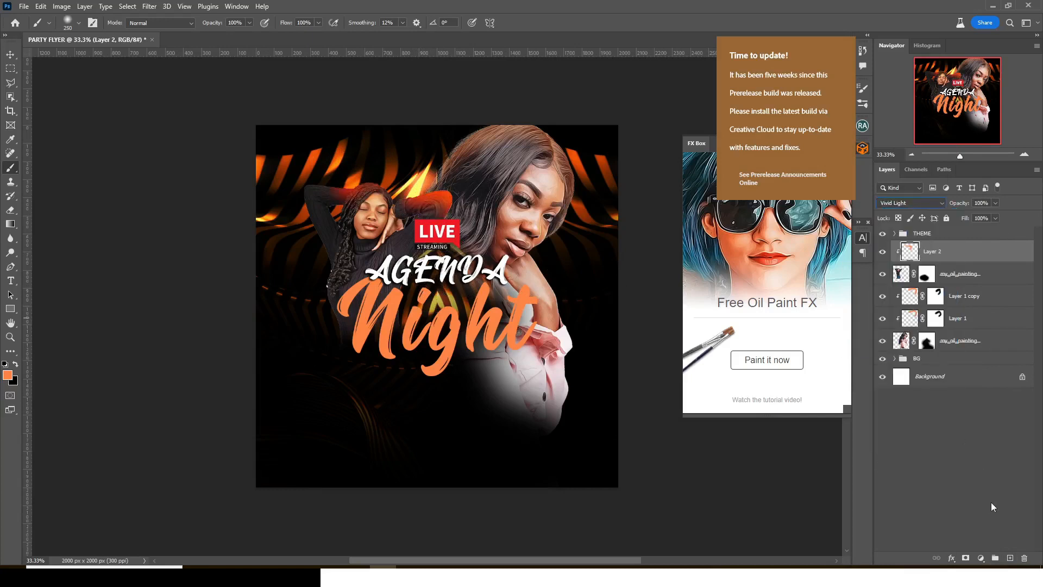
{"action": "key", "text": "ctrl+j"}
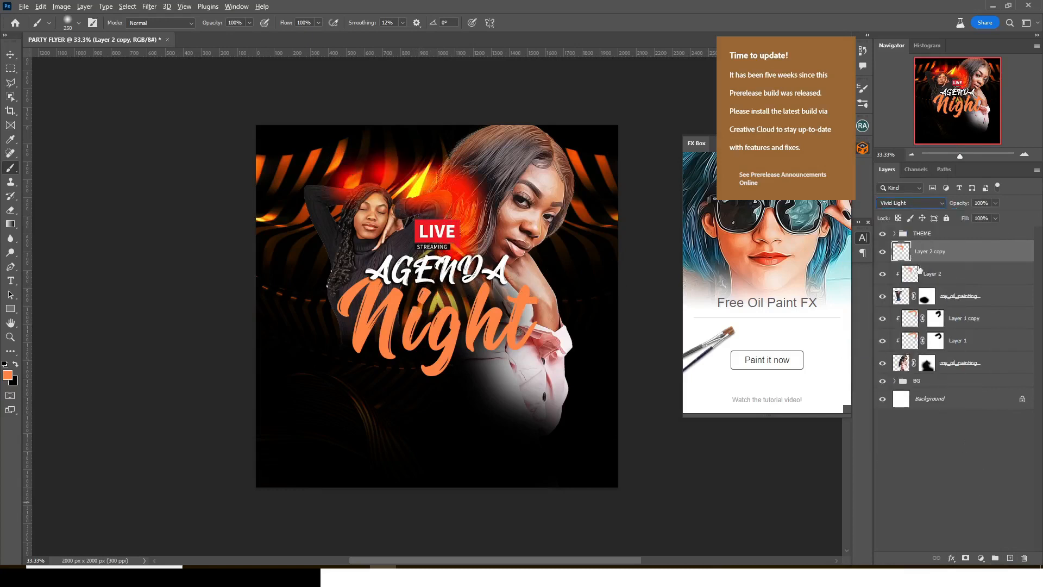
{"action": "left_click", "coordinate": [909, 201]}
{"action": "left_click", "coordinate": [898, 279]}
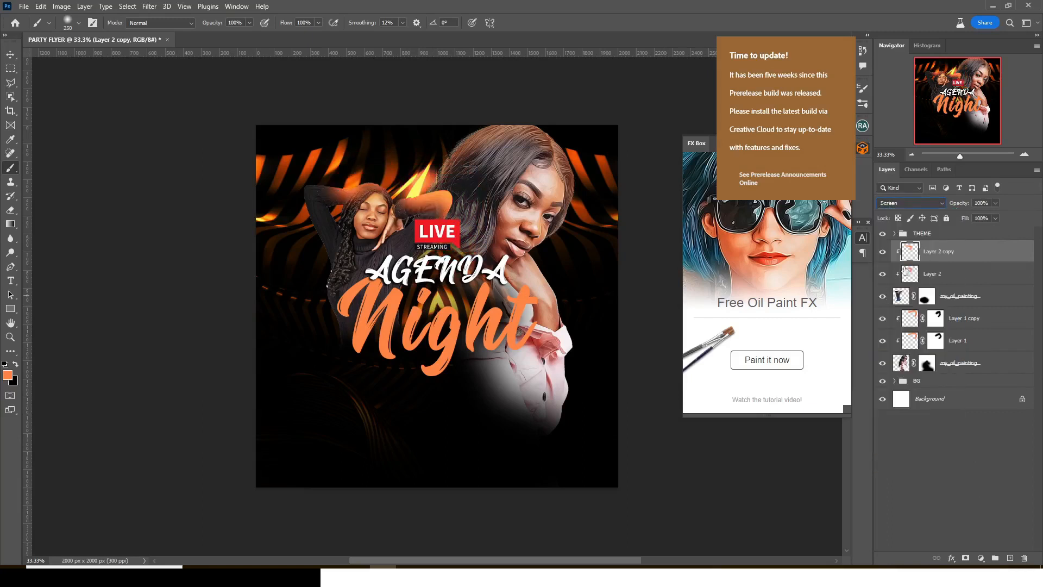
- Reduce the opacity of Layer 2 and Layer 2 copy together to 45%
{"action": "left_click", "coordinate": [996, 202]}
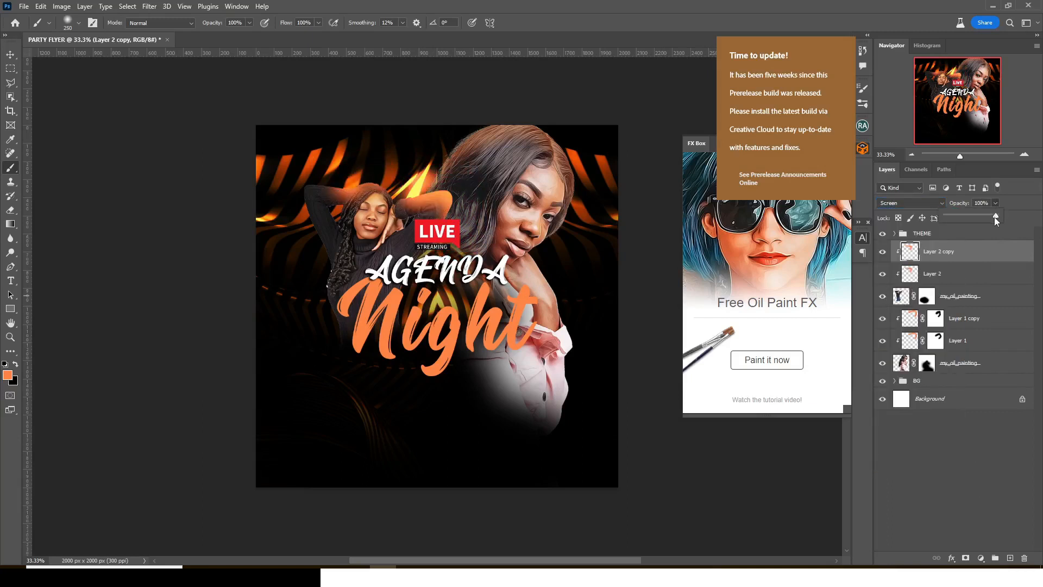
{"action": "left_click", "coordinate": [950, 270]}
{"action": "left_click", "coordinate": [954, 254], "text": "shift"}
{"action": "left_click_drag", "start_coordinate": [995, 203], "coordinate": [968, 216]}
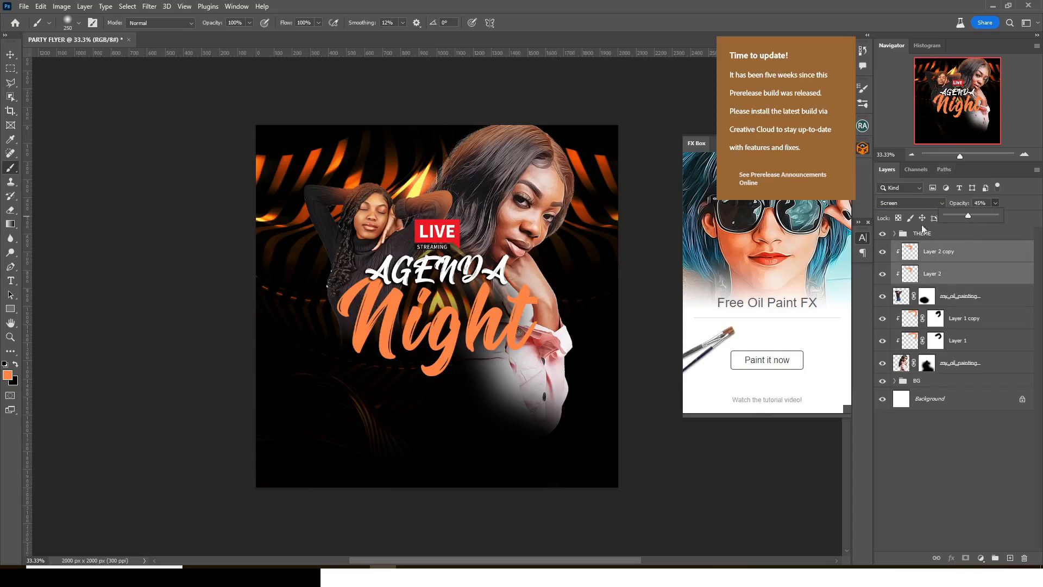
- Group both women's paintings with their orange light layers, name the group PHOTOS and expand it
{"action": "left_click", "coordinate": [948, 261]}
{"action": "left_click", "coordinate": [956, 363], "text": "shift"}
{"action": "key", "text": "ctrl+g"}
{"action": "double_click", "coordinate": [927, 247]}
{"action": "type", "text": "PHOTOS"}
{"action": "key", "text": "Return"}
{"action": "left_click", "coordinate": [894, 247]}
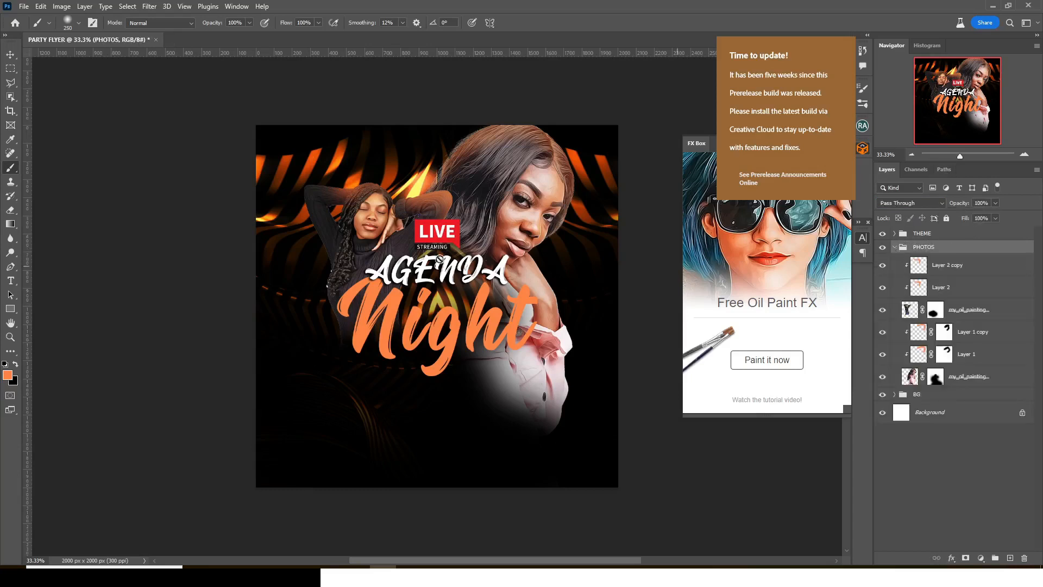
- Add a Curves adjustment clipped to the small woman's painting and shape its RGB curve into a gentle S
{"action": "left_click", "coordinate": [939, 269]}
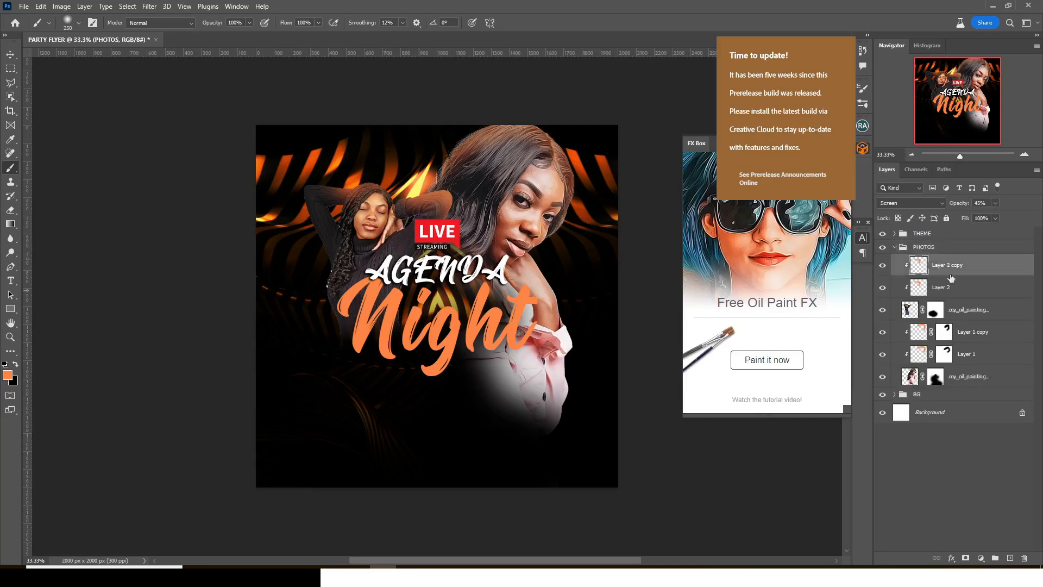
{"action": "left_click", "coordinate": [980, 558]}
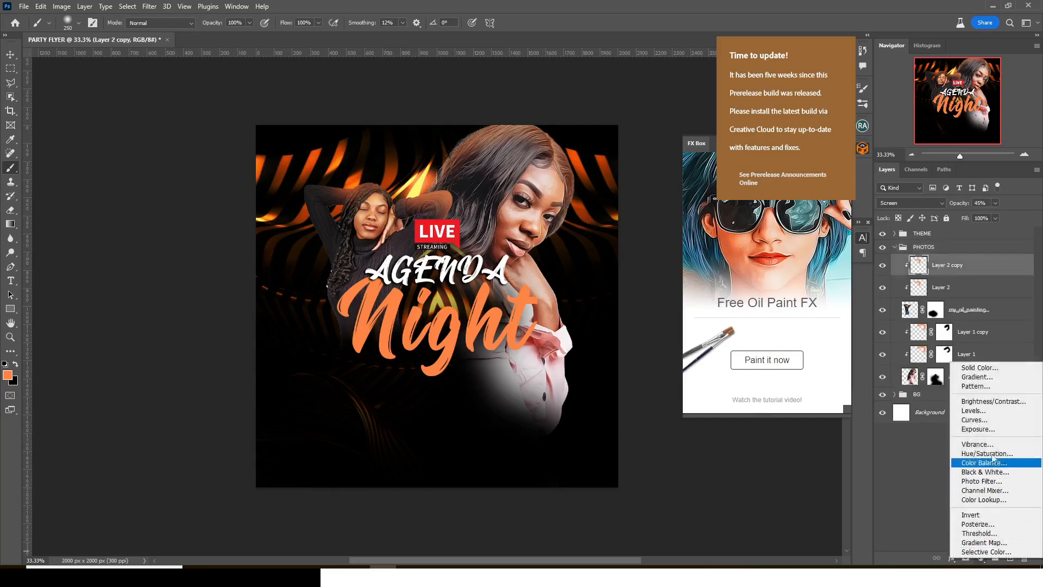
{"action": "left_click", "coordinate": [984, 421]}
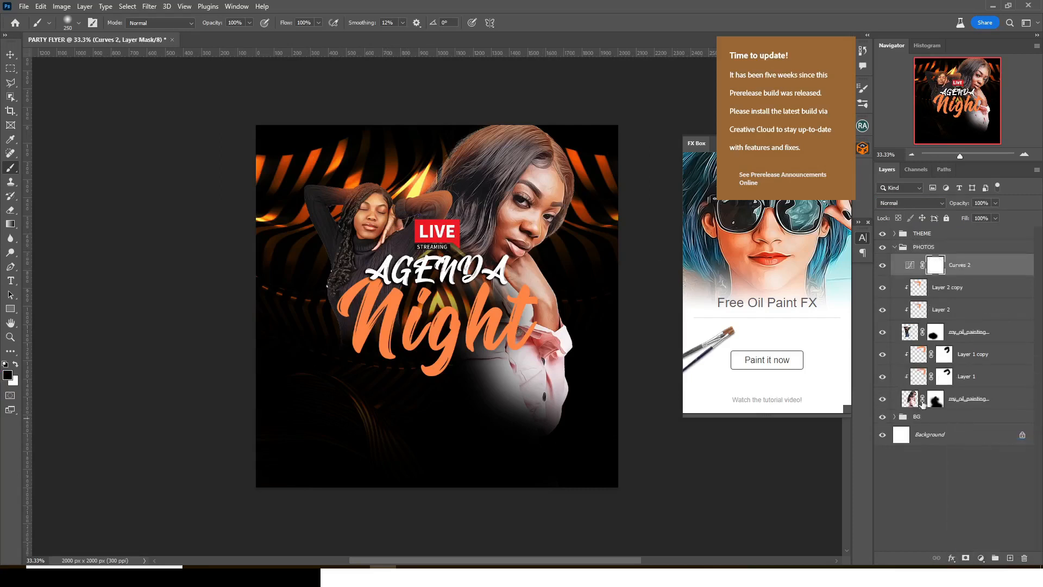
{"action": "right_click", "coordinate": [909, 267]}
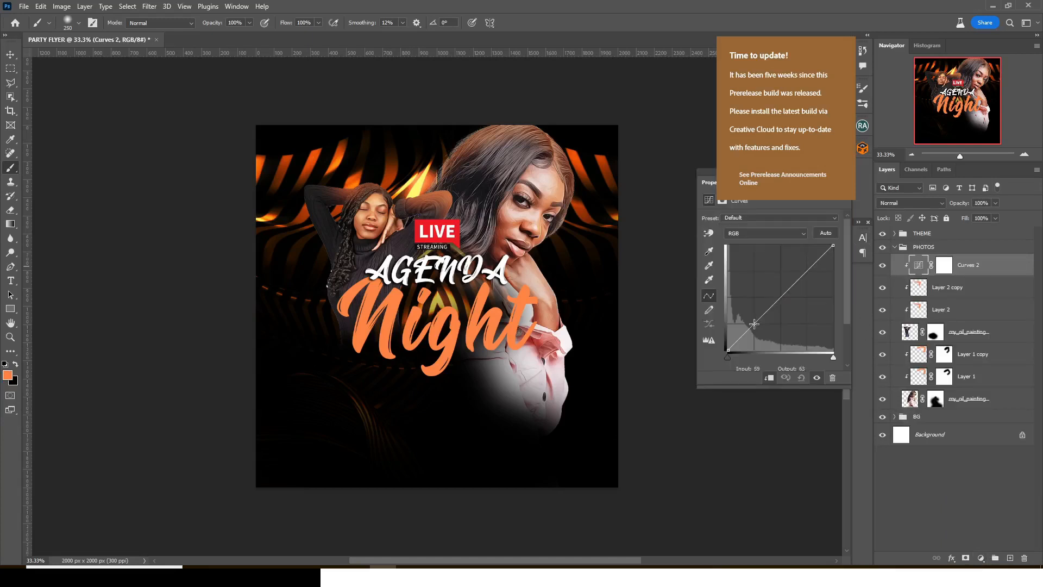
{"action": "left_click_drag", "start_coordinate": [754, 324], "coordinate": [779, 299]}
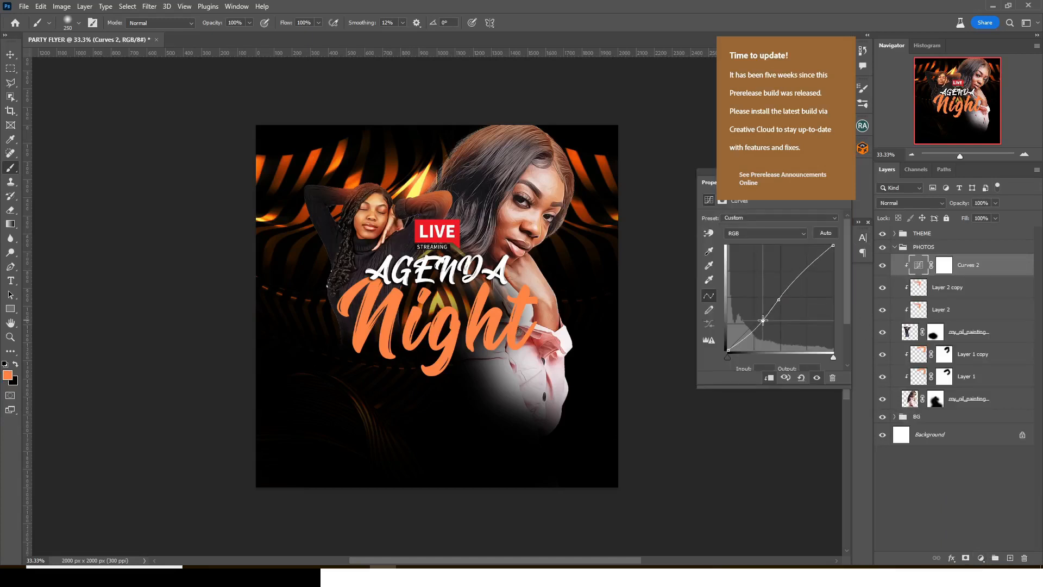
{"action": "left_click", "coordinate": [865, 239]}
- Add a layer at the top of the PHOTOS group and paint soft black shading behind the title with a 700 px brush
{"action": "left_click", "coordinate": [1011, 558]}
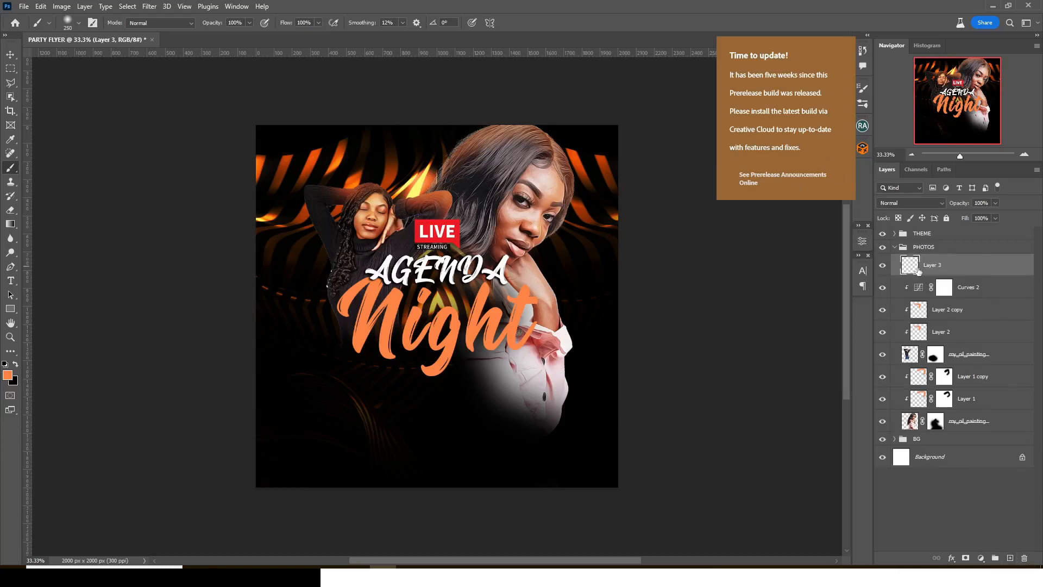
{"action": "key", "text": "bracketright"}
{"action": "key", "text": "bracketright"}
{"action": "key", "text": "bracketright"}
{"action": "key", "text": "bracketright"}
{"action": "left_click", "coordinate": [478, 445], "text": "alt"}
{"action": "key", "text": "bracketright"}
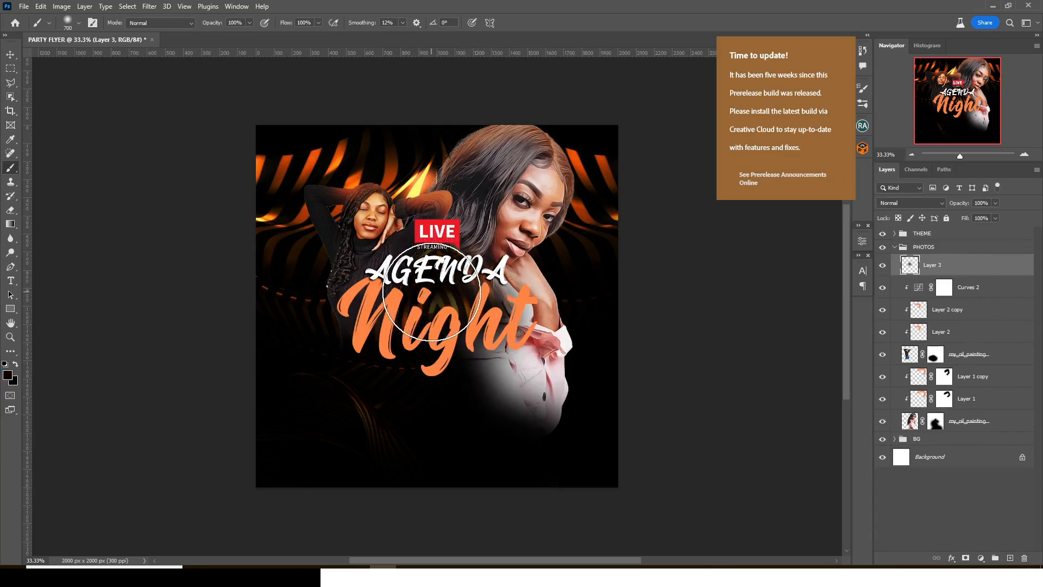
{"action": "mouse_move", "coordinate": [418, 292]}
{"action": "left_mouse_down"}
{"action": "mouse_move", "coordinate": [448, 280]}
{"action": "mouse_move", "coordinate": [504, 319]}
{"action": "mouse_move", "coordinate": [427, 294]}
{"action": "mouse_move", "coordinate": [443, 293]}
{"action": "left_mouse_up"}
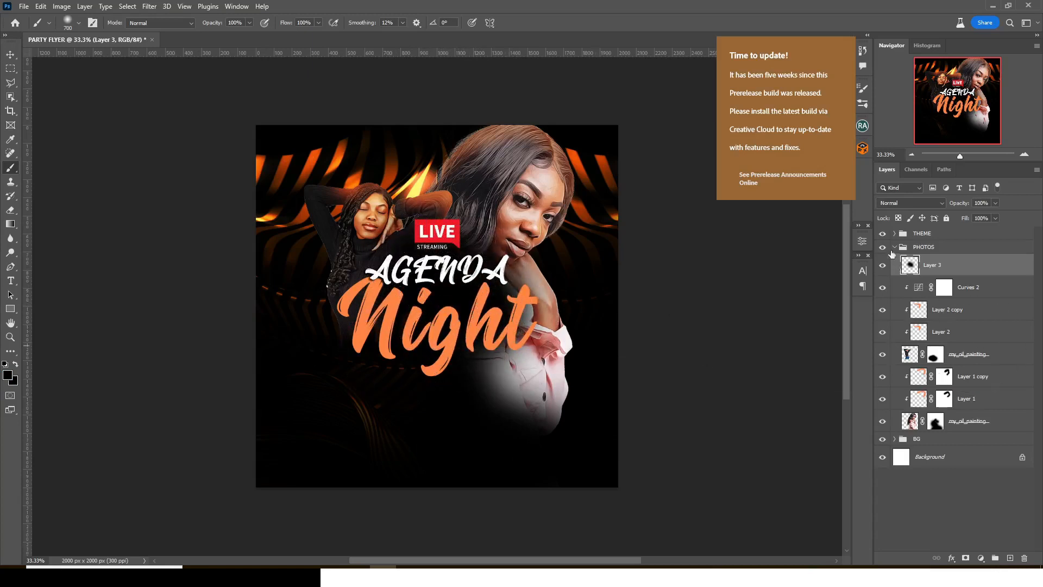
- Duplicate the small woman's painting layer and the large woman's painting layer inside the PHOTOS group
{"action": "left_click", "coordinate": [892, 250]}
{"action": "left_click", "coordinate": [916, 361]}
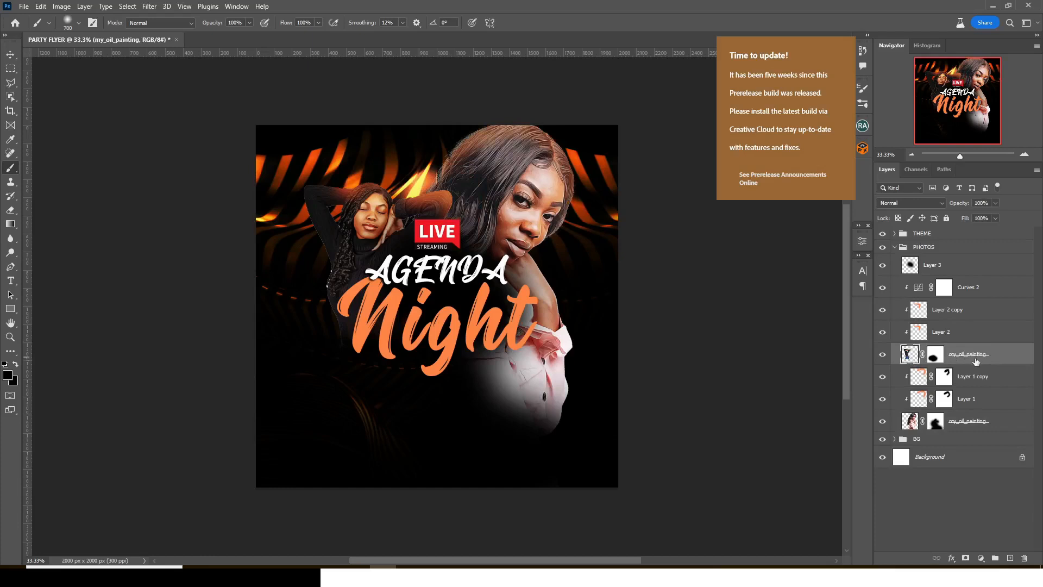
{"action": "key", "text": "ctrl+j"}
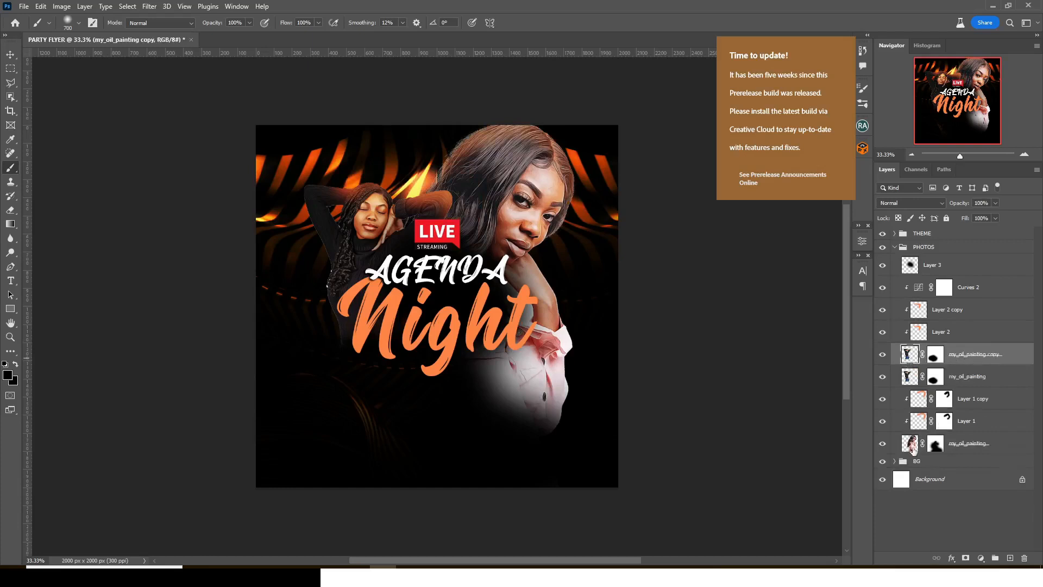
{"action": "left_click", "coordinate": [971, 448]}
{"action": "key", "text": "ctrl+j"}
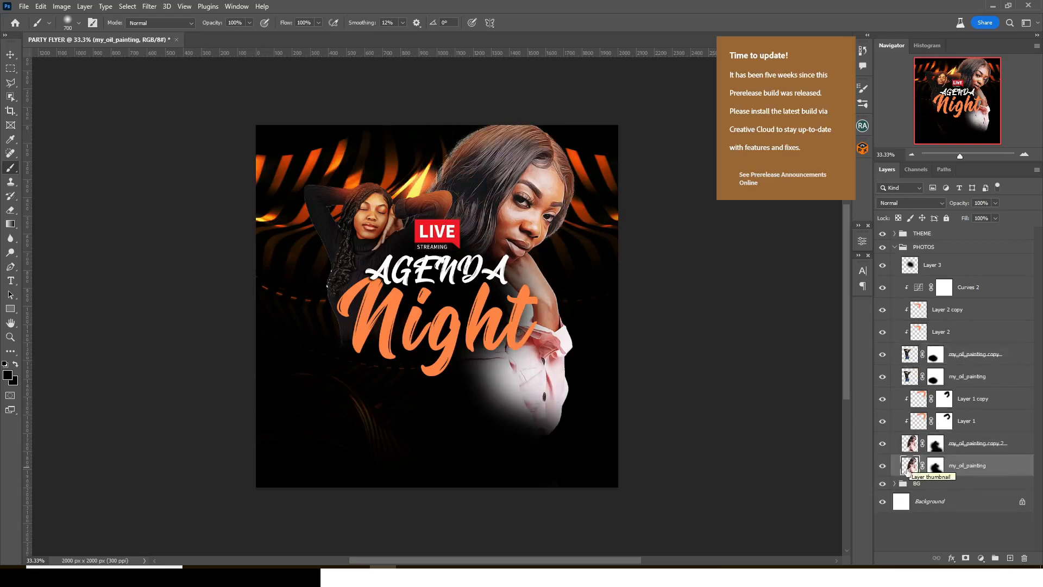
- Apply a Motion Blur at angle 0° and distance 39 pixels to the large woman's lower painting layer
{"action": "left_click", "coordinate": [149, 6]}
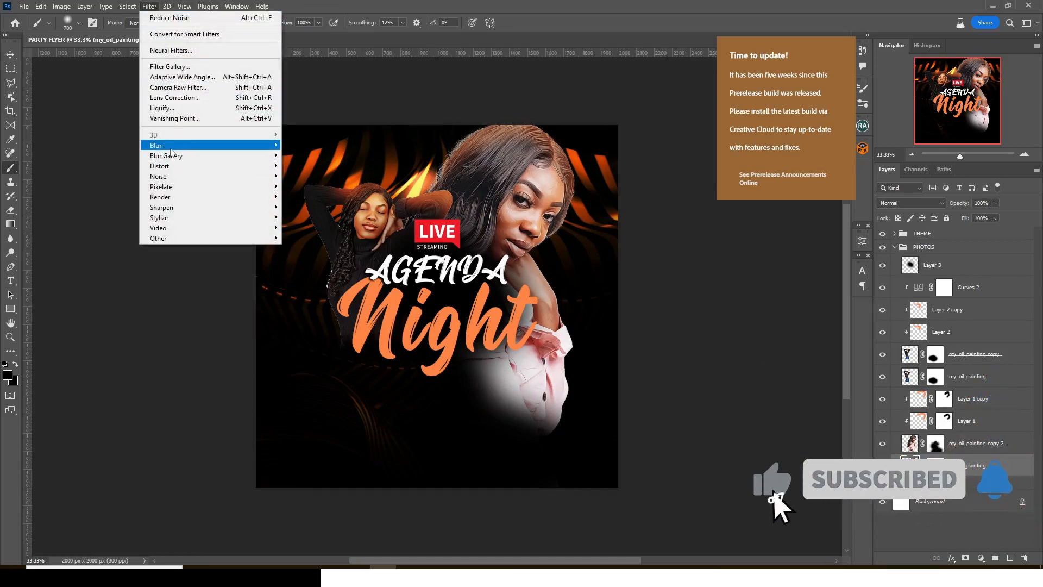
{"action": "mouse_move", "coordinate": [163, 145]}
{"action": "left_click", "coordinate": [308, 207]}
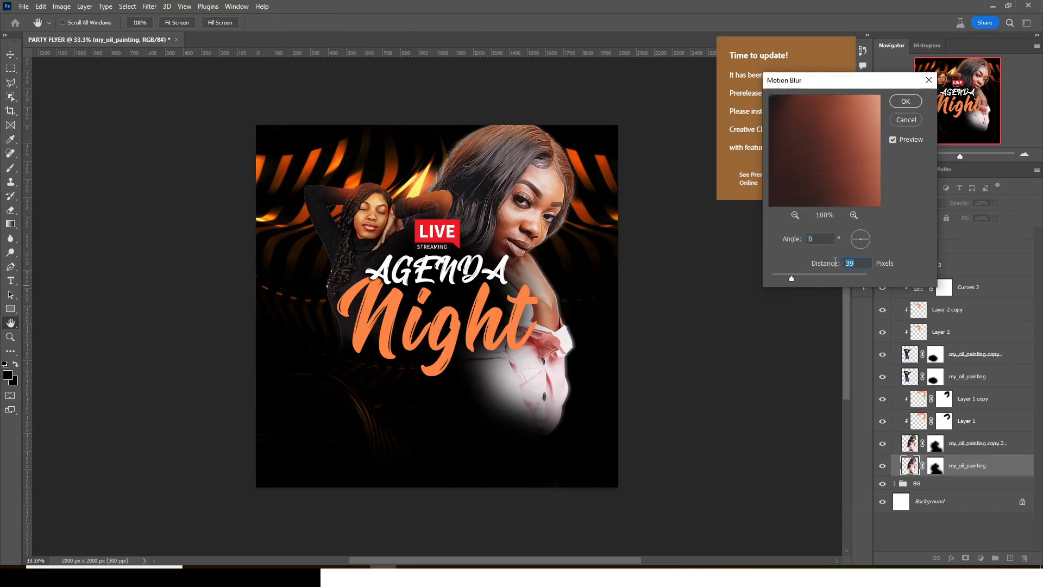
{"action": "left_click", "coordinate": [906, 119]}
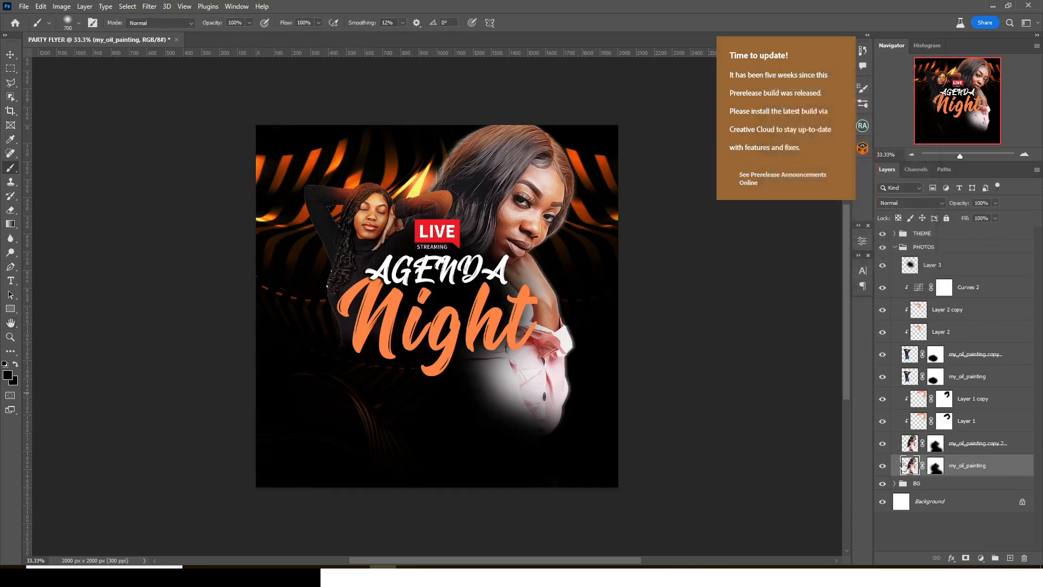
- Paint black on the large woman's upper copy's mask over her shirt and arm with a 175 px brush to expose the blurred layer
{"action": "left_click", "coordinate": [899, 444]}
{"action": "left_click", "coordinate": [934, 444]}
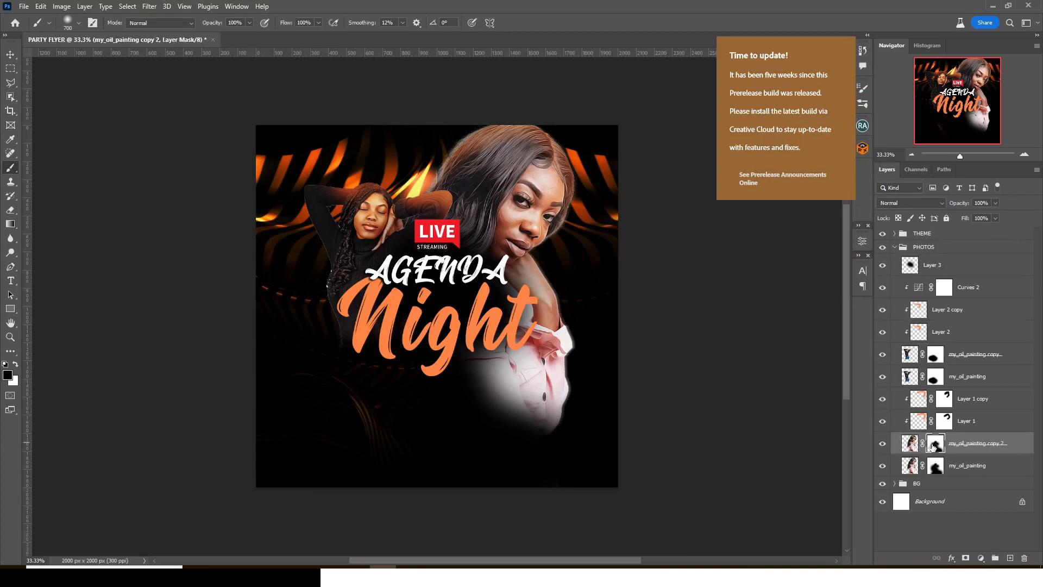
{"action": "key", "text": "bracketleft"}
{"action": "key", "text": "bracketleft"}
{"action": "key", "text": "bracketleft"}
{"action": "key", "text": "bracketleft"}
{"action": "key", "text": "bracketleft"}
{"action": "key", "text": "bracketleft"}
{"action": "key", "text": "bracketleft"}
{"action": "mouse_move", "coordinate": [545, 361]}
{"action": "left_mouse_down"}
{"action": "mouse_move", "coordinate": [579, 381]}
{"action": "mouse_move", "coordinate": [548, 393]}
{"action": "mouse_move", "coordinate": [567, 430]}
{"action": "left_mouse_up"}
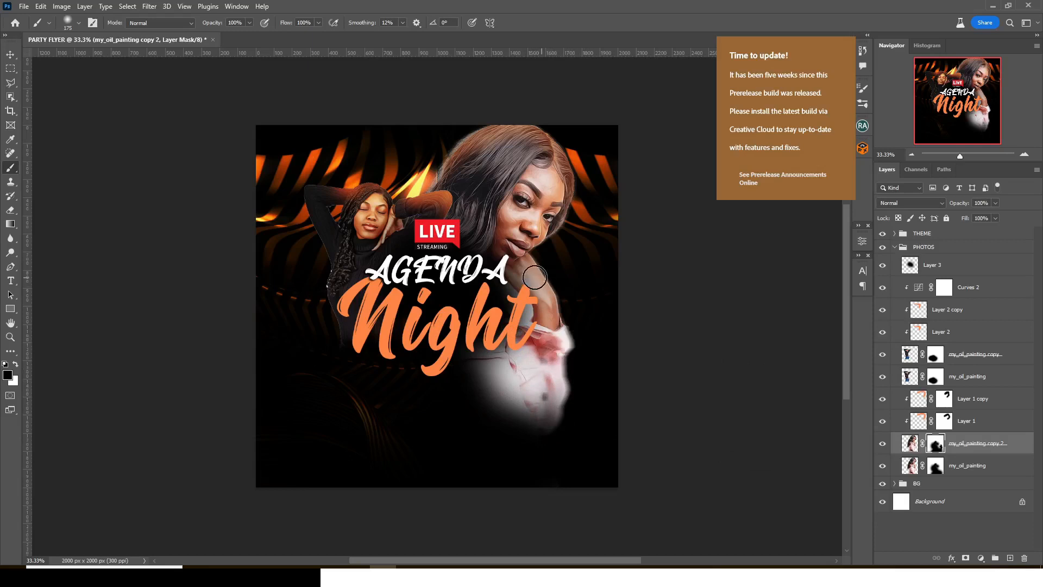
{"action": "left_click_drag", "start_coordinate": [550, 276], "coordinate": [588, 344]}
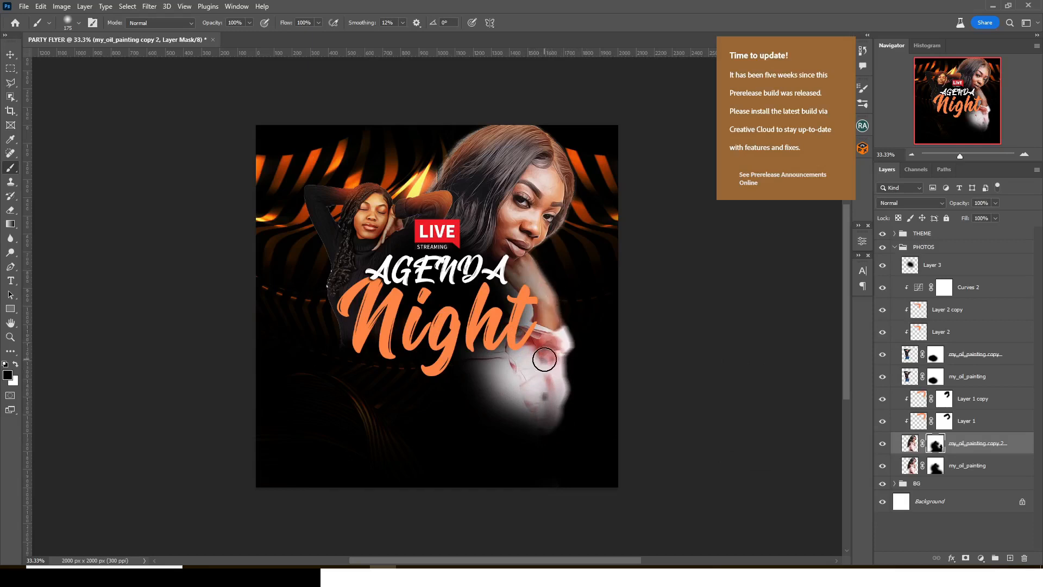
- Paint black on the blurred painting's mask around the large woman's head with a 300 px brush, and select the small woman's lower painting layer
{"action": "left_click", "coordinate": [934, 466]}
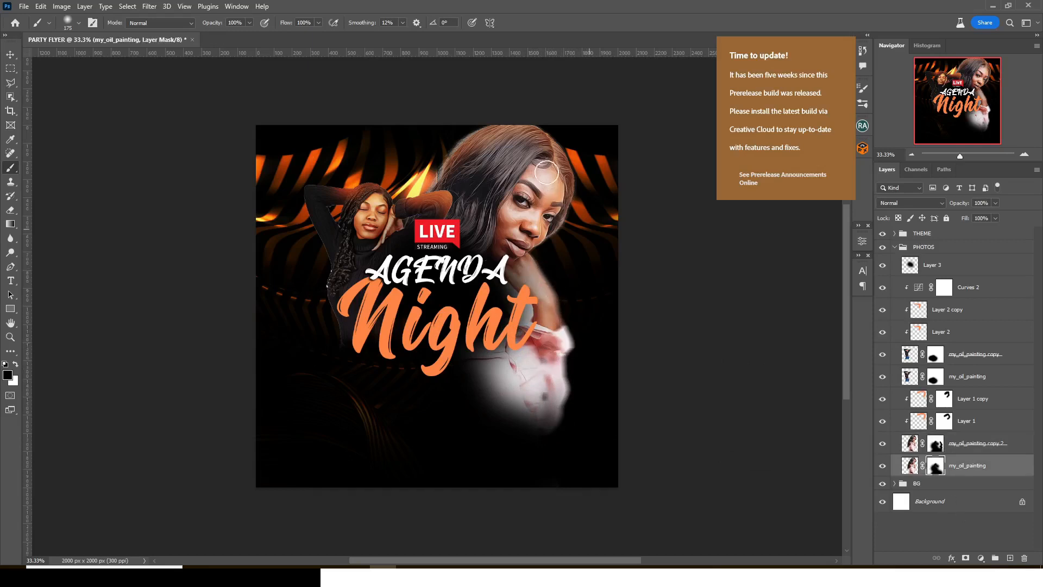
{"action": "key", "text": "bracketright"}
{"action": "key", "text": "bracketright"}
{"action": "key", "text": "bracketright"}
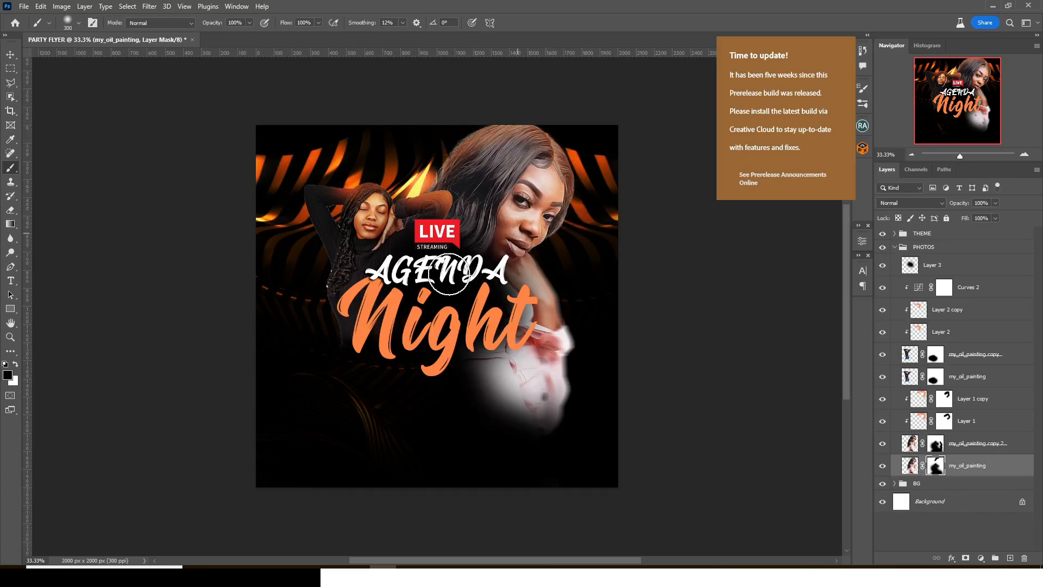
{"action": "left_click_drag", "start_coordinate": [552, 215], "coordinate": [525, 237]}
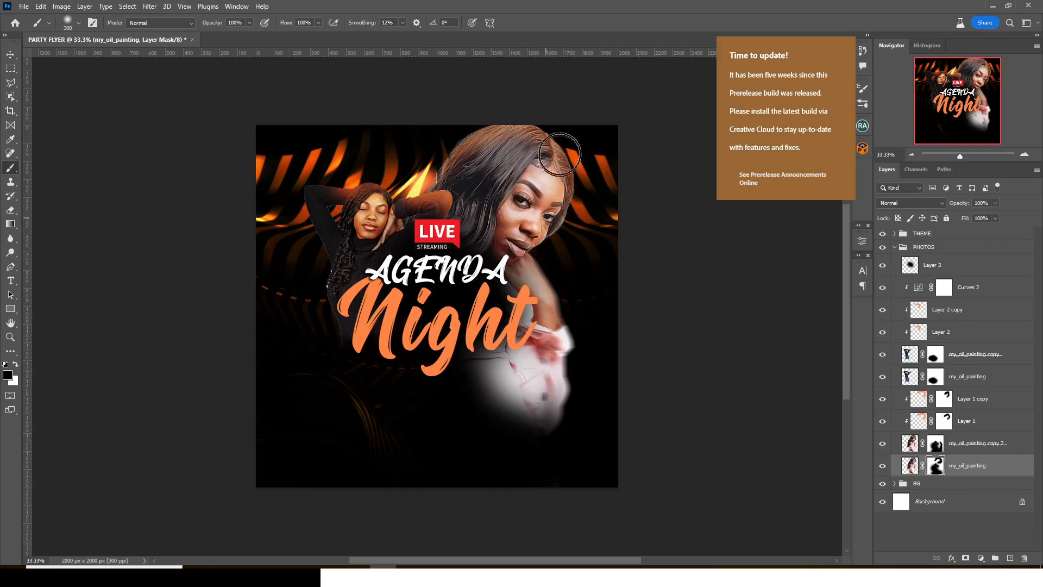
{"action": "left_click", "coordinate": [910, 378]}
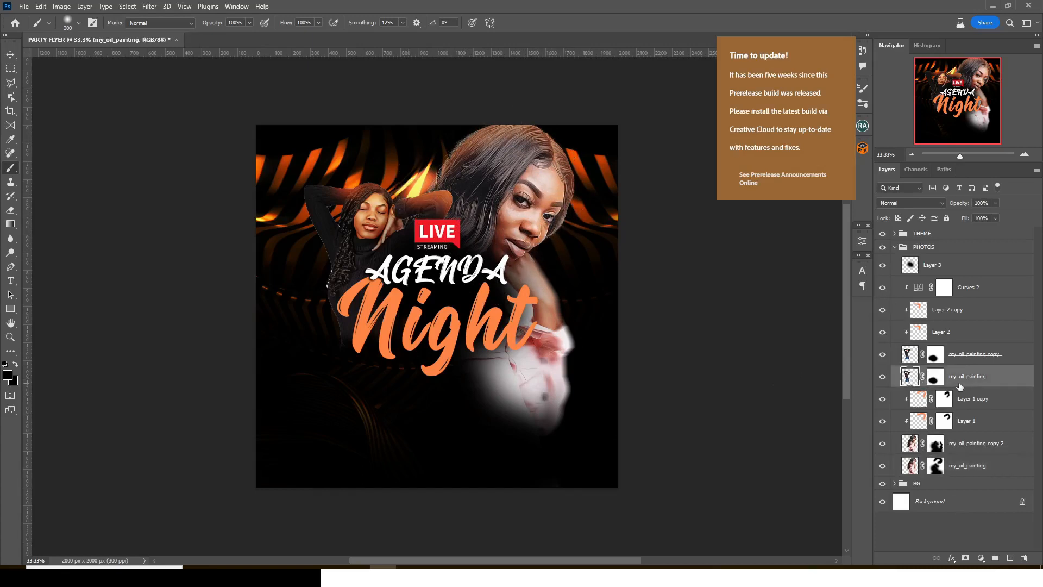
- Apply a Motion Blur at angle 0° and distance 39 pixels to the small woman's lower painting layer
{"action": "left_click", "coordinate": [145, 7]}
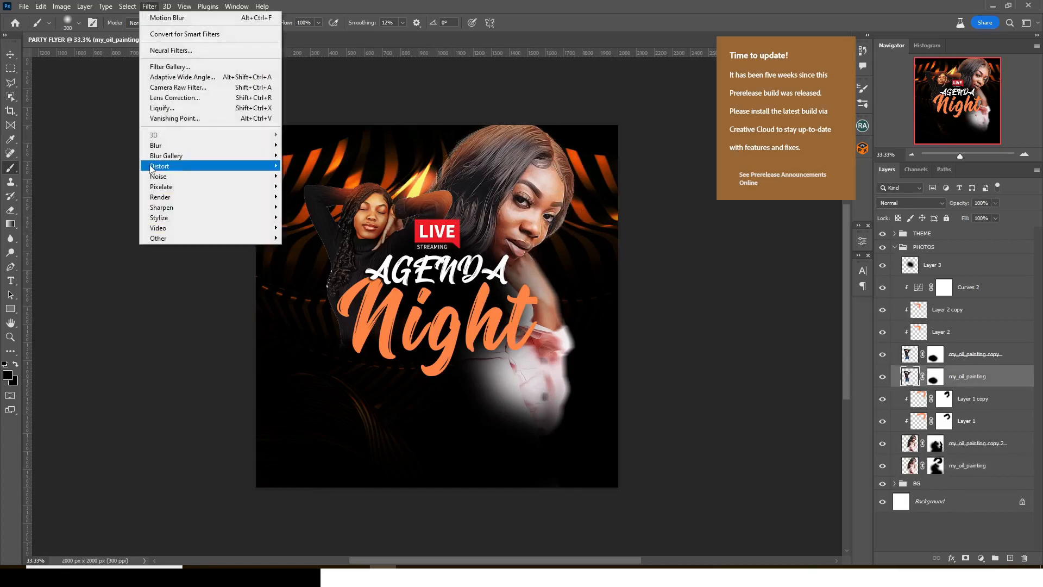
{"action": "mouse_move", "coordinate": [163, 145]}
{"action": "left_click", "coordinate": [307, 207]}
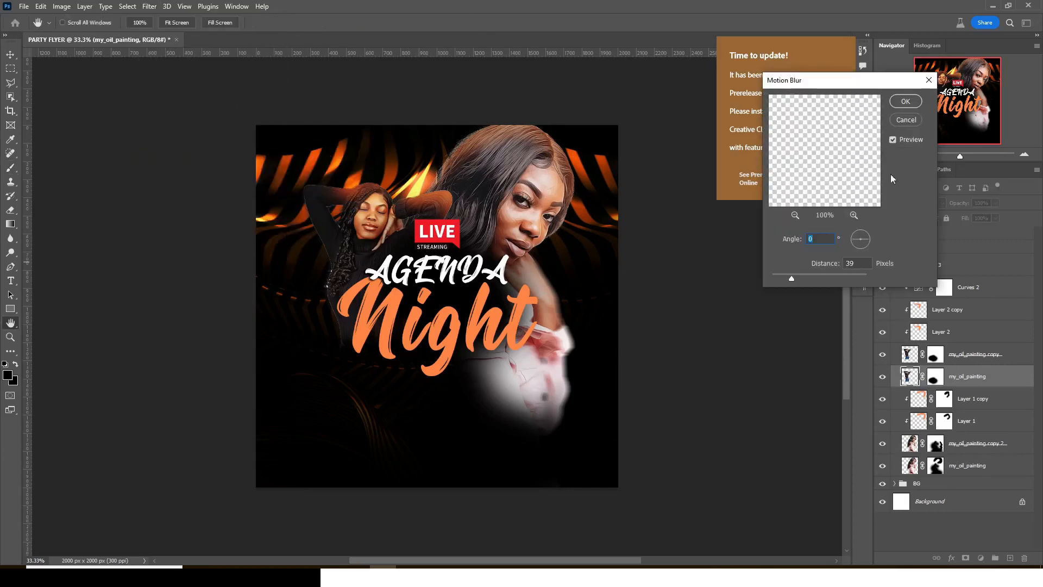
{"action": "left_click", "coordinate": [905, 102]}
- Paint black on the small woman's upper copy's mask over her arm and body with a 175 px brush to expose the blurred layer
{"action": "key", "text": "b"}
{"action": "left_click", "coordinate": [934, 354]}
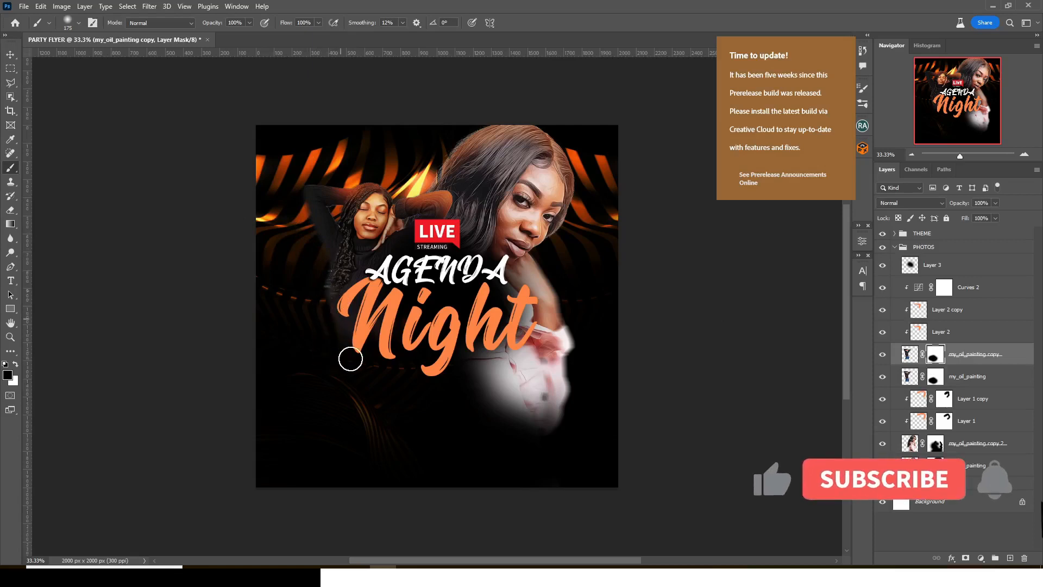
{"action": "mouse_move", "coordinate": [347, 331]}
{"action": "left_mouse_down"}
{"action": "mouse_move", "coordinate": [335, 251]}
{"action": "mouse_move", "coordinate": [346, 291]}
{"action": "left_mouse_up"}
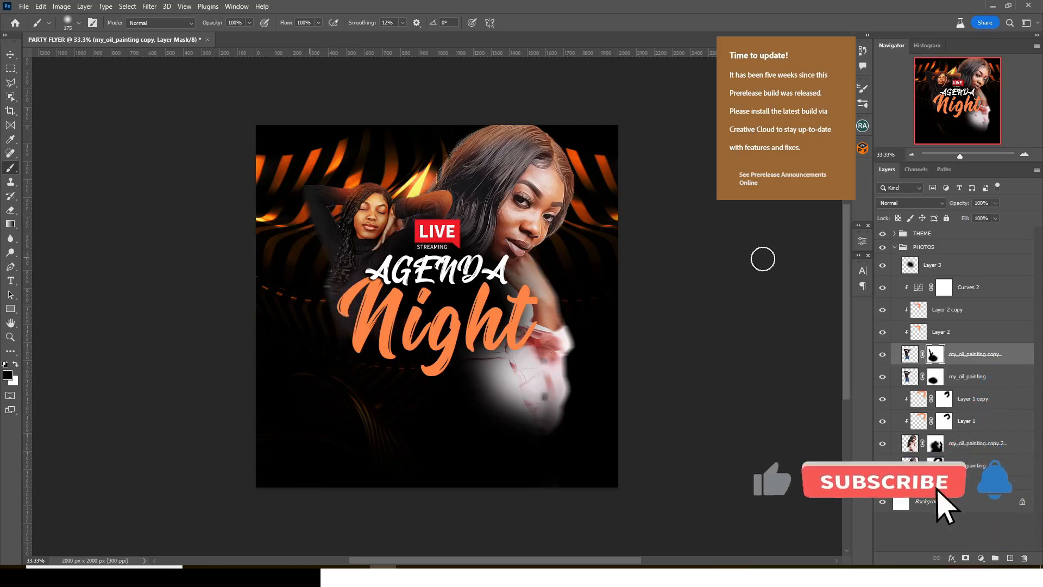
{"action": "left_click", "coordinate": [895, 247]}
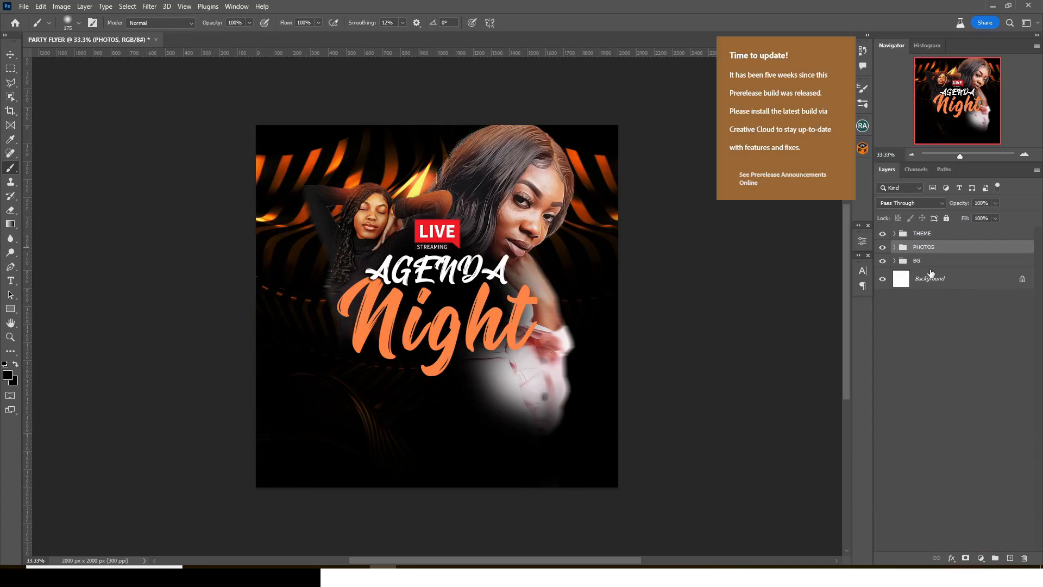
- Paint on the Color Fill 1 mask inside the BG group with a 600 px brush to darken the flyer's upper corners
{"action": "left_click", "coordinate": [892, 262]}
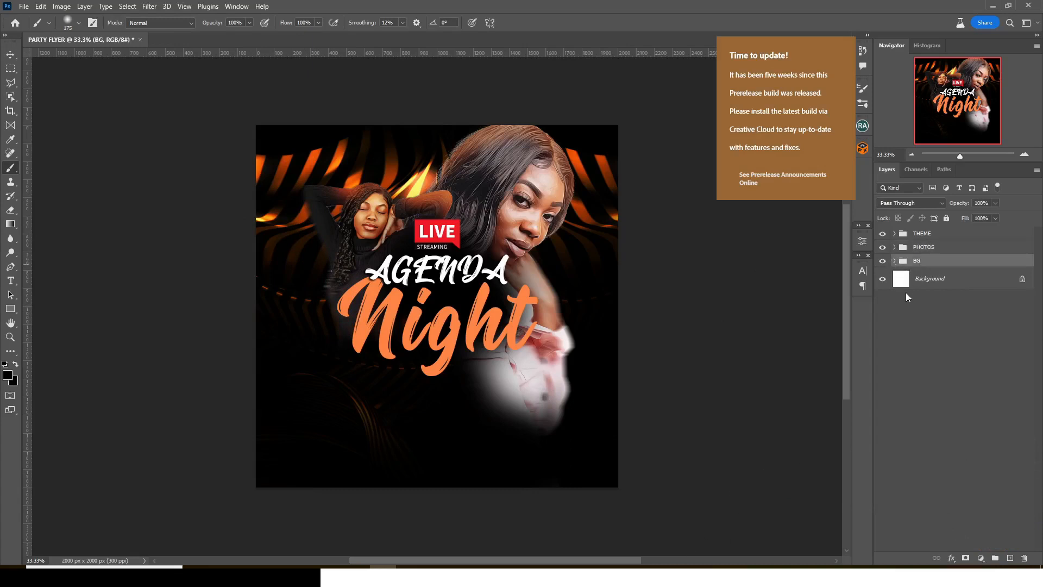
{"action": "left_click", "coordinate": [894, 261]}
{"action": "left_click", "coordinate": [935, 278]}
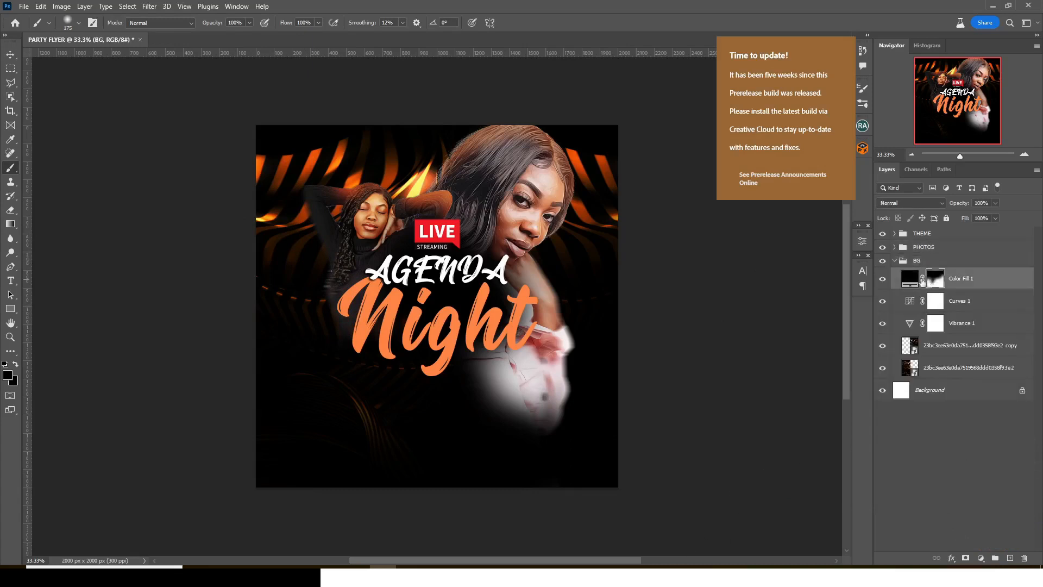
{"action": "key", "text": "bracketright"}
{"action": "key", "text": "bracketright"}
{"action": "key", "text": "bracketright"}
{"action": "key", "text": "bracketright"}
{"action": "key", "text": "bracketright"}
{"action": "key", "text": "bracketright"}
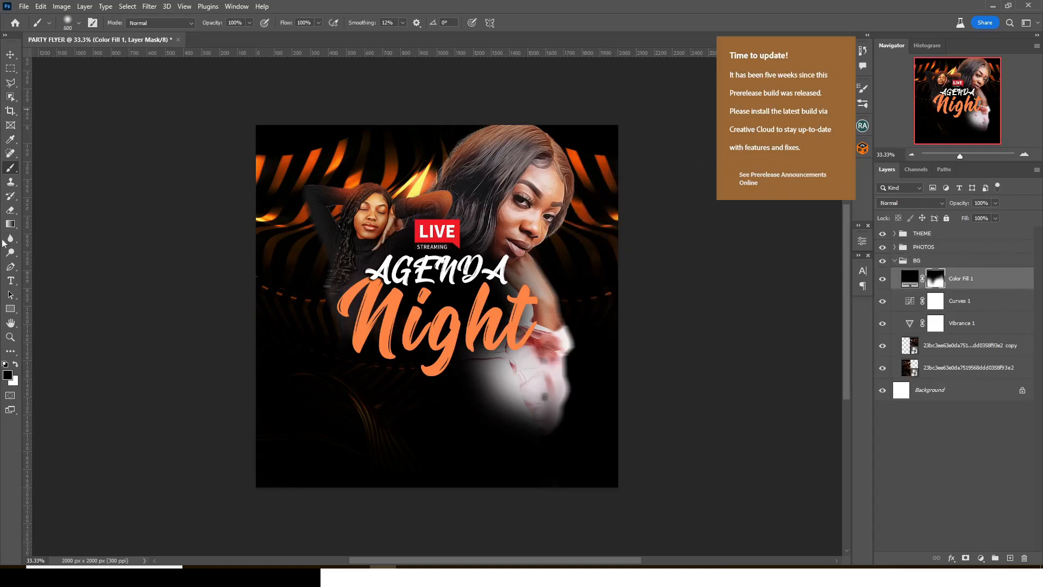
{"action": "mouse_move", "coordinate": [628, 149]}
{"action": "left_mouse_down"}
{"action": "mouse_move", "coordinate": [643, 275]}
{"action": "mouse_move", "coordinate": [636, 336]}
{"action": "mouse_move", "coordinate": [644, 210]}
{"action": "mouse_move", "coordinate": [635, 136]}
{"action": "left_mouse_up"}
{"action": "mouse_move", "coordinate": [288, 131]}
{"action": "left_mouse_down"}
{"action": "mouse_move", "coordinate": [231, 238]}
{"action": "mouse_move", "coordinate": [232, 375]}
{"action": "mouse_move", "coordinate": [213, 290]}
{"action": "mouse_move", "coordinate": [251, 132]}
{"action": "left_mouse_up"}
{"action": "left_click", "coordinate": [894, 260]}
- Add a black Solid Color fill layer above the BG group and convert it to a smart object
{"action": "left_click", "coordinate": [940, 263]}
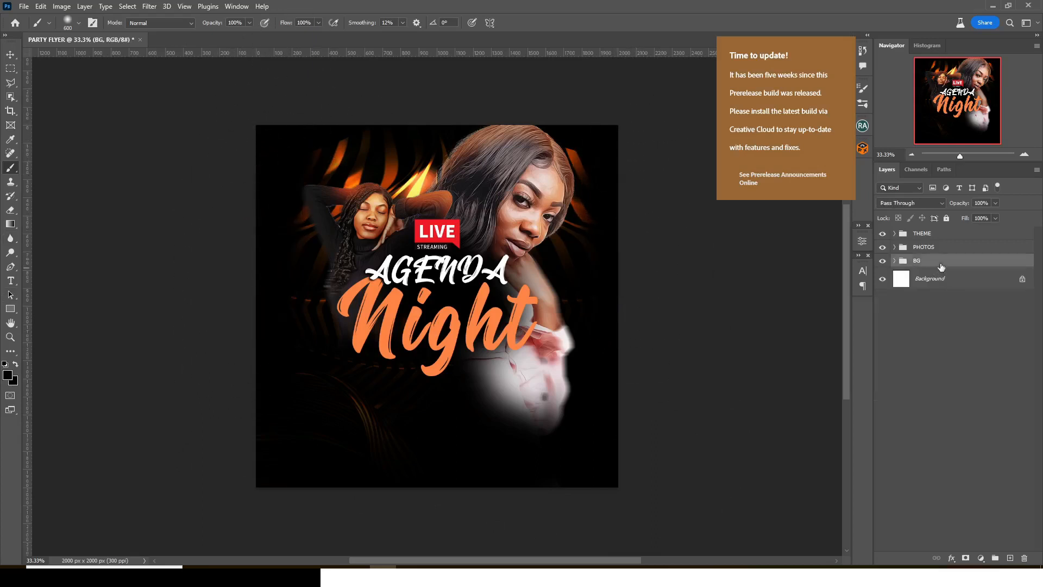
{"action": "left_click", "coordinate": [980, 558]}
{"action": "left_click", "coordinate": [975, 370]}
{"action": "left_click", "coordinate": [972, 260]}
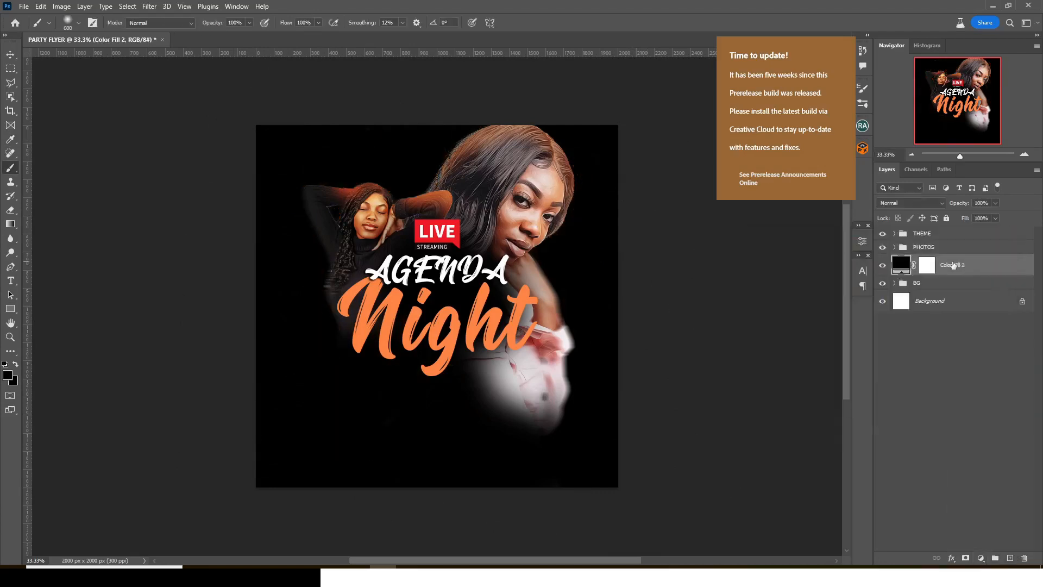
{"action": "right_click", "coordinate": [964, 265]}
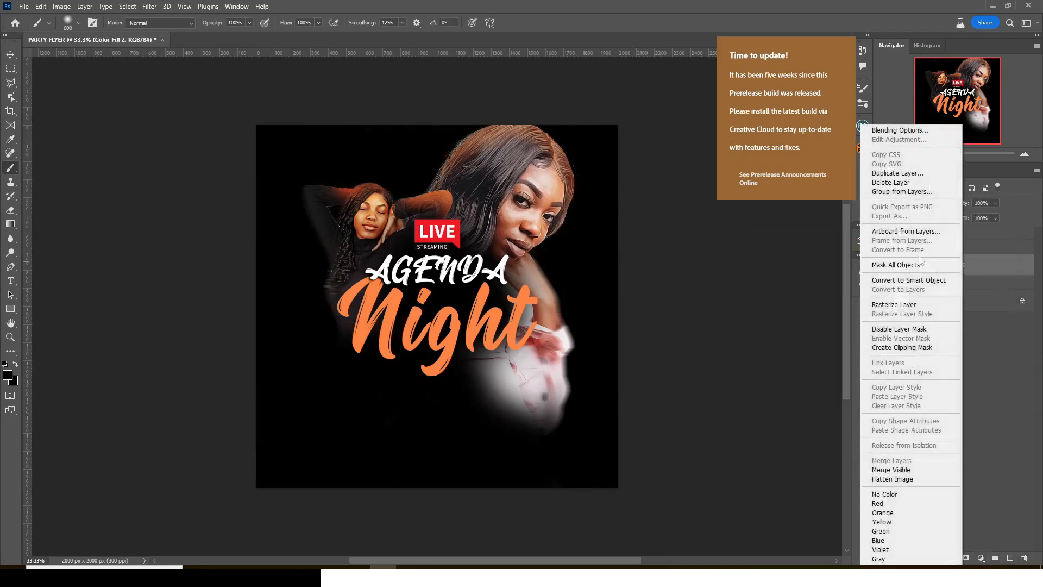
{"action": "left_click", "coordinate": [903, 281]}
- Set the new fill layer's blend mode to Screen and the background colour to white
{"action": "left_click", "coordinate": [900, 203]}
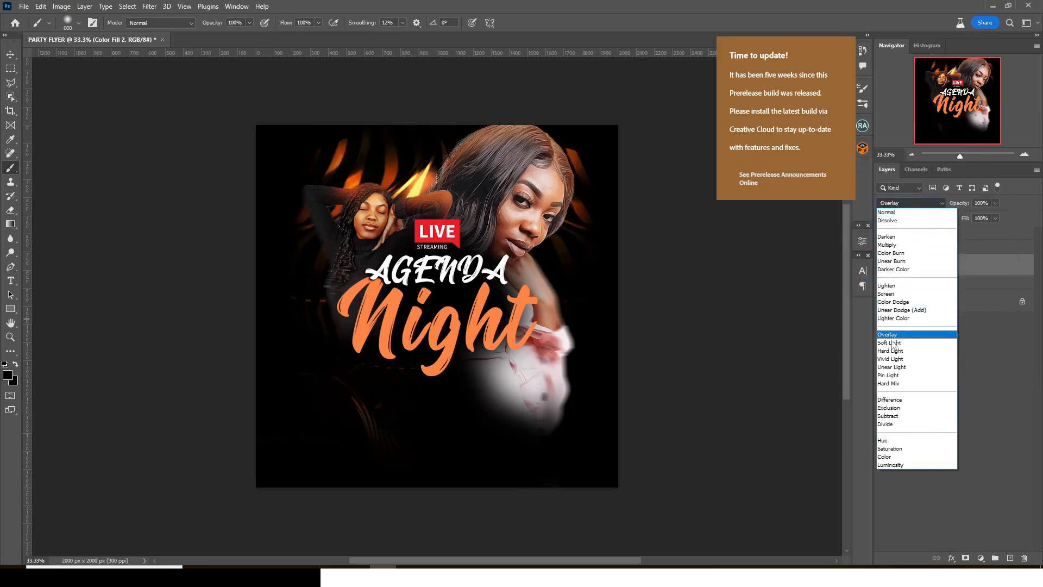
{"action": "left_click", "coordinate": [886, 293]}
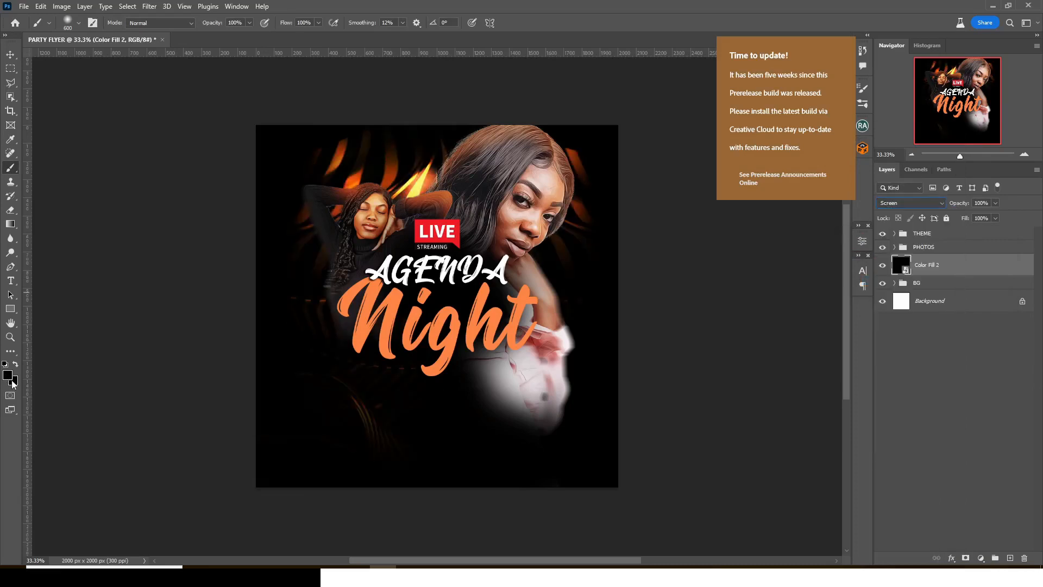
{"action": "left_click", "coordinate": [13, 382]}
{"action": "left_click_drag", "start_coordinate": [781, 395], "coordinate": [713, 247]}
{"action": "left_click", "coordinate": [977, 259]}
- Apply a Film Grain filter to the black fill with grain 4, highlight area 0 and intensity 6
{"action": "left_click", "coordinate": [149, 6]}
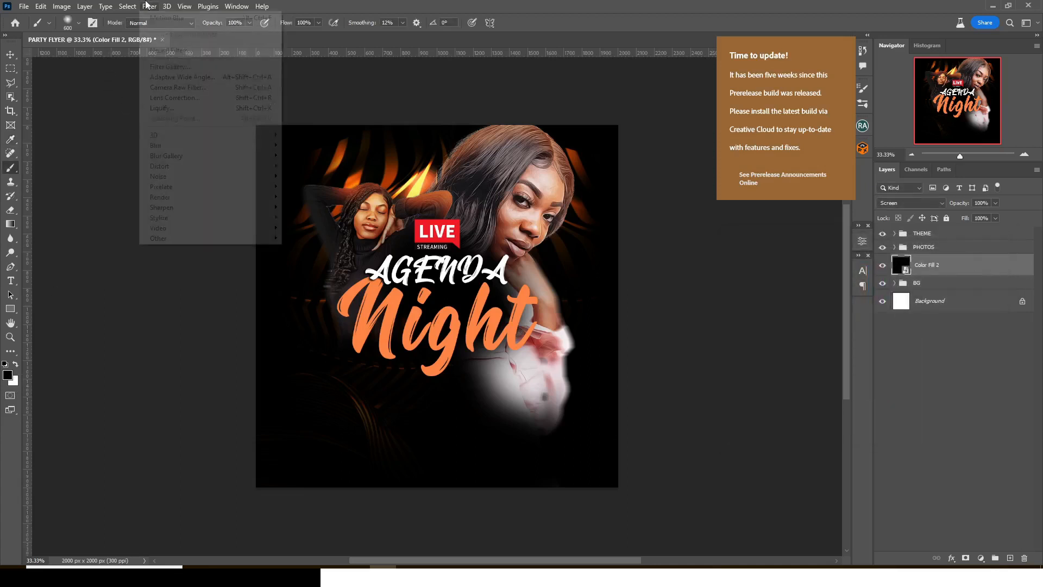
{"action": "left_click", "coordinate": [162, 66]}
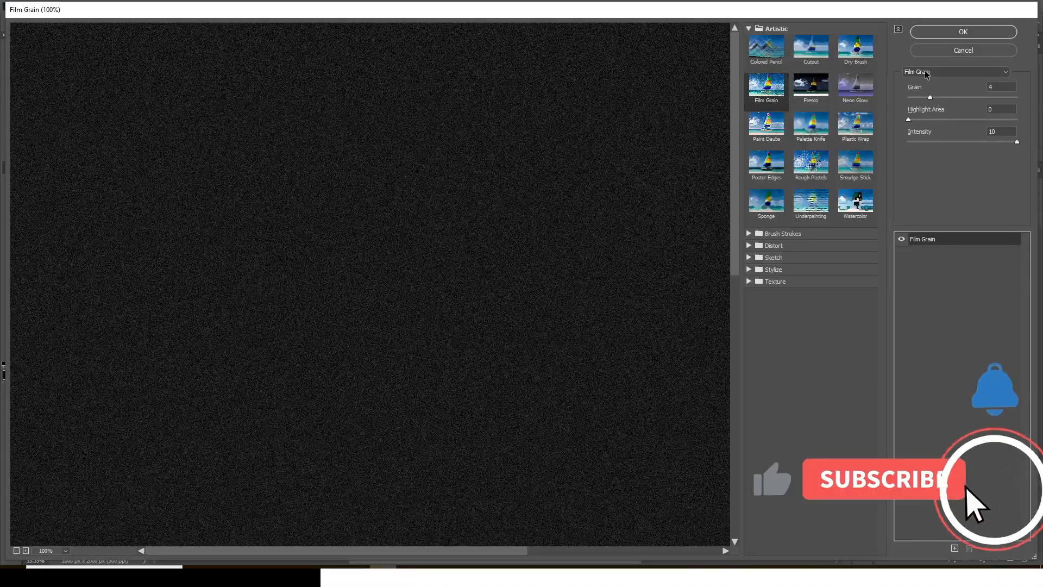
{"action": "left_click", "coordinate": [926, 73]}
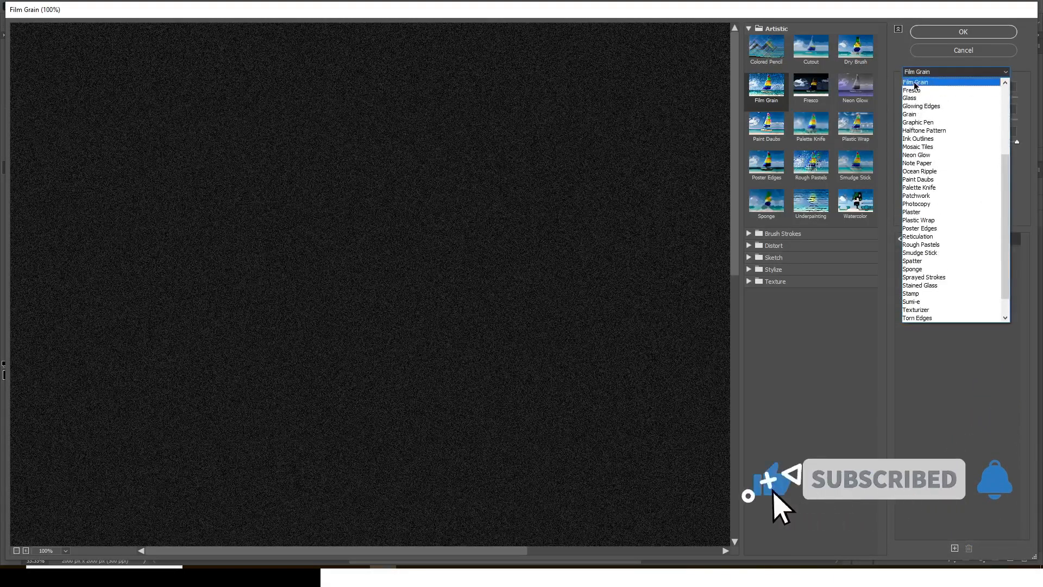
{"action": "left_click", "coordinate": [915, 82]}
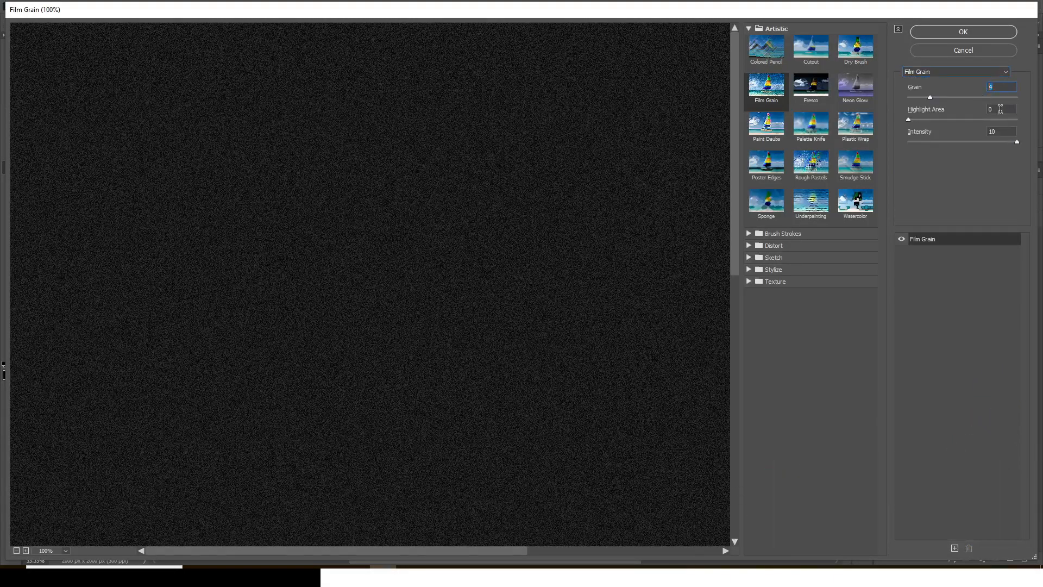
{"action": "left_click", "coordinate": [962, 32]}
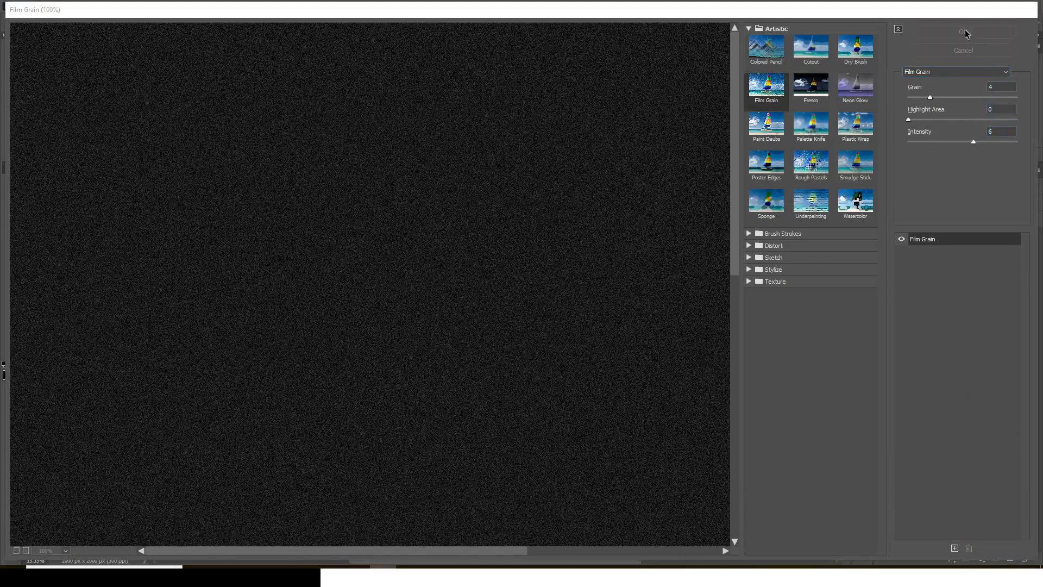
- Set the grain layer's blend mode to Linear Dodge (Add) and its opacity to 59%
{"action": "left_click", "coordinate": [902, 203]}
{"action": "left_click", "coordinate": [895, 314]}
{"action": "left_click_drag", "start_coordinate": [996, 217], "coordinate": [975, 215]}
{"action": "left_click", "coordinate": [940, 274]}
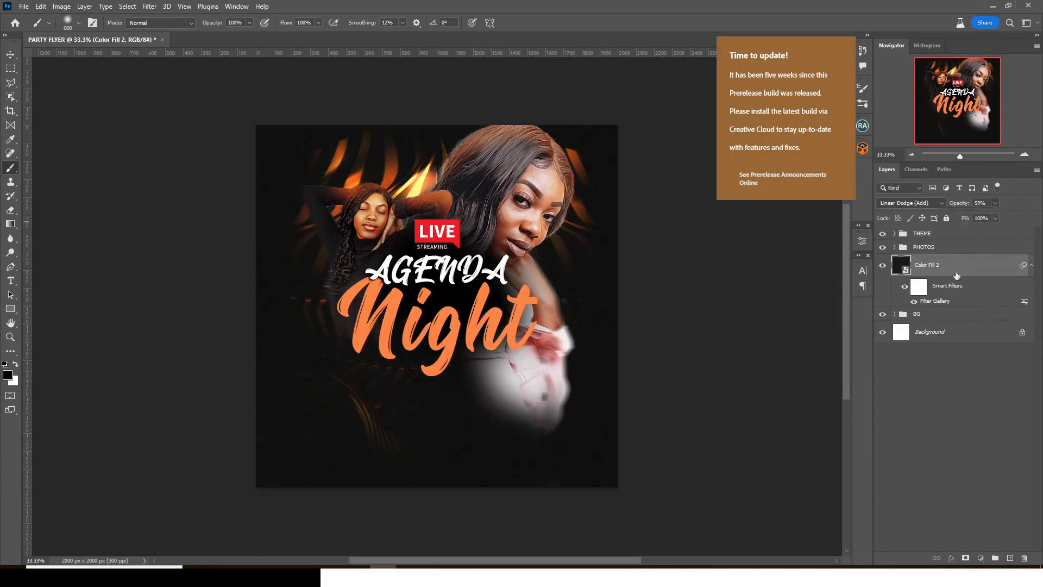
- Put the grain layer into its own group and name the group NOISE
{"action": "left_click", "coordinate": [1032, 265]}
{"action": "key", "text": "ctrl+g"}
{"action": "double_click", "coordinate": [925, 260]}
{"action": "type", "text": "noise"}
{"action": "key", "text": "Return"}
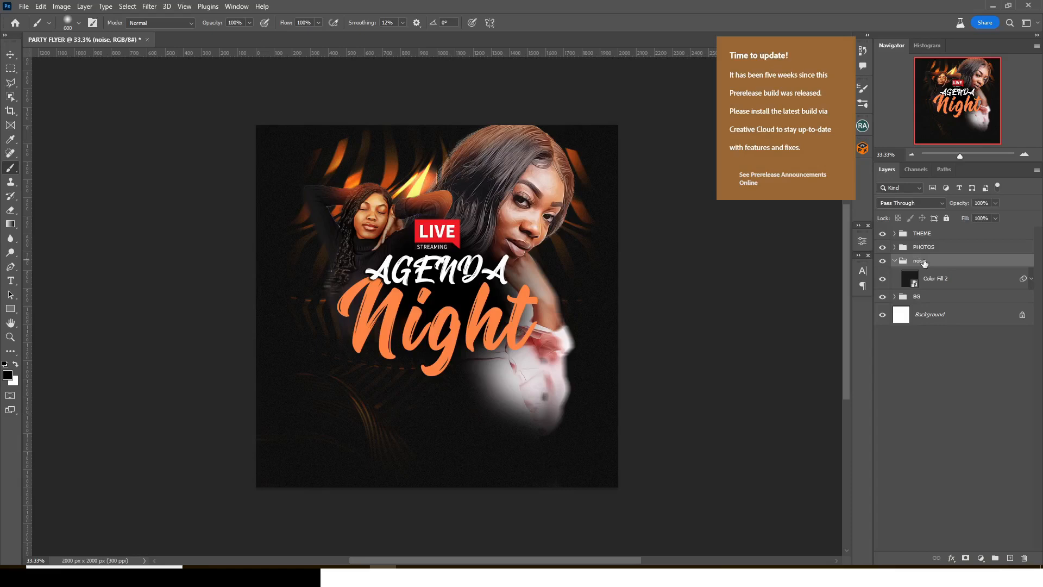
{"action": "key", "text": "Return"}
{"action": "key", "text": "Return"}
{"action": "left_click", "coordinate": [895, 261]}
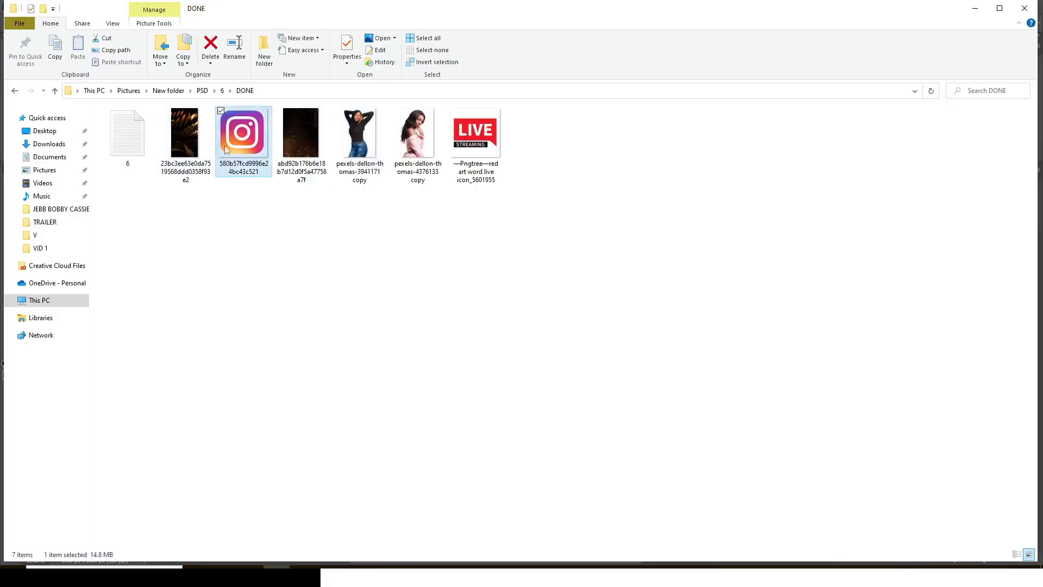
- Place the Instagram logo from the DONE folder, scale it down, tilt it and position it behind the large woman's cheek at the flyer's edge
{"action": "left_click_drag", "start_coordinate": [243, 133], "coordinate": [359, 350]}
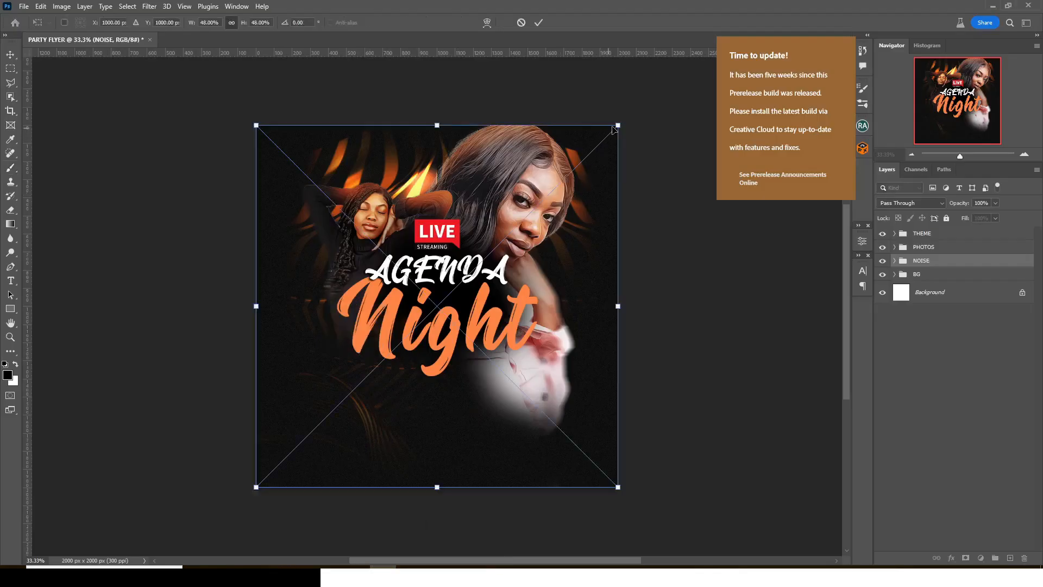
{"action": "left_click_drag", "start_coordinate": [618, 125], "coordinate": [361, 382]}
{"action": "left_click_drag", "start_coordinate": [331, 459], "coordinate": [571, 249]}
{"action": "left_click_drag", "start_coordinate": [610, 132], "coordinate": [622, 158]}
{"action": "key", "text": "Return"}
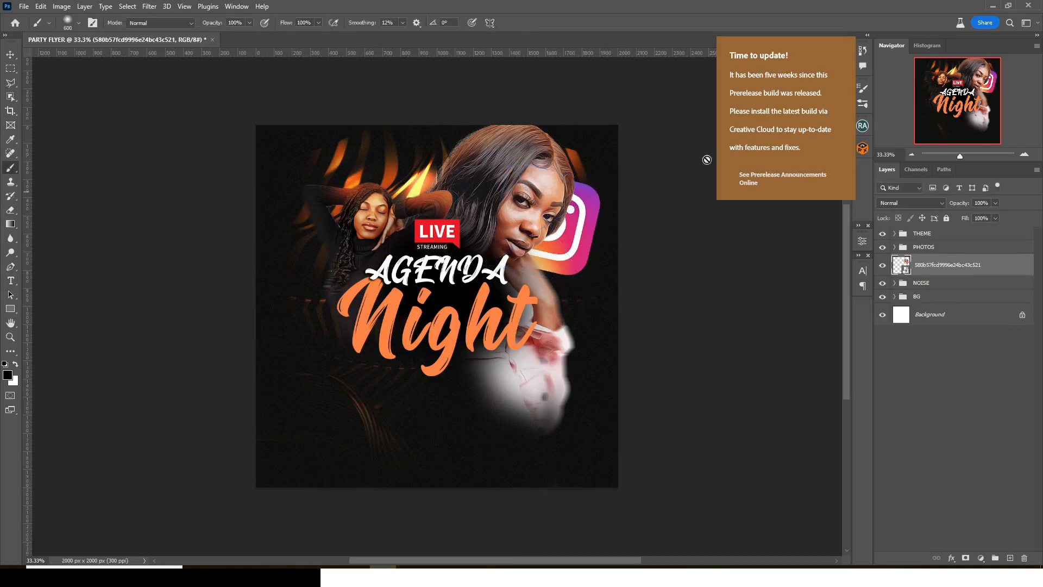
{"action": "key", "text": "v"}
{"action": "mouse_move", "coordinate": [557, 228]}
{"action": "left_mouse_down"}
{"action": "mouse_move", "coordinate": [572, 252]}
{"action": "mouse_move", "coordinate": [562, 244]}
{"action": "left_mouse_up"}
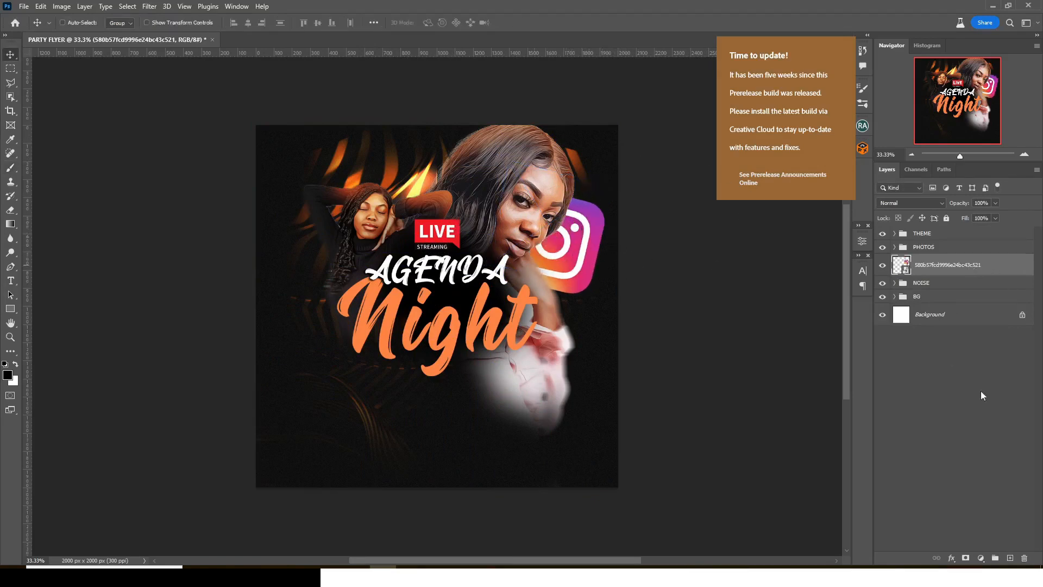
- Clip a Hue/Saturation adjustment to the Instagram logo and set its saturation to -18
{"action": "left_click", "coordinate": [980, 558]}
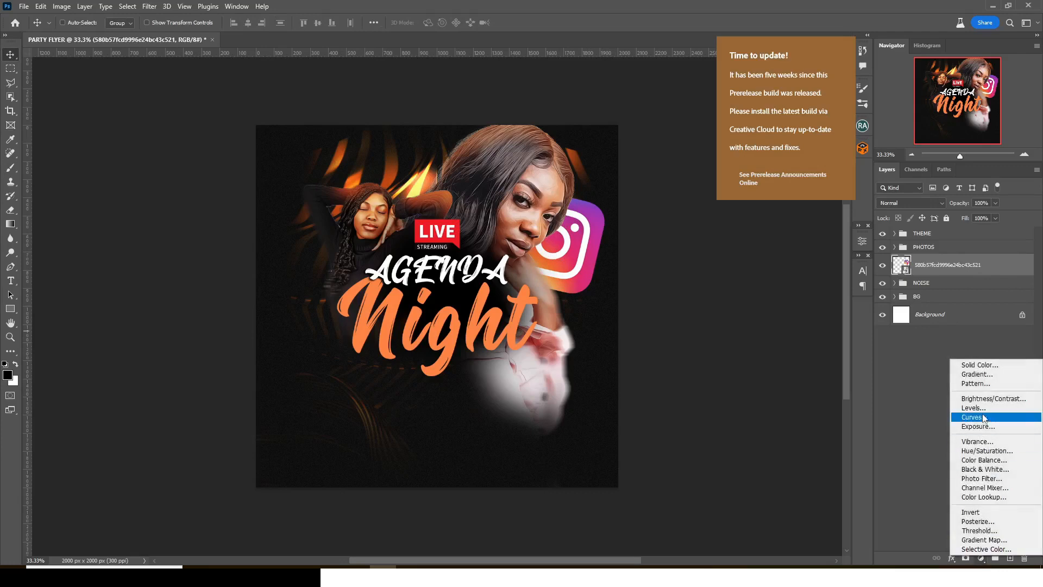
{"action": "left_click", "coordinate": [984, 451]}
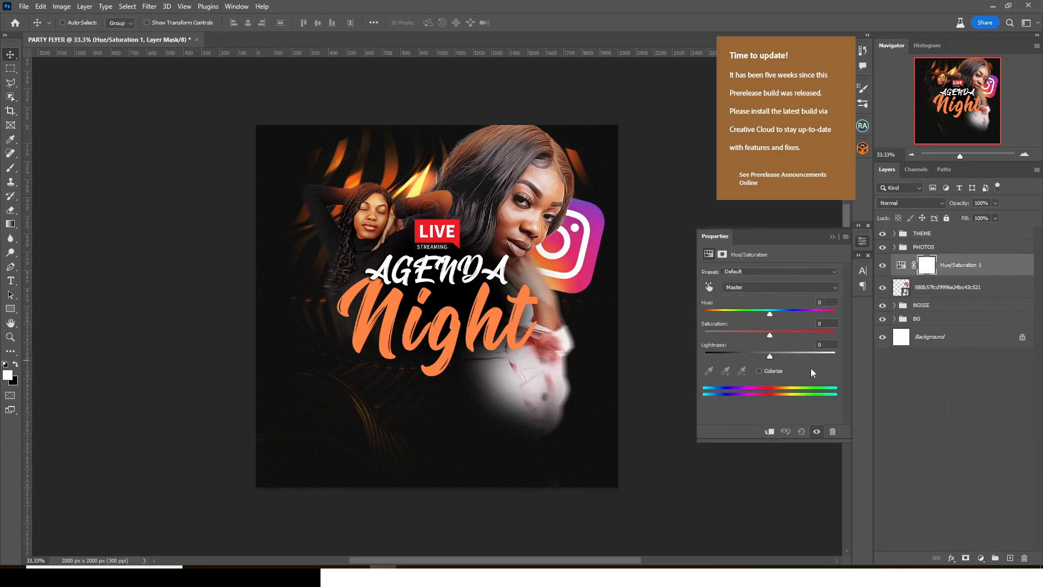
{"action": "left_click", "coordinate": [769, 433]}
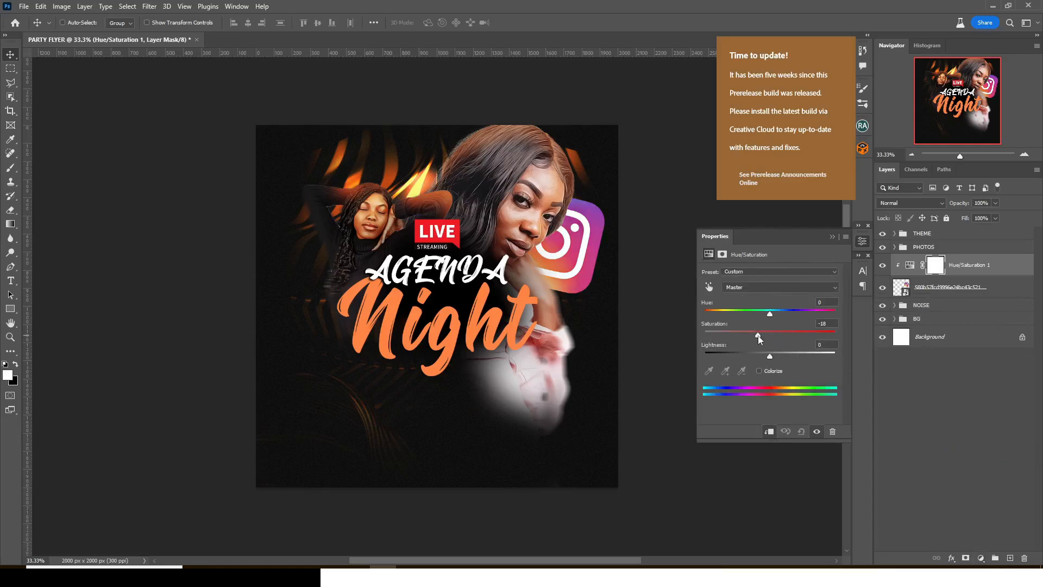
- Group the Instagram logo with its Hue/Saturation adjustment and name the group INSTAGRAM
{"action": "left_click", "coordinate": [951, 288]}
{"action": "key", "text": "ctrl+g"}
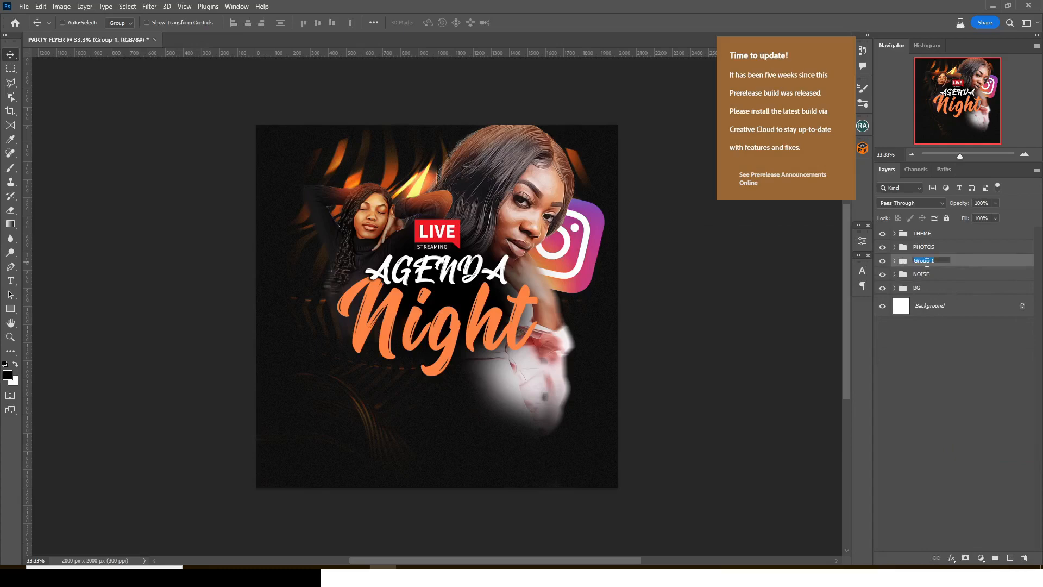
{"action": "left_click", "coordinate": [927, 263]}
{"action": "type", "text": "INSTAGRAM"}
{"action": "key", "text": "Return"}
- Apply a Motion Blur at angle -4° and distance 64 pixels to the Instagram logo layer
{"action": "left_click", "coordinate": [895, 261]}
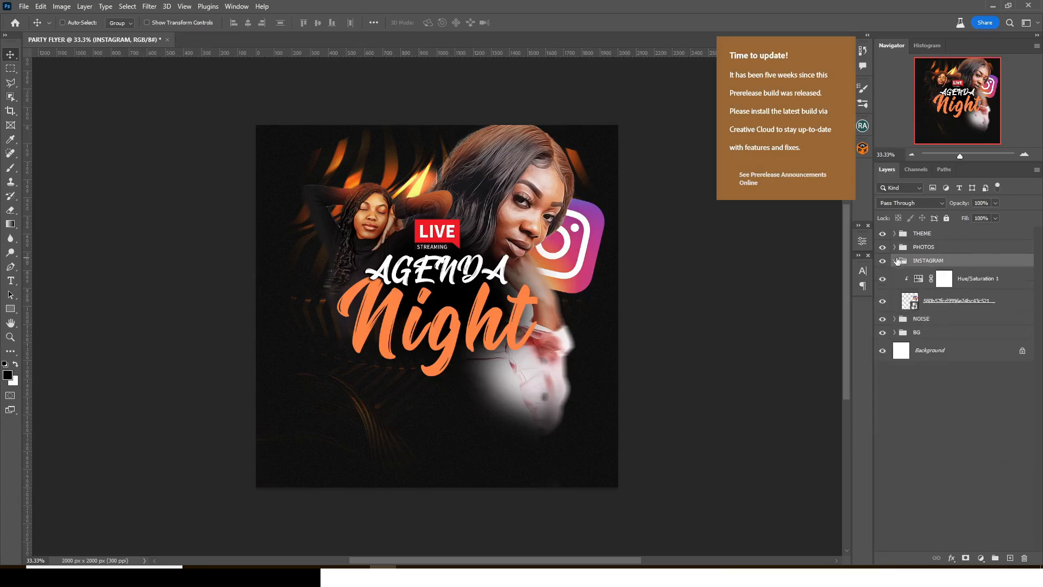
{"action": "left_click", "coordinate": [920, 299]}
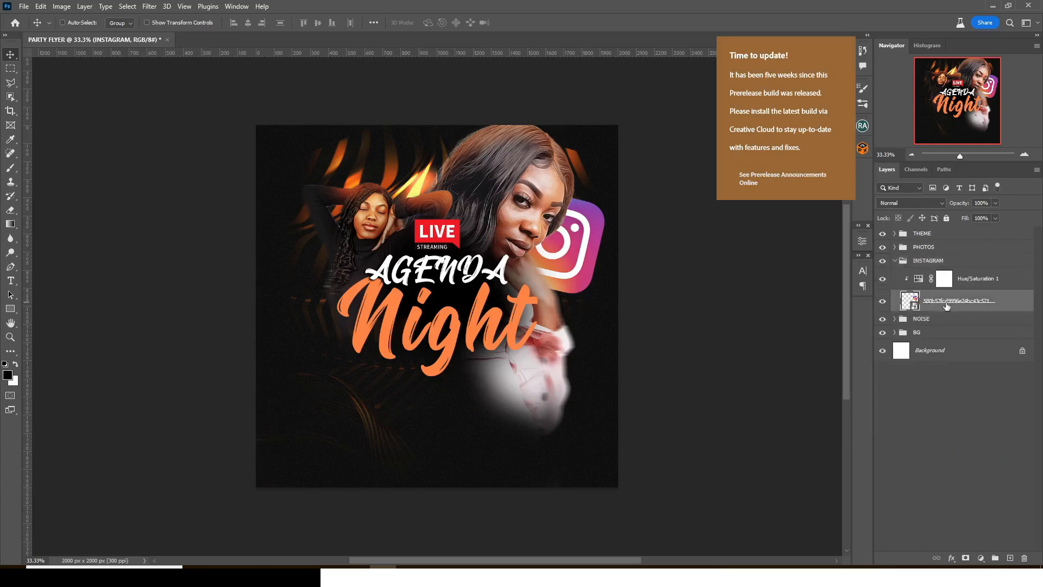
{"action": "left_click", "coordinate": [150, 7]}
{"action": "mouse_move", "coordinate": [163, 145]}
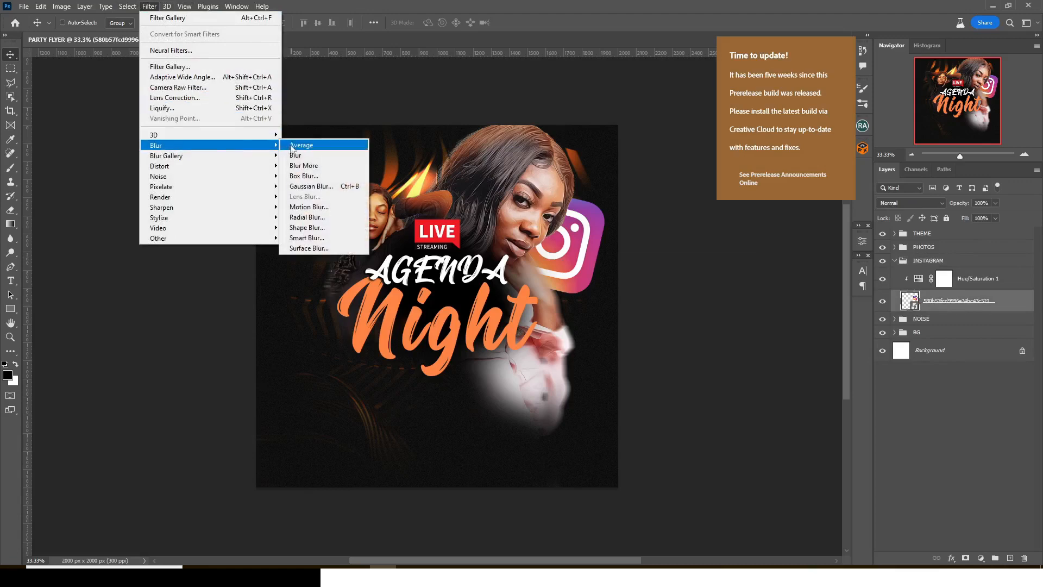
{"action": "left_click", "coordinate": [304, 207]}
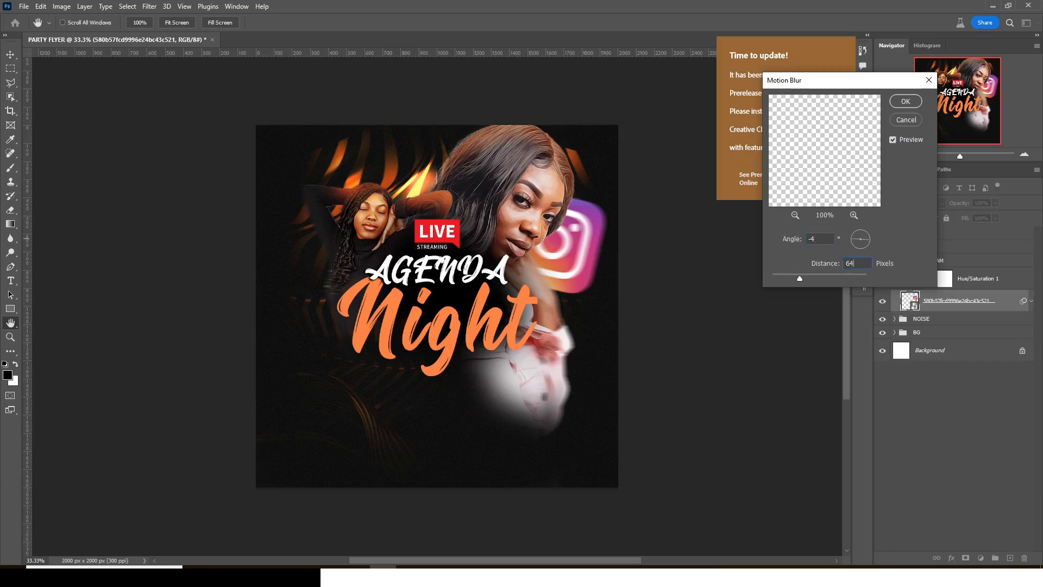
{"action": "left_click", "coordinate": [905, 102]}
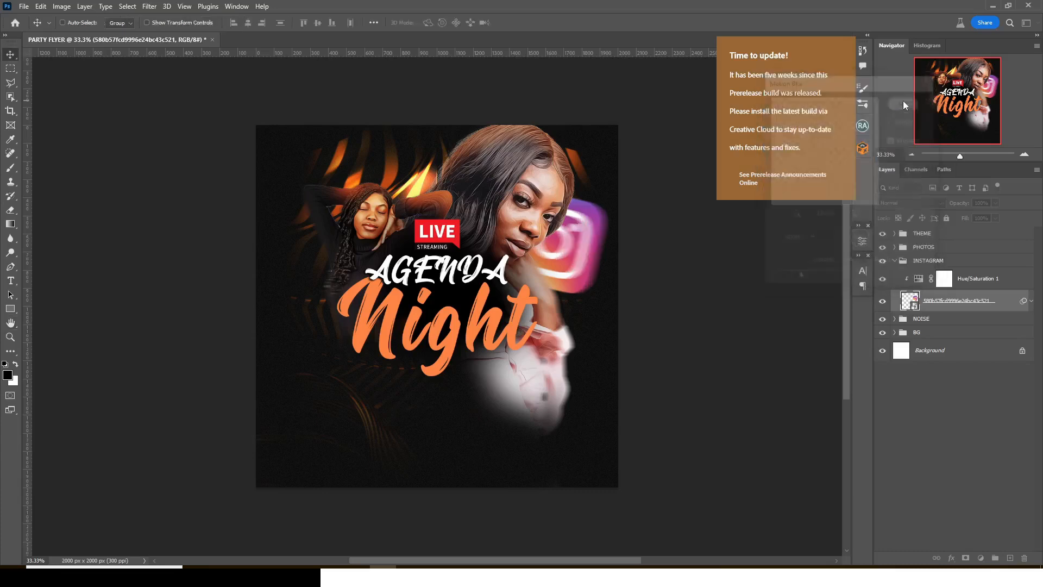
{"action": "left_click", "coordinate": [1031, 303]}
- Duplicate the INSTAGRAM group above THEME, enlarge it to about 120%, rotate it about -44° and place it at the flyer's lower-left edge
{"action": "left_click", "coordinate": [927, 262]}
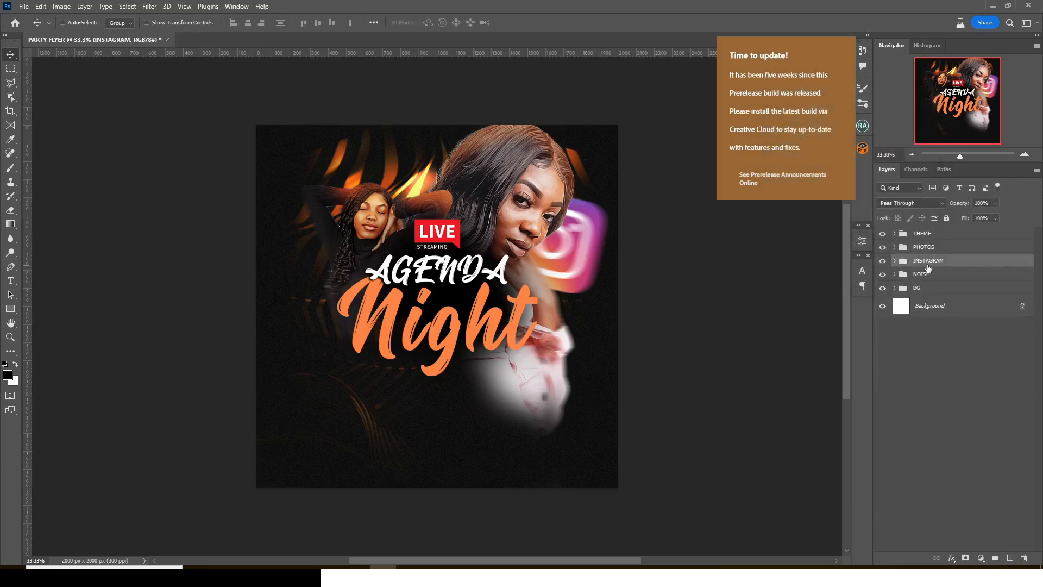
{"action": "key", "text": "ctrl+j"}
{"action": "left_click_drag", "start_coordinate": [927, 263], "coordinate": [924, 228]}
{"action": "key", "text": "ctrl+t"}
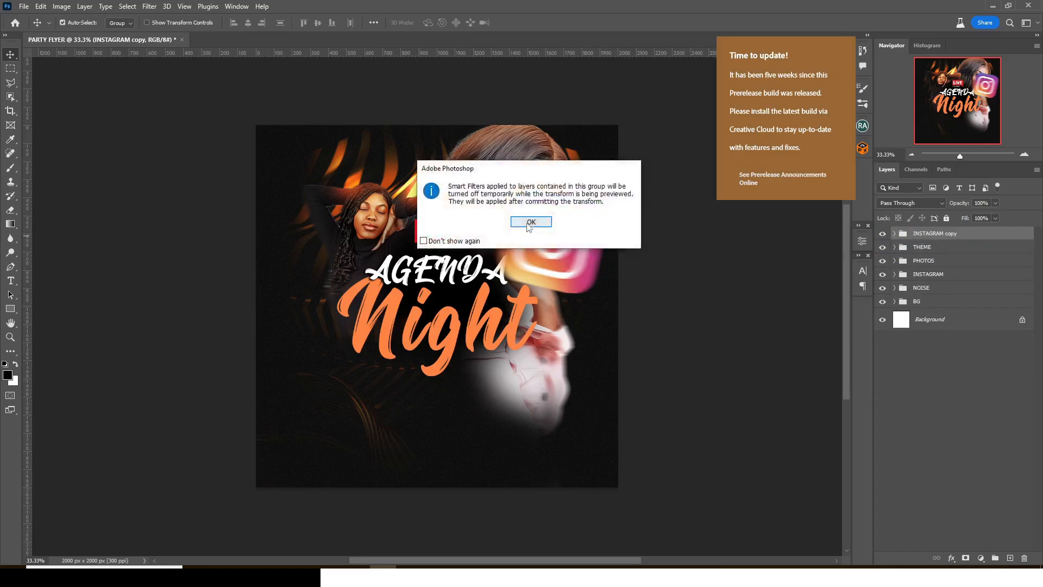
{"action": "left_click", "coordinate": [532, 223]}
{"action": "left_click_drag", "start_coordinate": [607, 146], "coordinate": [524, 121]}
{"action": "left_click_drag", "start_coordinate": [568, 244], "coordinate": [313, 426]}
{"action": "left_click_drag", "start_coordinate": [302, 345], "coordinate": [310, 312]}
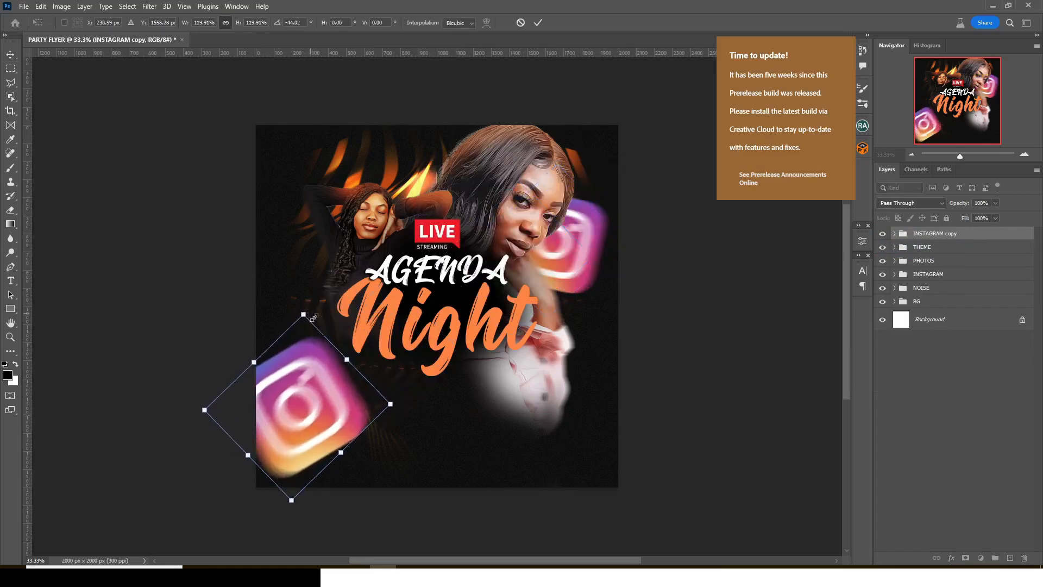
{"action": "left_click_drag", "start_coordinate": [321, 397], "coordinate": [332, 406]}
{"action": "key", "text": "Return"}
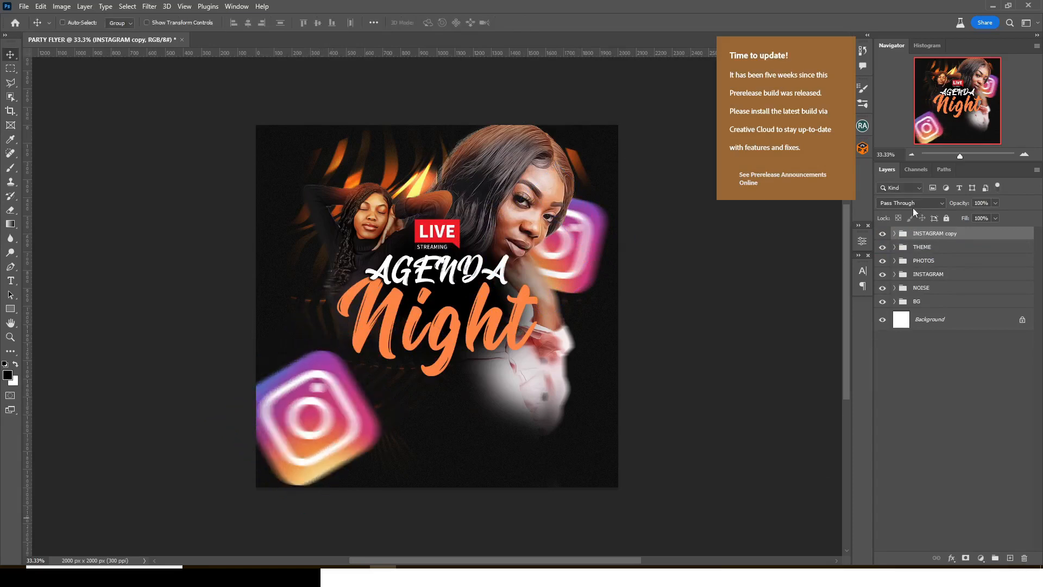
- Add a layer mask to the copied Instagram logo and fade its lower edge with a soft black brush enlarged to 1000 px
{"action": "left_click", "coordinate": [895, 233]}
{"action": "left_click", "coordinate": [959, 274]}
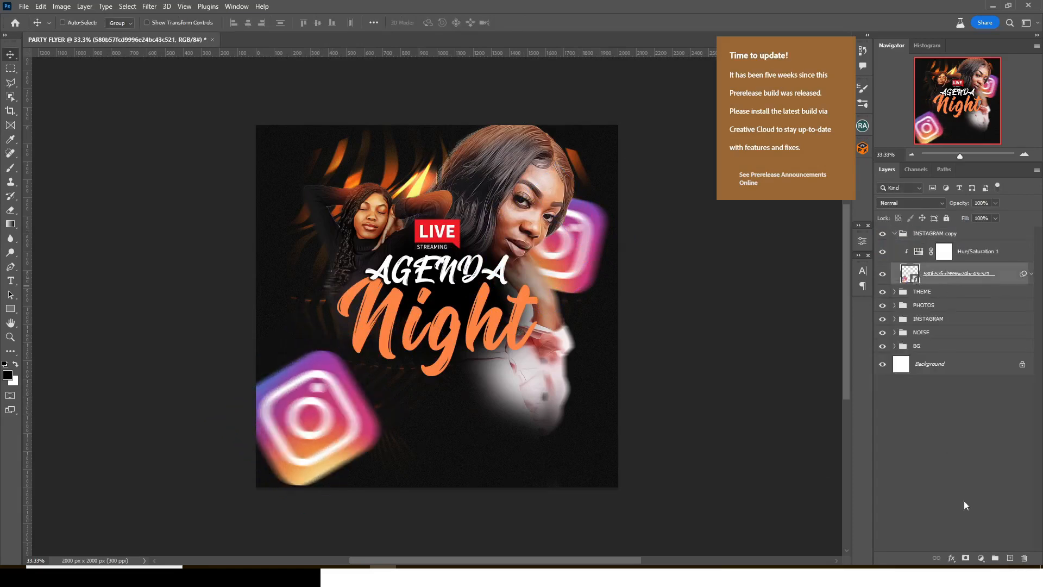
{"action": "left_click", "coordinate": [965, 558]}
{"action": "key", "text": "b"}
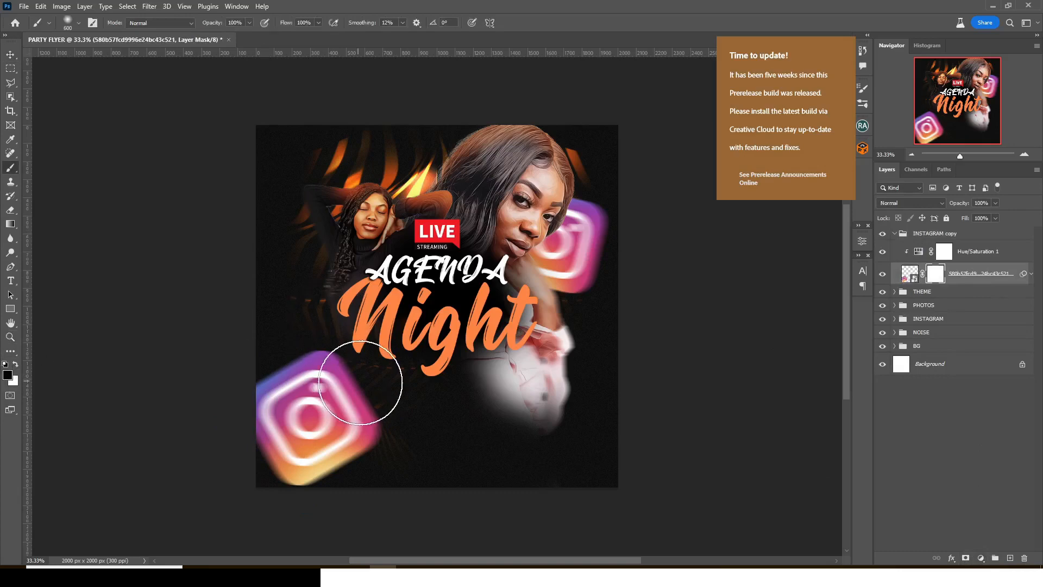
{"action": "mouse_move", "coordinate": [349, 507]}
{"action": "left_mouse_down"}
{"action": "mouse_move", "coordinate": [212, 500]}
{"action": "mouse_move", "coordinate": [352, 512]}
{"action": "mouse_move", "coordinate": [280, 512]}
{"action": "mouse_move", "coordinate": [247, 476]}
{"action": "mouse_move", "coordinate": [370, 551]}
{"action": "mouse_move", "coordinate": [180, 511]}
{"action": "mouse_move", "coordinate": [247, 491]}
{"action": "mouse_move", "coordinate": [328, 507]}
{"action": "mouse_move", "coordinate": [87, 505]}
{"action": "left_mouse_up"}
{"action": "key", "text": "bracketright"}
{"action": "key", "text": "bracketright"}
{"action": "key", "text": "bracketright"}
{"action": "key", "text": "bracketright"}
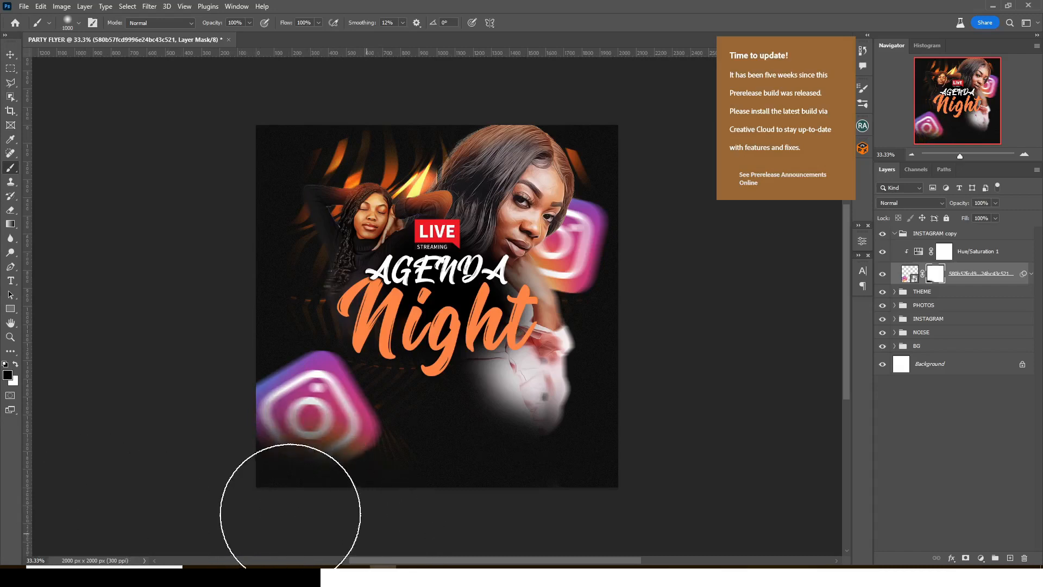
{"action": "left_click", "coordinate": [894, 233]}
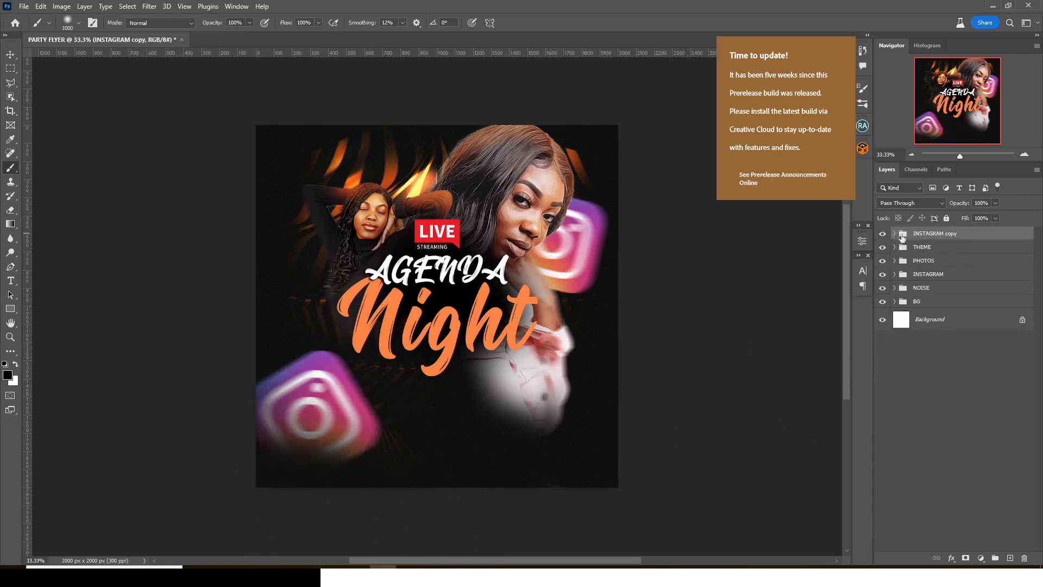
- Add a text layer reading "Date:" below the Night title, following the wording in the Notepad file
{"action": "key", "text": "t"}
{"action": "left_click", "coordinate": [422, 392]}
{"action": "key", "text": "alt+Tab"}
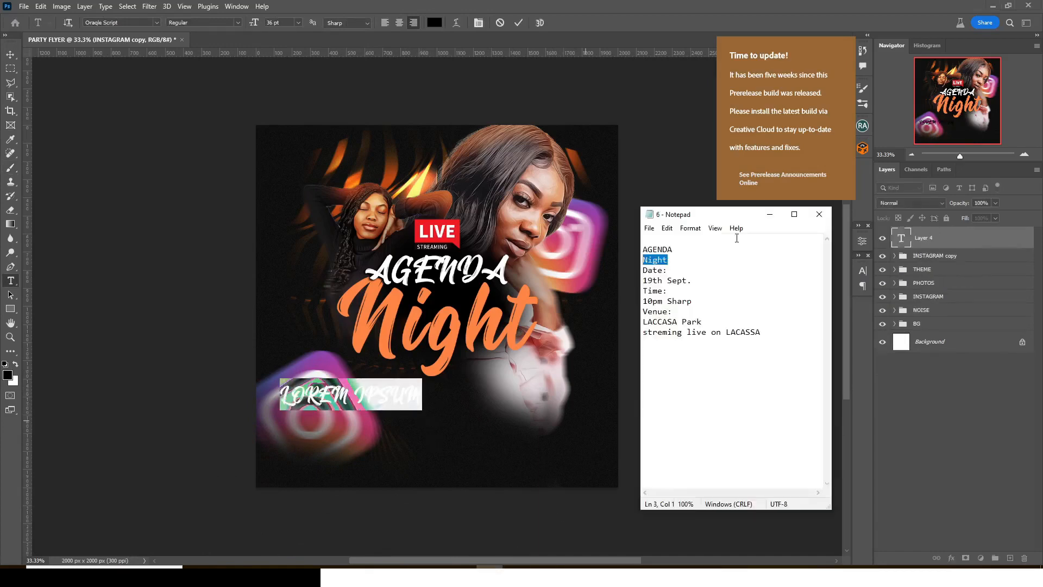
{"action": "key", "text": "alt+Tab"}
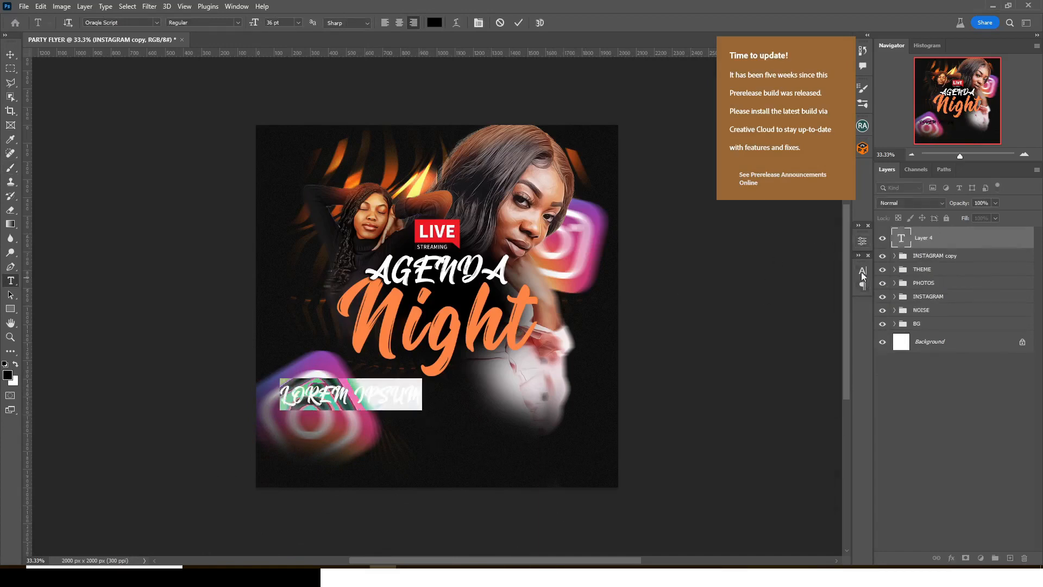
{"action": "type", "text": "Date:"}
{"action": "key", "text": "ctrl+Return"}
- Colour the Date text with the title's orange, scale it down and position it just under the word Night
{"action": "left_click", "coordinate": [862, 294]}
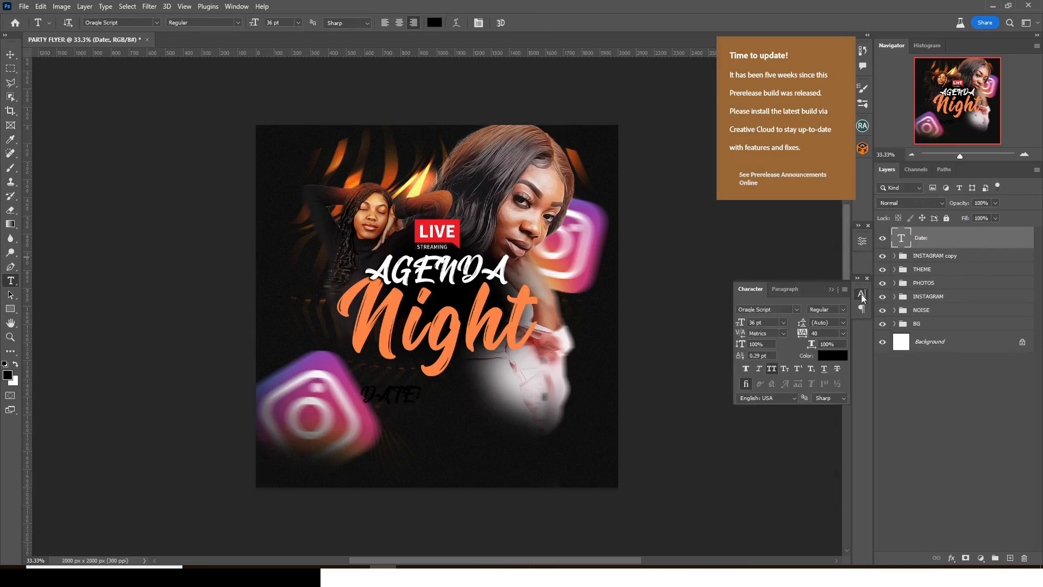
{"action": "left_click", "coordinate": [828, 355]}
{"action": "left_click", "coordinate": [378, 286]}
{"action": "key", "text": "Return"}
{"action": "key", "text": "ctrl+t"}
{"action": "left_click_drag", "start_coordinate": [421, 378], "coordinate": [402, 388]}
{"action": "left_click_drag", "start_coordinate": [382, 398], "coordinate": [428, 383]}
{"action": "key", "text": "Return"}
- Left-align the Date text, shift it under the title and show the guides
{"action": "left_click", "coordinate": [783, 289]}
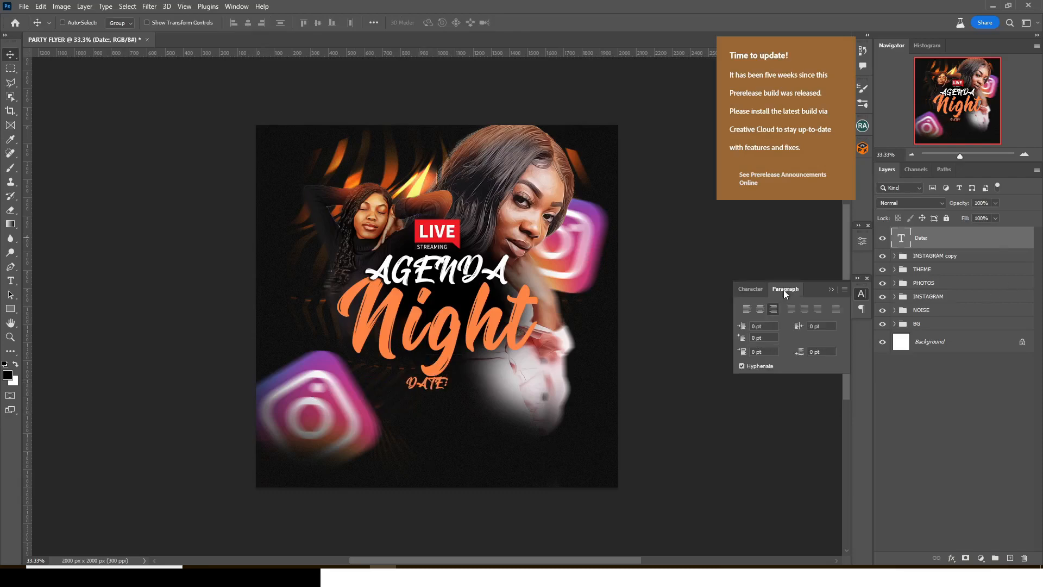
{"action": "left_click", "coordinate": [745, 309]}
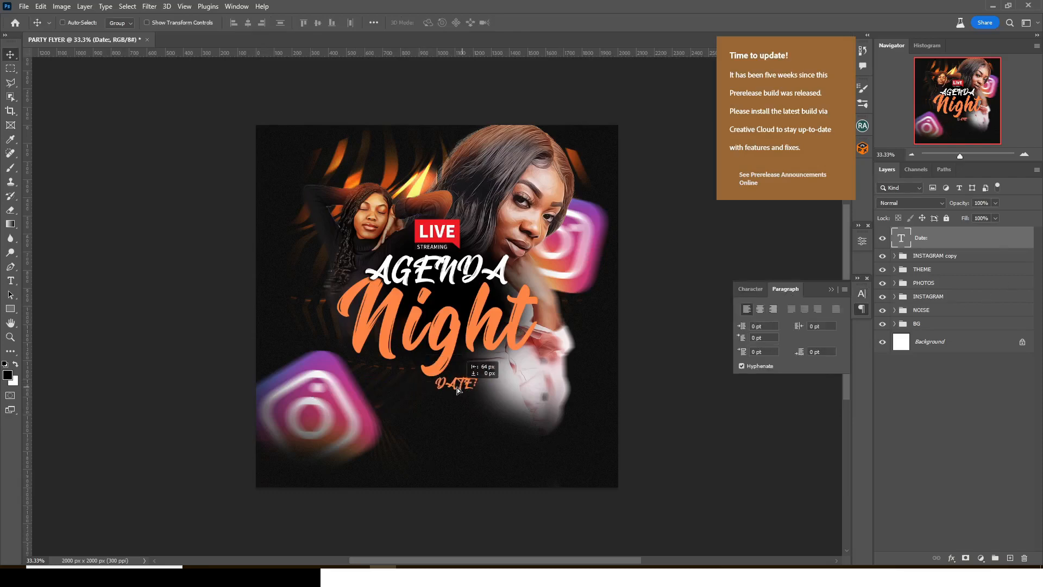
{"action": "key", "text": "ctrl+apostrophe"}
- Duplicate the Date text beside the original and change the copy to "19th Sept." from the Notepad file
{"action": "left_click_drag", "start_coordinate": [483, 384], "coordinate": [514, 388]}
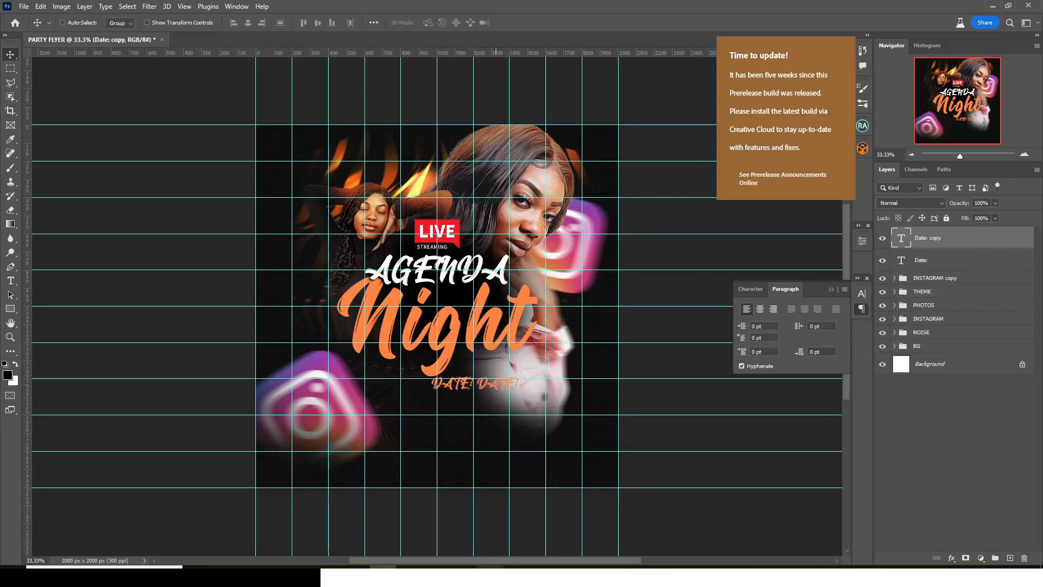
{"action": "left_click", "coordinate": [491, 568]}
{"action": "left_click_drag", "start_coordinate": [693, 281], "coordinate": [643, 280]}
{"action": "double_click", "coordinate": [902, 240]}
{"action": "type", "text": "19th Sept."}
{"action": "key", "text": "ctrl+Return"}
- Set the "19th Sept." text to Arial and colour it white
{"action": "left_click", "coordinate": [750, 289]}
{"action": "left_click", "coordinate": [797, 309]}
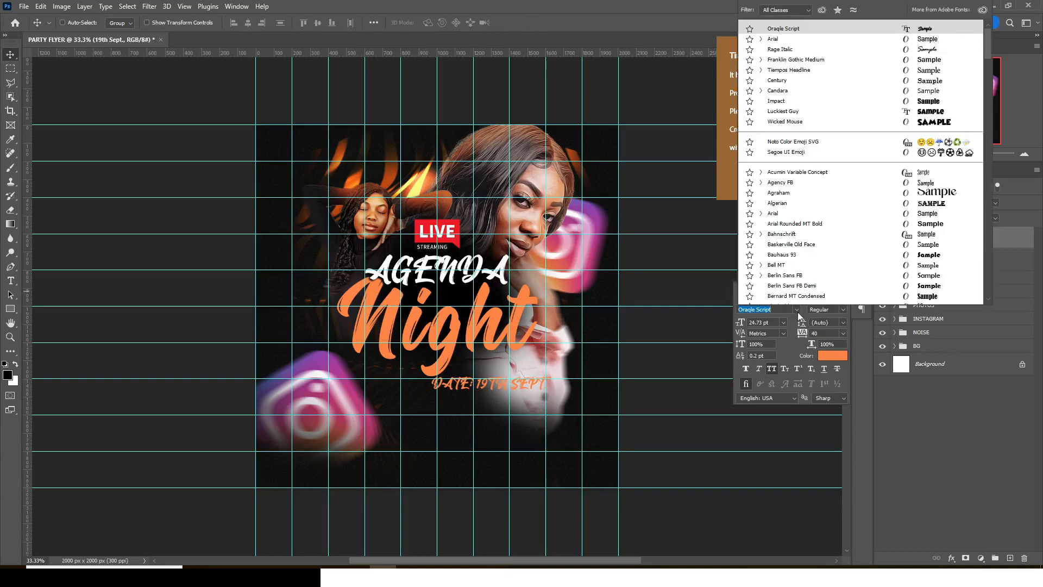
{"action": "left_click", "coordinate": [773, 39]}
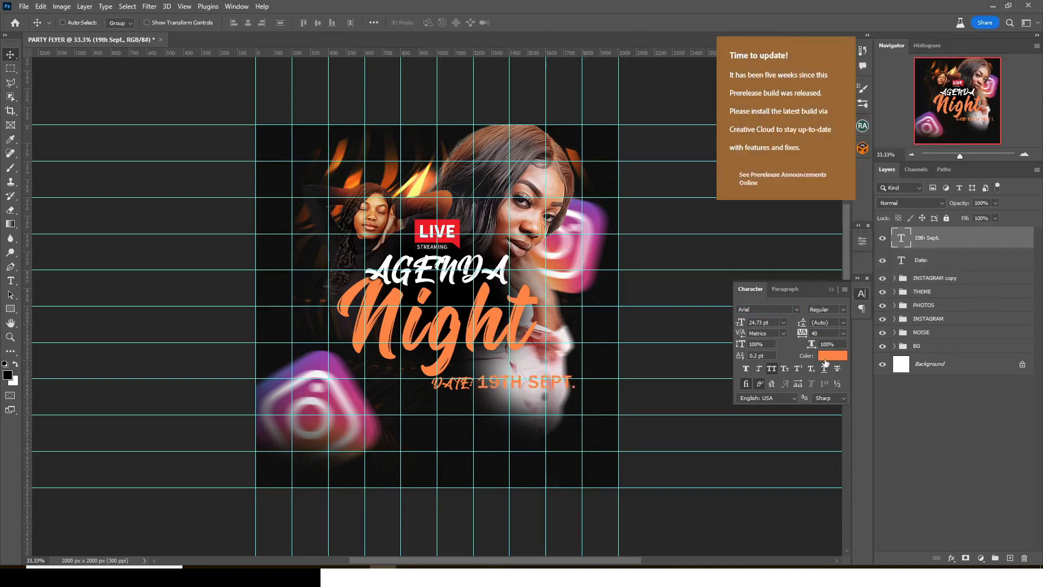
{"action": "left_click", "coordinate": [829, 355]}
{"action": "left_click", "coordinate": [969, 266]}
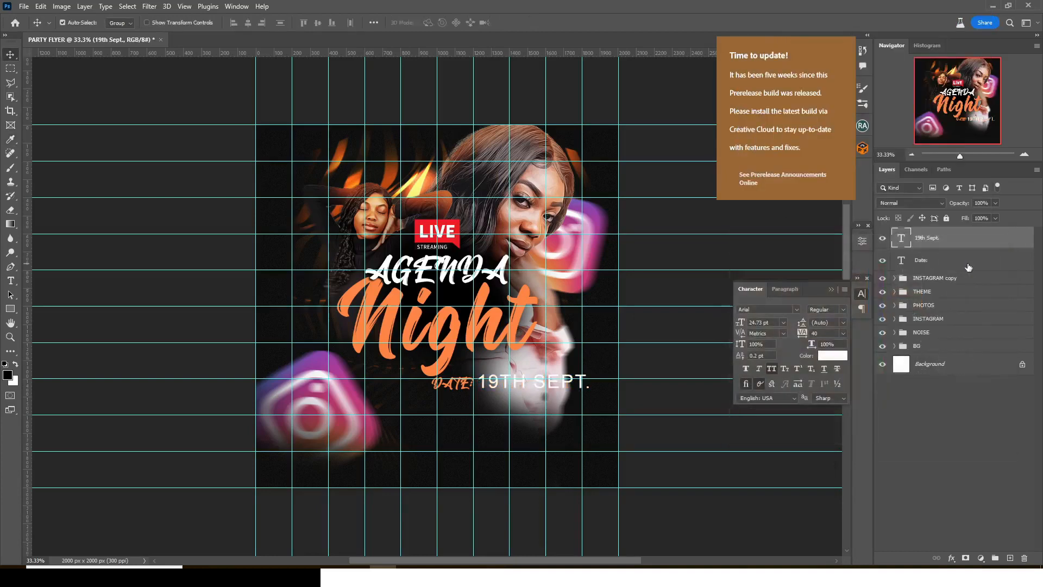
- Scale down the "19th Sept." text and turn off its All Caps style
{"action": "key", "text": "ctrl+t"}
{"action": "left_click_drag", "start_coordinate": [590, 396], "coordinate": [523, 379]}
{"action": "key", "text": "Return"}
{"action": "left_click", "coordinate": [771, 369]}
- Turn off All Caps for the Date label and move "19th Sept." close beside it
{"action": "left_click", "coordinate": [923, 260]}
{"action": "left_click", "coordinate": [932, 262]}
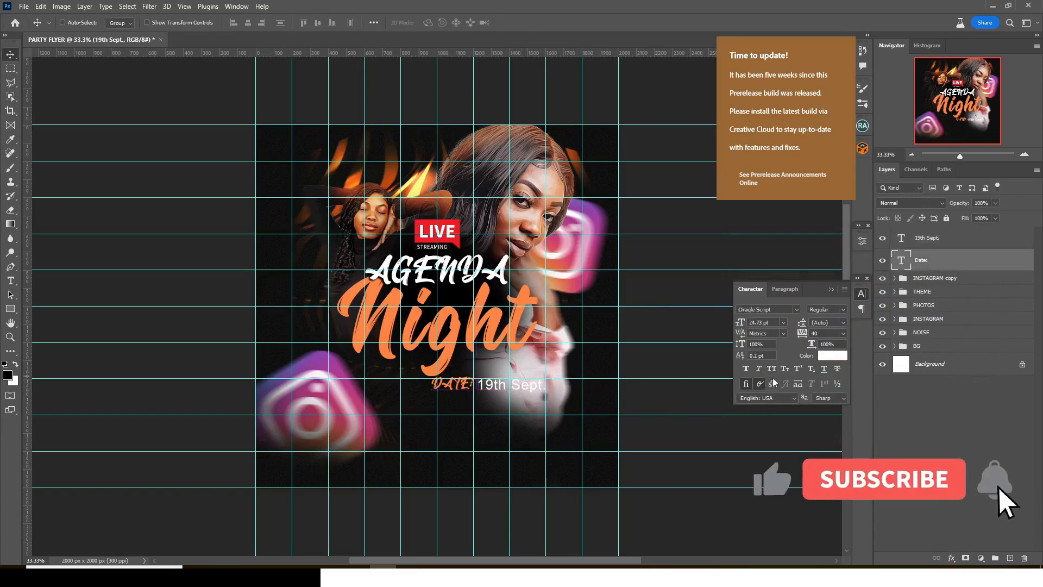
{"action": "left_click_drag", "start_coordinate": [529, 388], "coordinate": [516, 388]}
{"action": "left_click", "coordinate": [932, 248]}
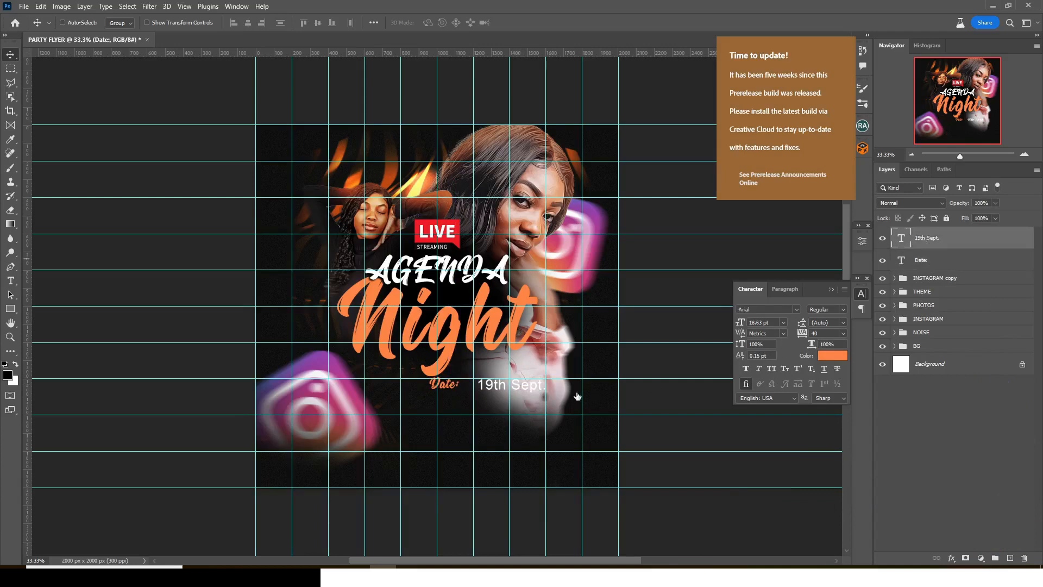
{"action": "left_click_drag", "start_coordinate": [533, 384], "coordinate": [517, 384]}
- Group the Date label and its value as "1", then duplicate the group directly below the original line
{"action": "left_click", "coordinate": [920, 260], "text": "shift"}
{"action": "key", "text": "ctrl+g"}
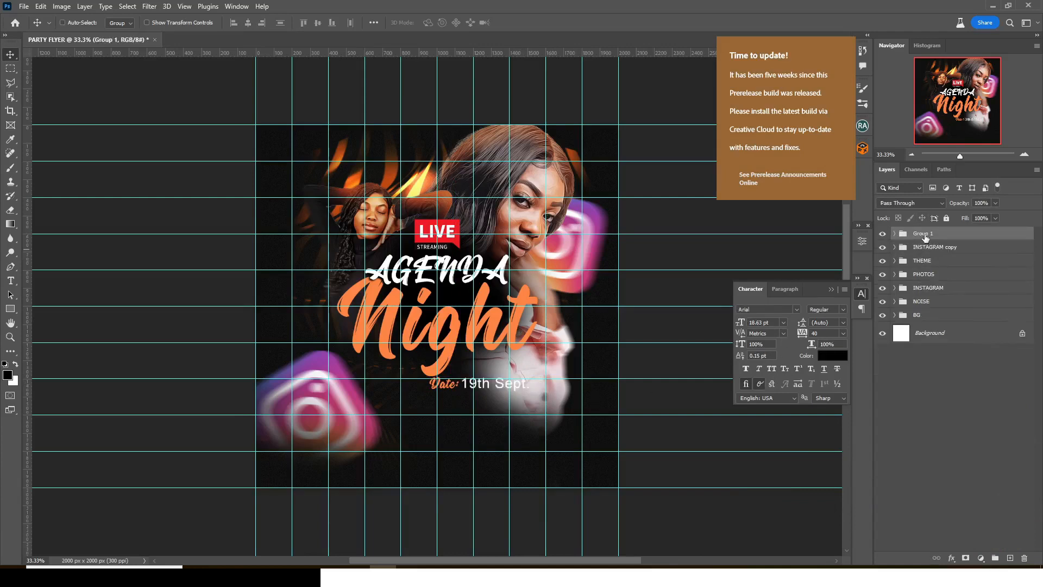
{"action": "key", "text": "Return"}
{"action": "key", "text": "ctrl+j"}
{"action": "left_click_drag", "start_coordinate": [456, 394], "coordinate": [457, 408]}
- Rename the duplicated group "Time:" and the original group "date"
{"action": "key", "text": "alt+Tab"}
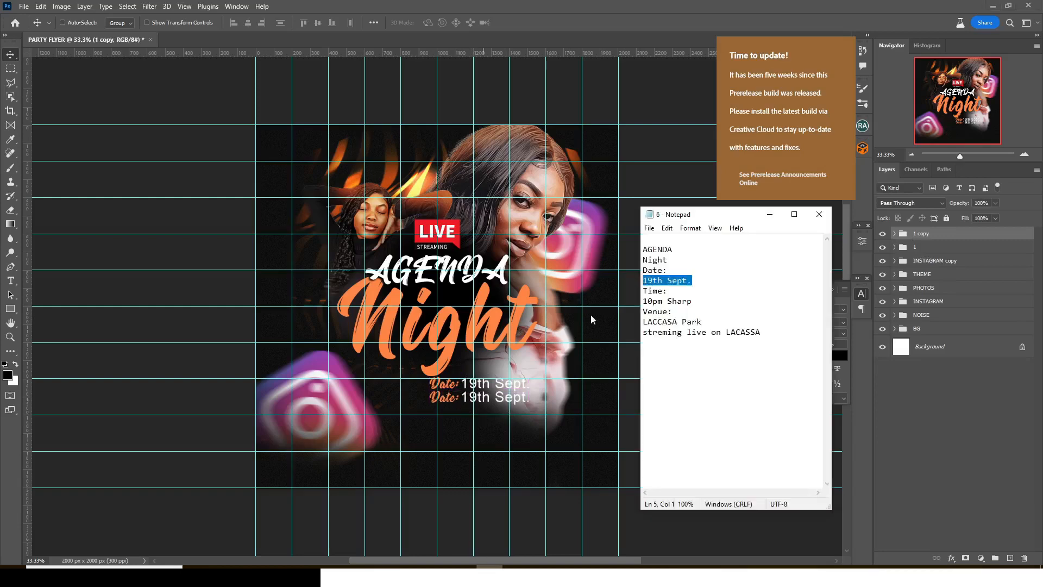
{"action": "double_click", "coordinate": [922, 234]}
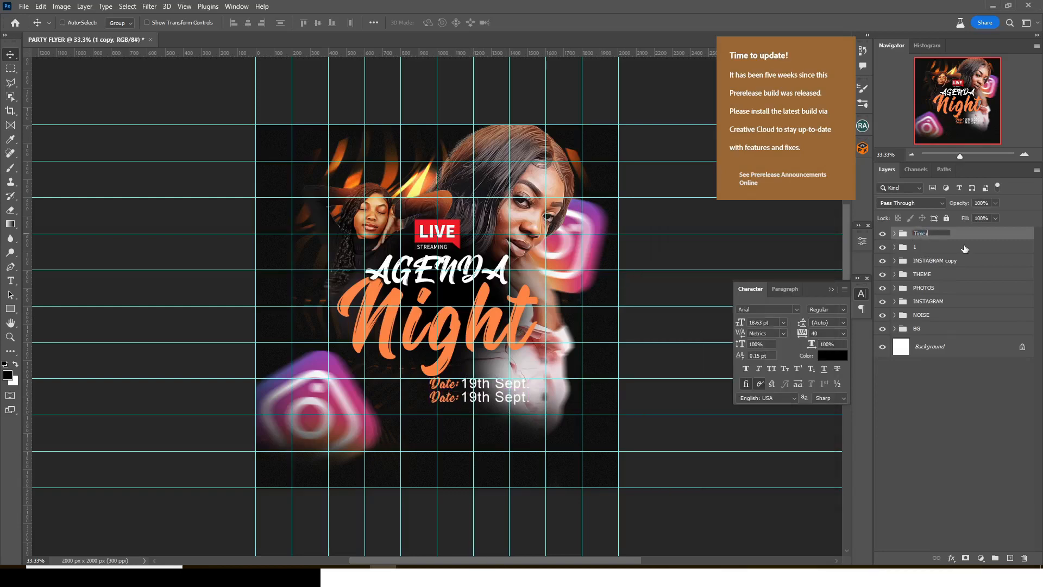
{"action": "key", "text": "Tab"}
{"action": "type", "text": "da"}
- Change the label text inside the Time group to "Time:"
{"action": "left_click", "coordinate": [895, 234]}
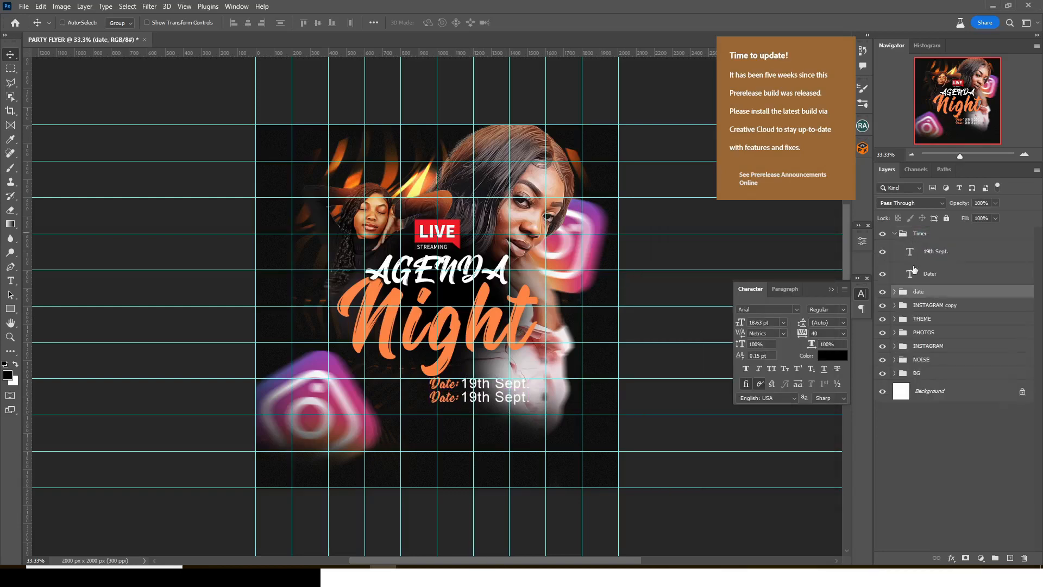
{"action": "double_click", "coordinate": [910, 274]}
{"action": "type", "text": "Time:"}
{"action": "left_click", "coordinate": [609, 541]}
{"action": "key", "text": "v"}
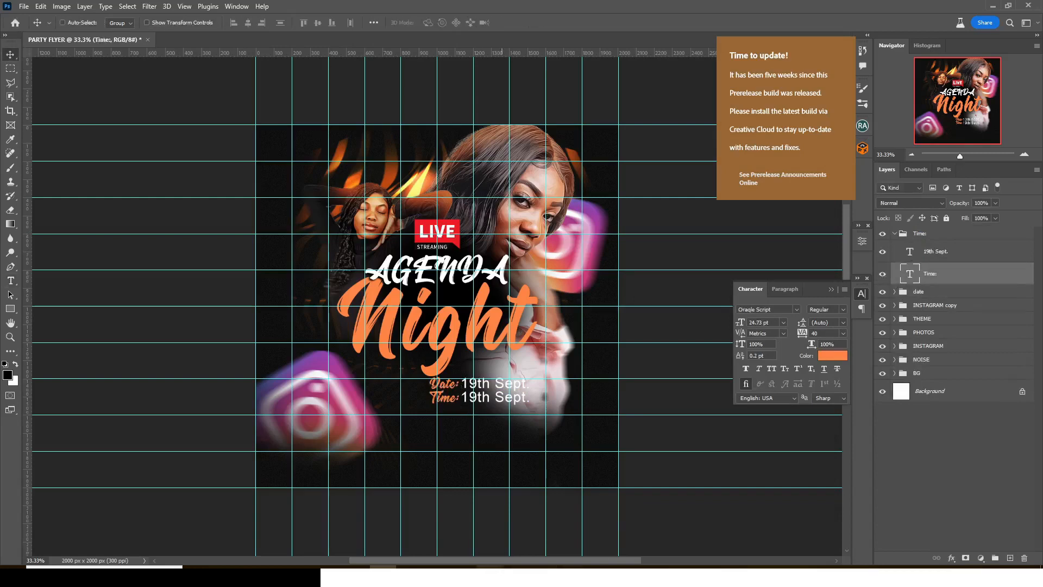
- Copy "10pm Sharp" from Notepad and replace the value text in the Time group with it
{"action": "key", "text": "alt+Tab"}
{"action": "triple_click", "coordinate": [673, 301]}
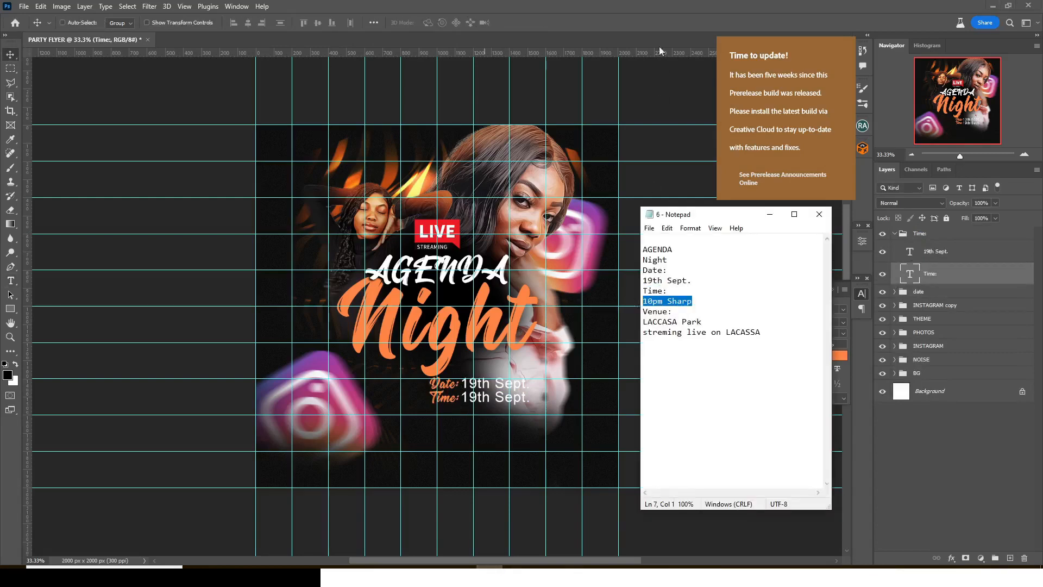
{"action": "key", "text": "ctrl+c"}
{"action": "key", "text": "alt+Tab"}
{"action": "double_click", "coordinate": [910, 252]}
{"action": "right_click", "coordinate": [481, 399]}
{"action": "left_click", "coordinate": [522, 240]}
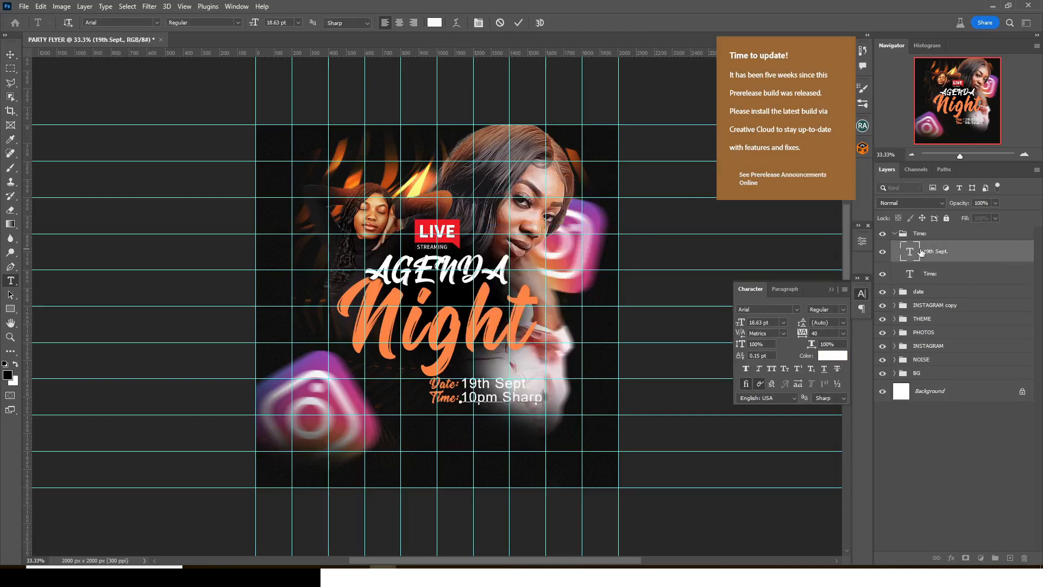
- Duplicate the Time group and move the copy down, leaving a gap below the time line
{"action": "left_click", "coordinate": [928, 234]}
{"action": "key", "text": "ctrl+j"}
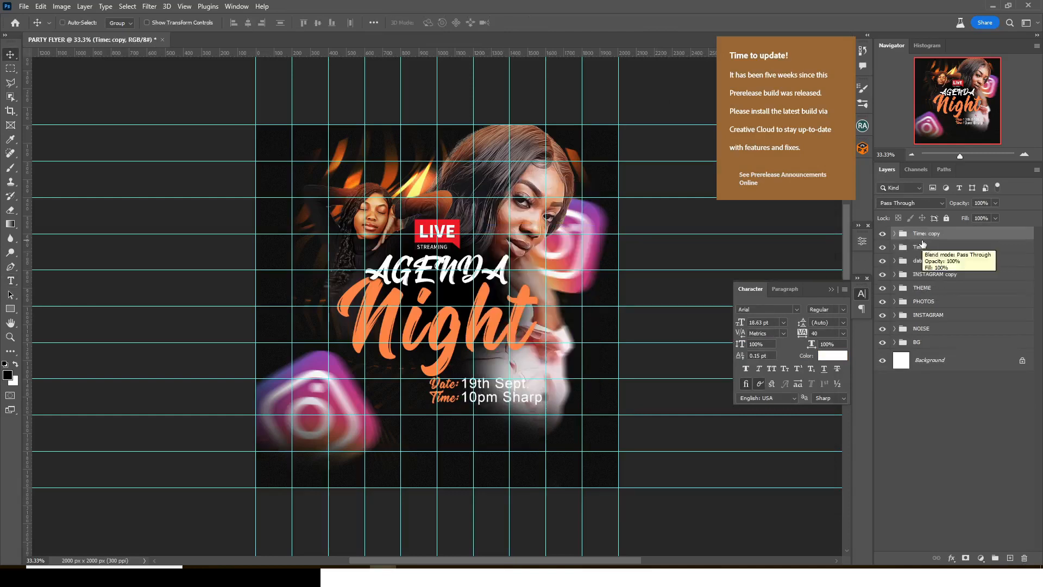
{"action": "left_click_drag", "start_coordinate": [486, 413], "coordinate": [487, 445]}
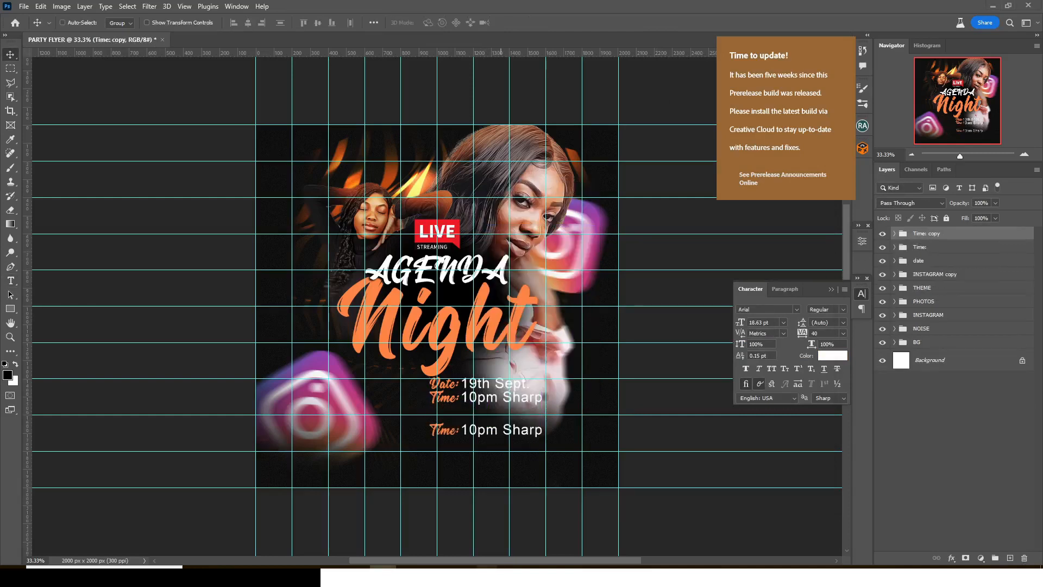
- Rename the copied Time group "Venue:" and change its label text to "Venue:"
{"action": "key", "text": "alt+Tab"}
{"action": "double_click", "coordinate": [921, 235]}
{"action": "key", "text": "Return"}
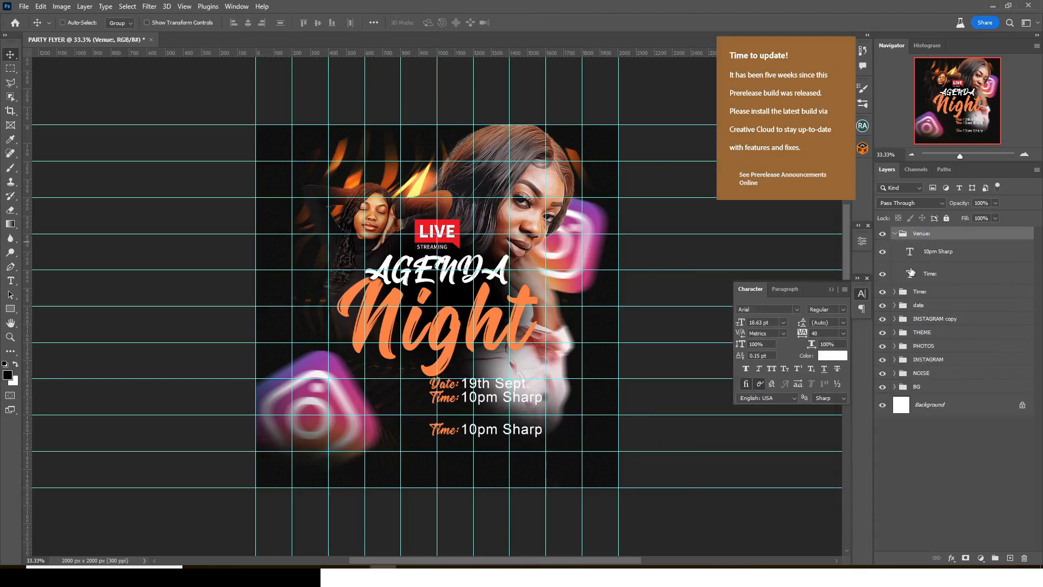
{"action": "double_click", "coordinate": [911, 272]}
{"action": "type", "text": "Venue:"}
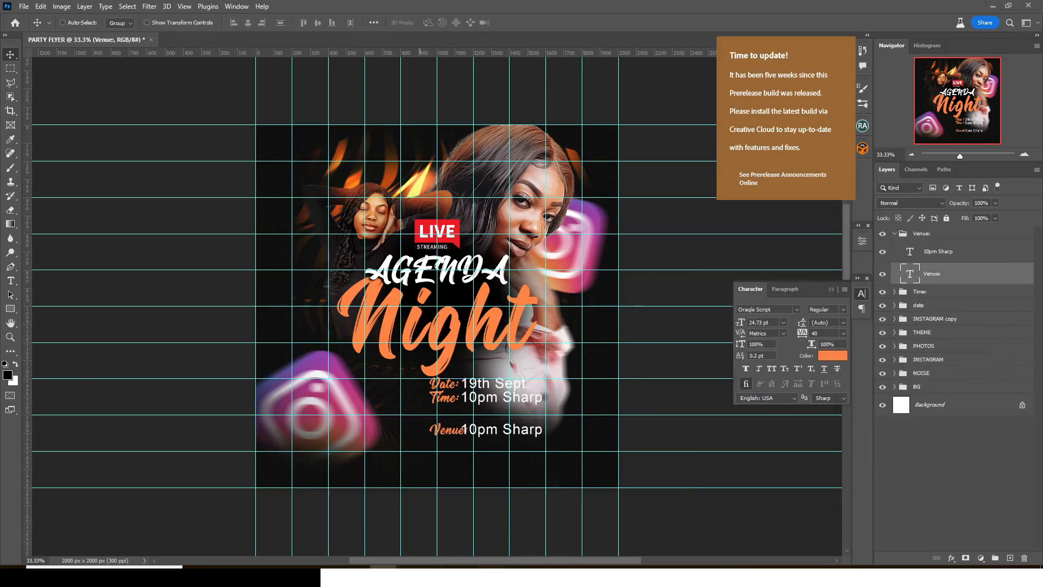
- Replace the Venue group's value with "LACCASA Park" from Notepad and move it clear of the label
{"action": "key", "text": "alt+Tab"}
{"action": "left_click_drag", "start_coordinate": [702, 322], "coordinate": [642, 323]}
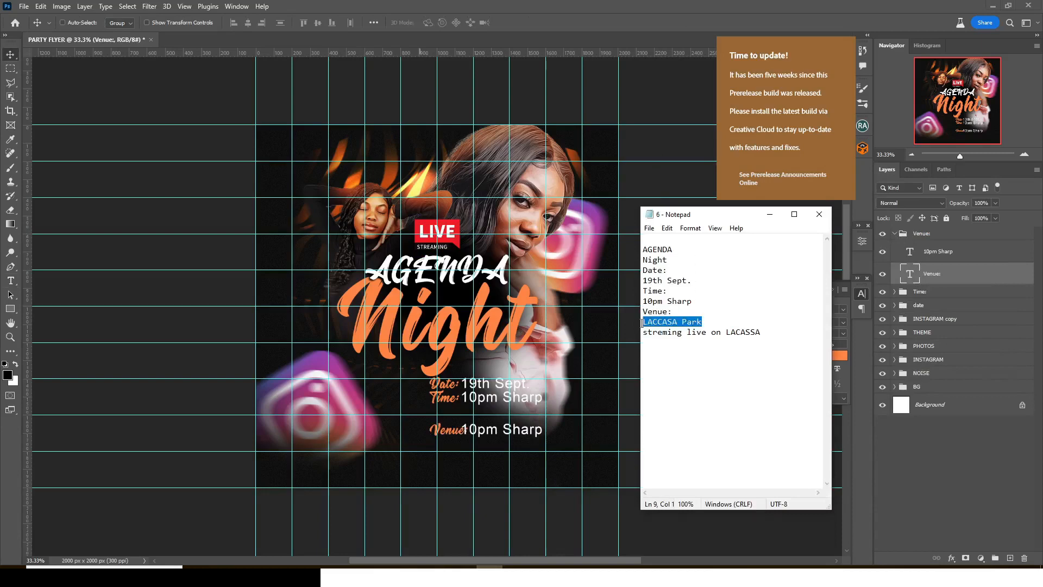
{"action": "key", "text": "ctrl+c"}
{"action": "key", "text": "alt+Tab"}
{"action": "key", "text": "ctrl+v"}
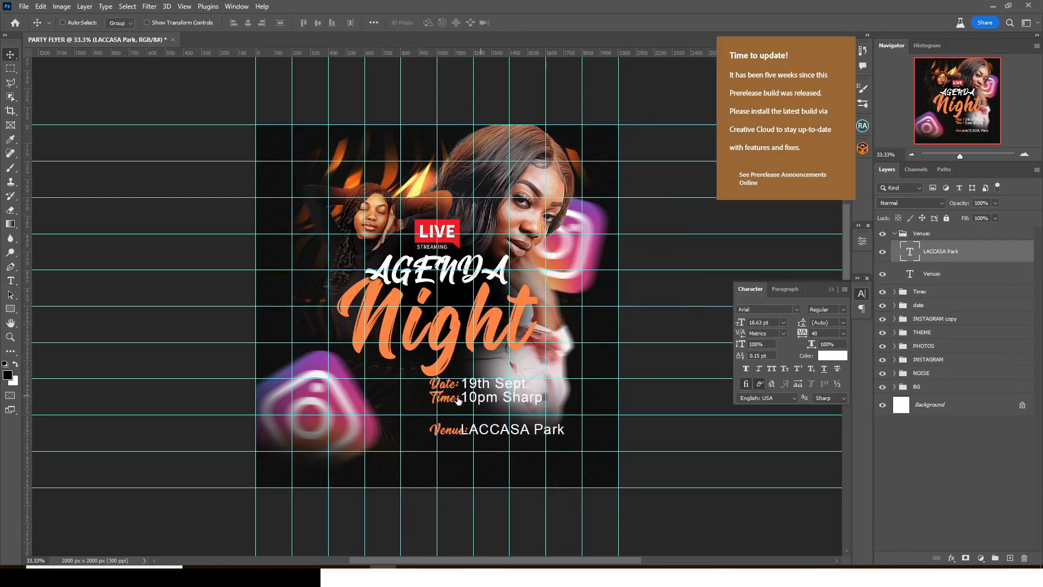
{"action": "left_click_drag", "start_coordinate": [549, 434], "coordinate": [559, 434]}
{"action": "left_click", "coordinate": [894, 233]}
- Distribute the Venue, Time and date groups vertically with even spacing, and hide the guides
{"action": "left_click", "coordinate": [894, 247]}
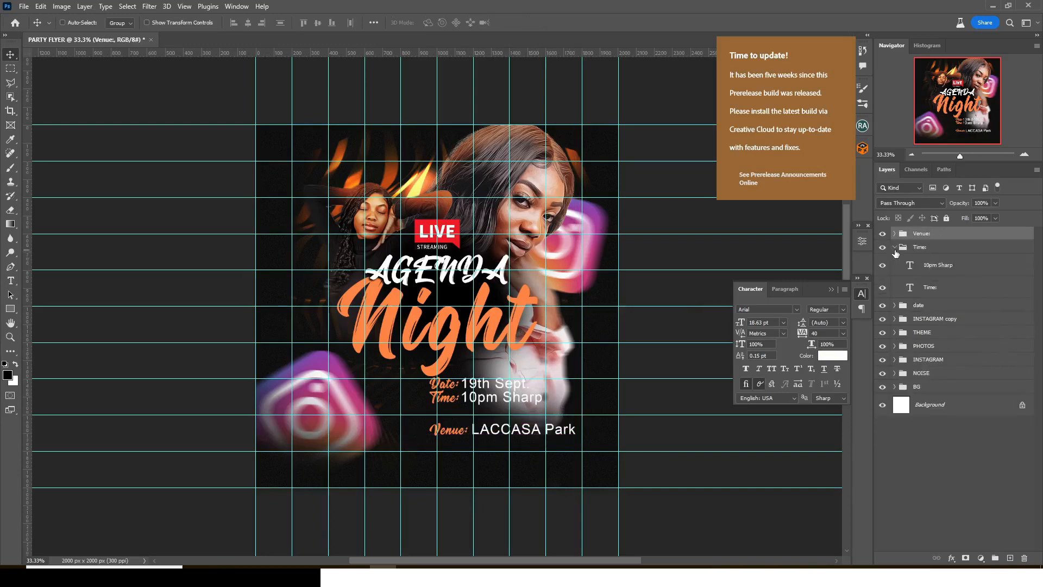
{"action": "left_click", "coordinate": [894, 247]}
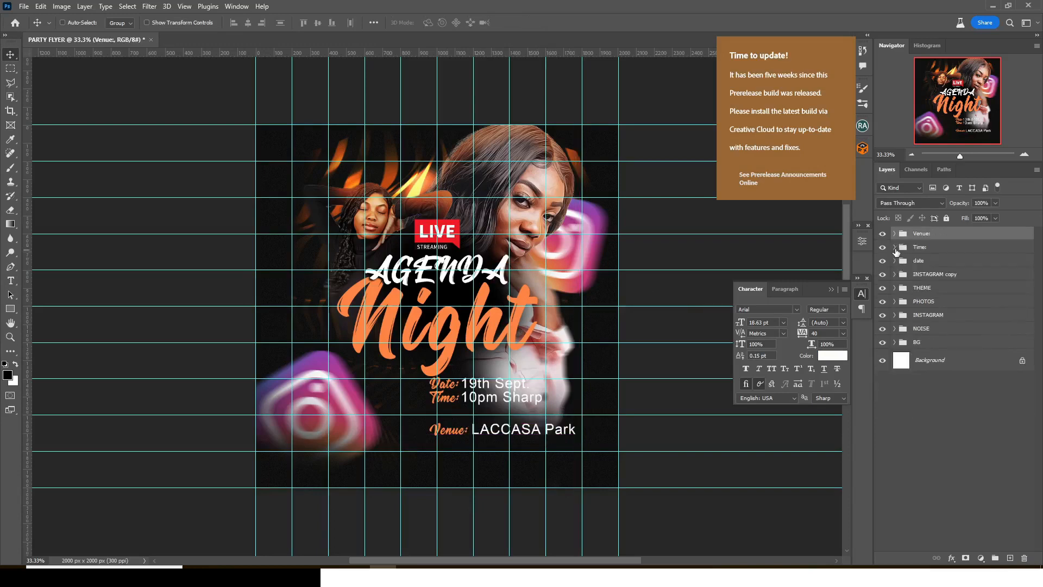
{"action": "left_click", "coordinate": [923, 247], "text": "shift"}
{"action": "left_click", "coordinate": [924, 260], "text": "shift"}
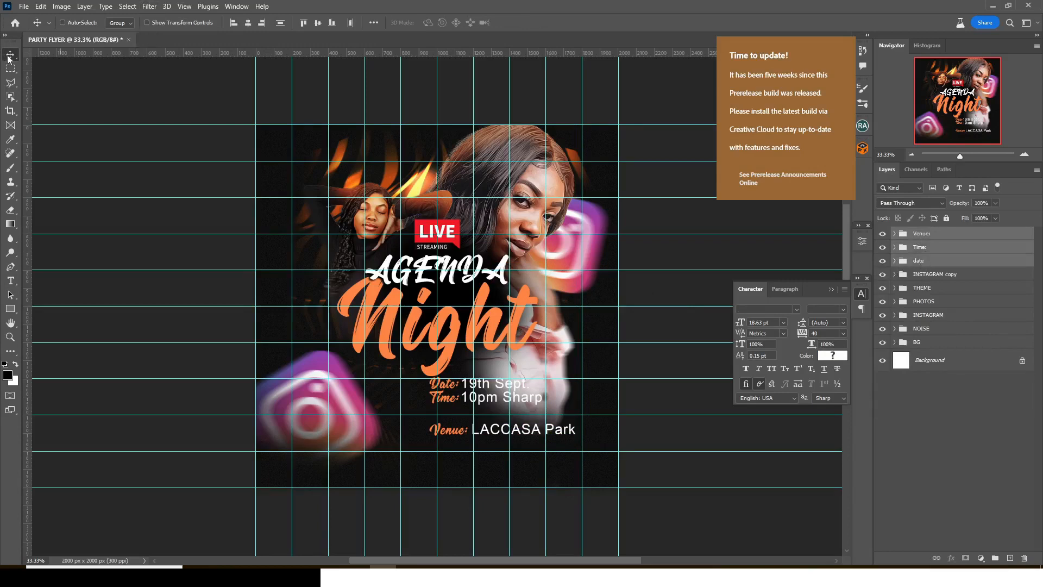
{"action": "left_click", "coordinate": [280, 24]}
{"action": "key", "text": "ctrl+semicolon"}
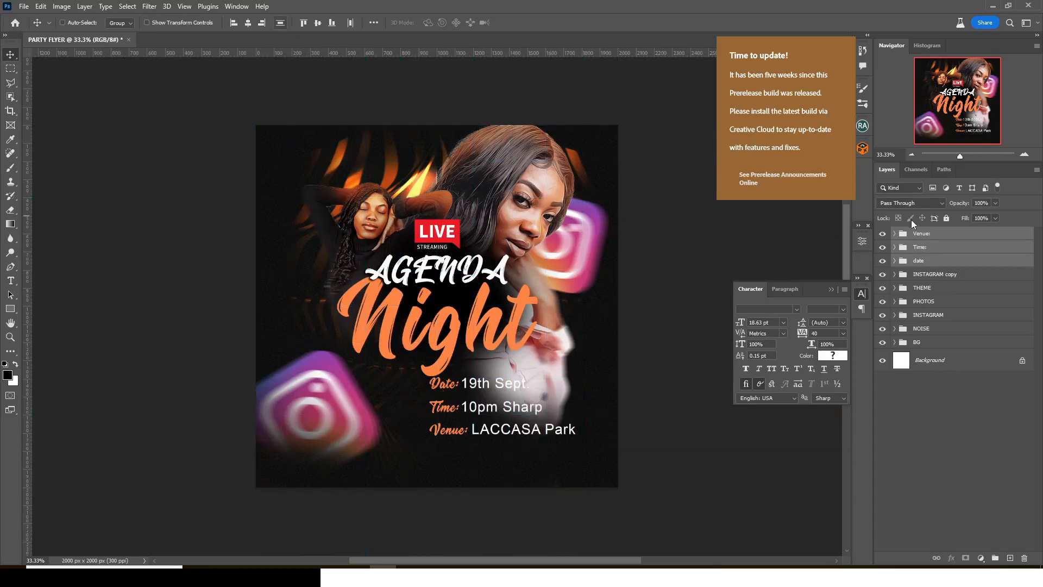
- Nudge the Venue, Time and date groups down slightly below the title, and combine them into a group named DETAILS
{"action": "key", "text": "shift+Down"}
{"action": "key", "text": "shift+Down"}
{"action": "key", "text": "shift+Down"}
{"action": "key", "text": "shift+Down"}
{"action": "key", "text": "shift+Down"}
{"action": "key", "text": "shift+Down"}
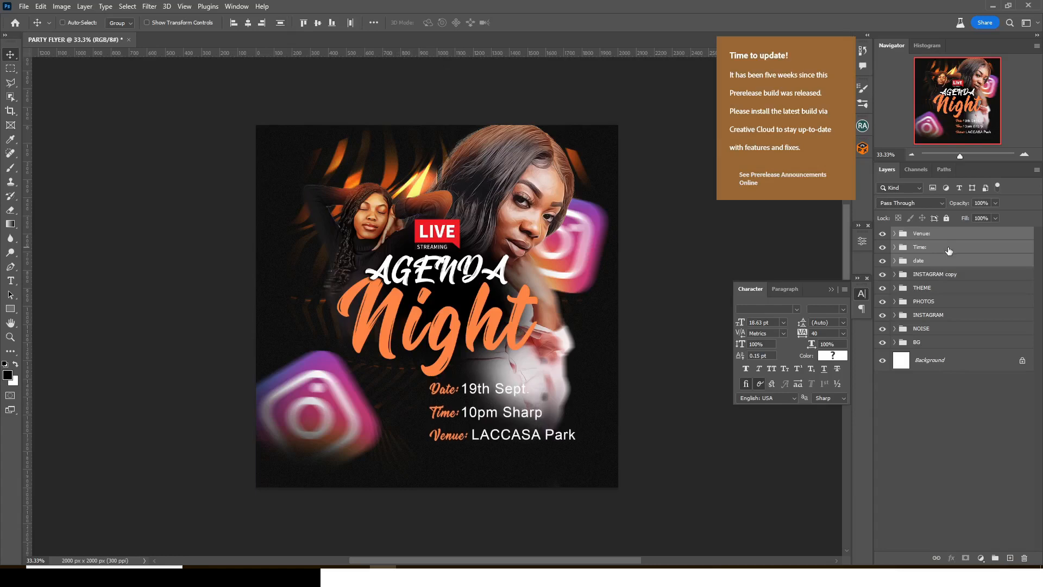
{"action": "key", "text": "ctrl+g"}
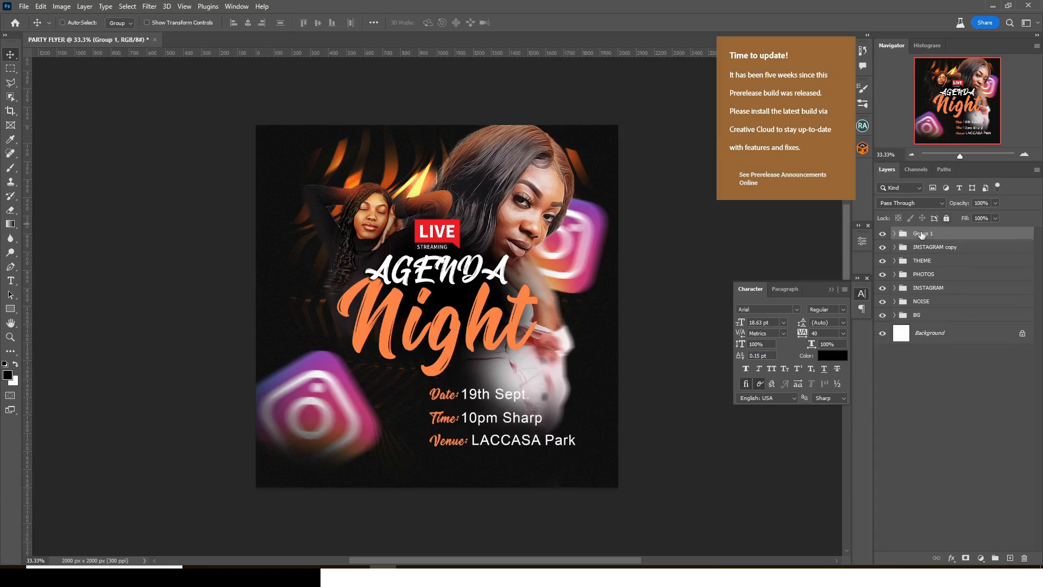
{"action": "type", "text": "DETAILS"}
{"action": "key", "text": "Return"}
- Rotate the DETAILS, THEME and PHOTOS groups together by about -10 degrees and shift them slightly down on the canvas
{"action": "left_click", "coordinate": [925, 261], "text": "ctrl"}
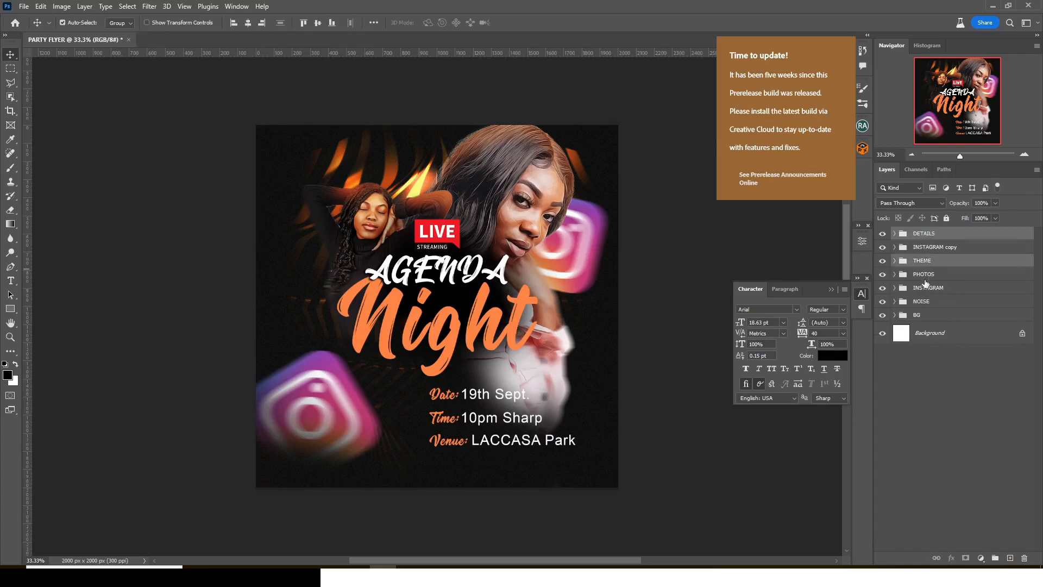
{"action": "left_click", "coordinate": [960, 274], "text": "ctrl"}
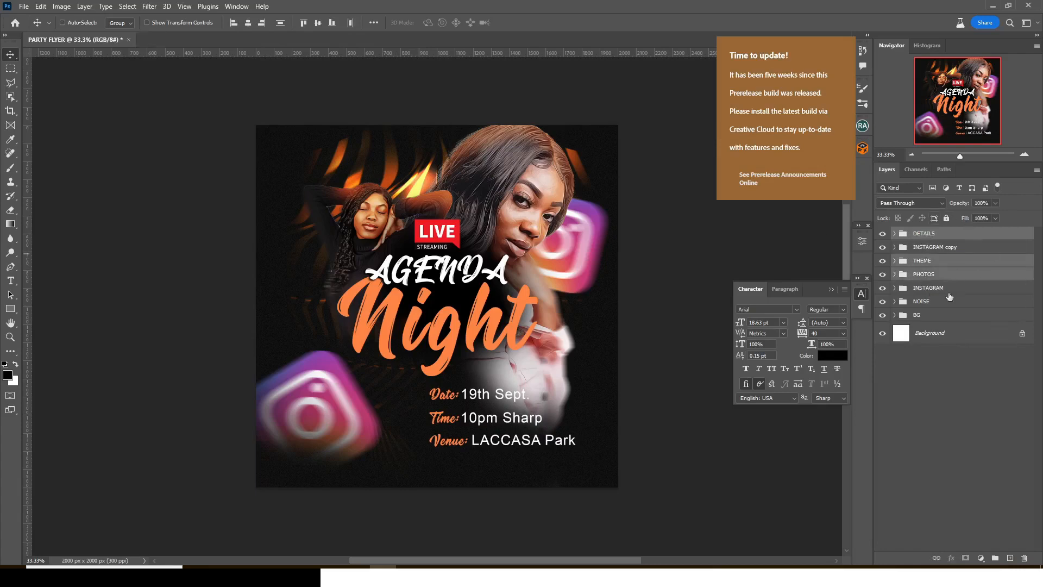
{"action": "key", "text": "ctrl+t"}
{"action": "left_click_drag", "start_coordinate": [625, 122], "coordinate": [595, 86]}
{"action": "left_click_drag", "start_coordinate": [502, 234], "coordinate": [495, 249]}
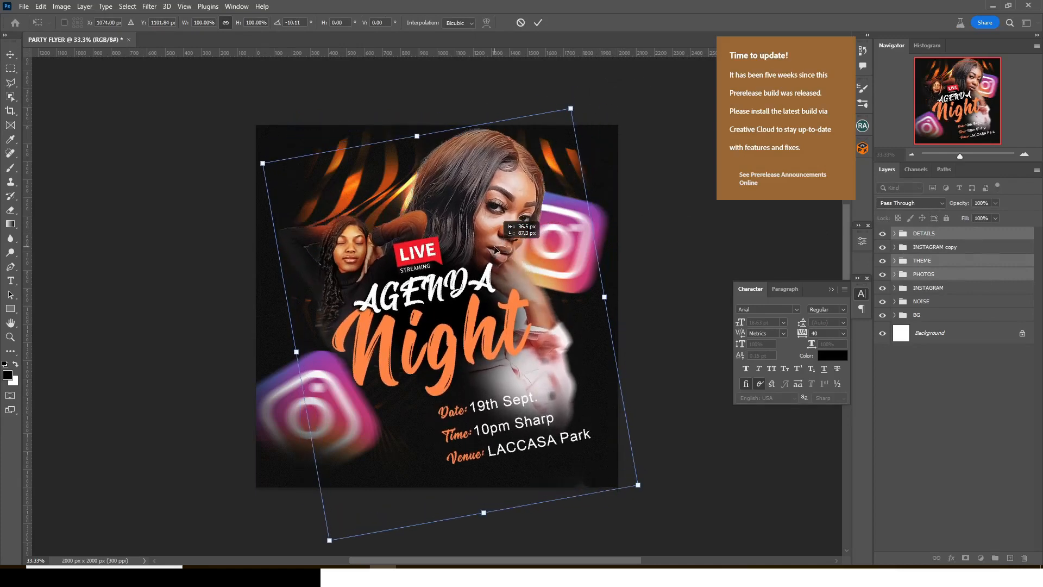
{"action": "key", "text": "Escape"}
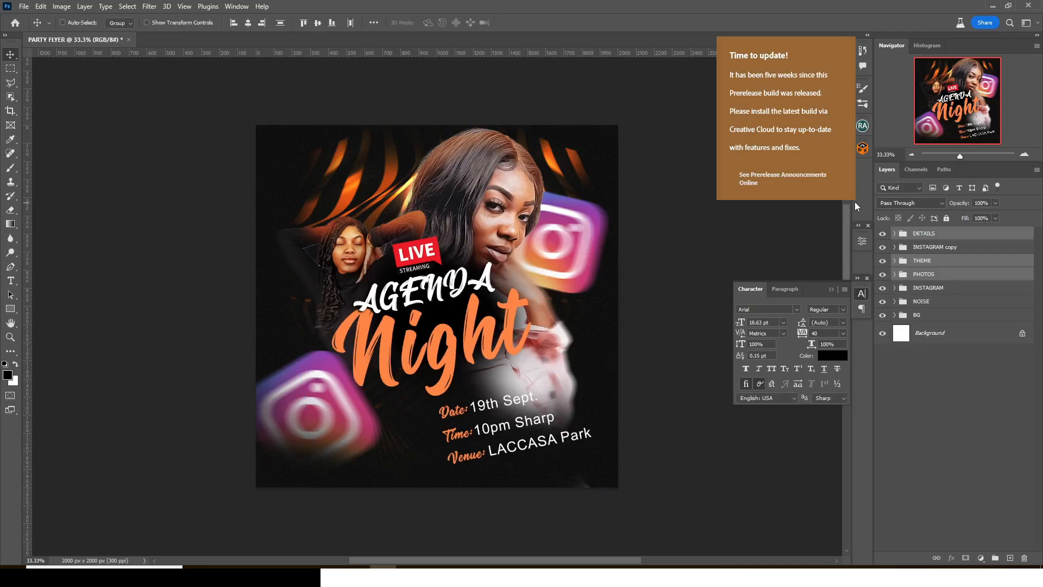
- Duplicate the upper background pattern layer in the BG group and move the copy above Color Fill 1
{"action": "left_click", "coordinate": [895, 302]}
{"action": "left_click", "coordinate": [894, 315]}
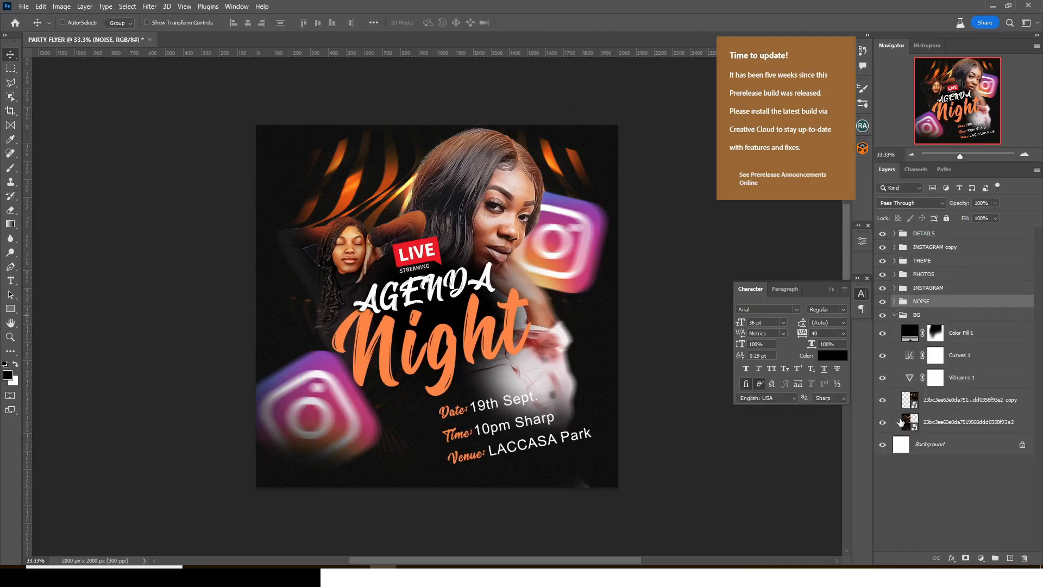
{"action": "left_click", "coordinate": [932, 402]}
{"action": "key", "text": "ctrl+j"}
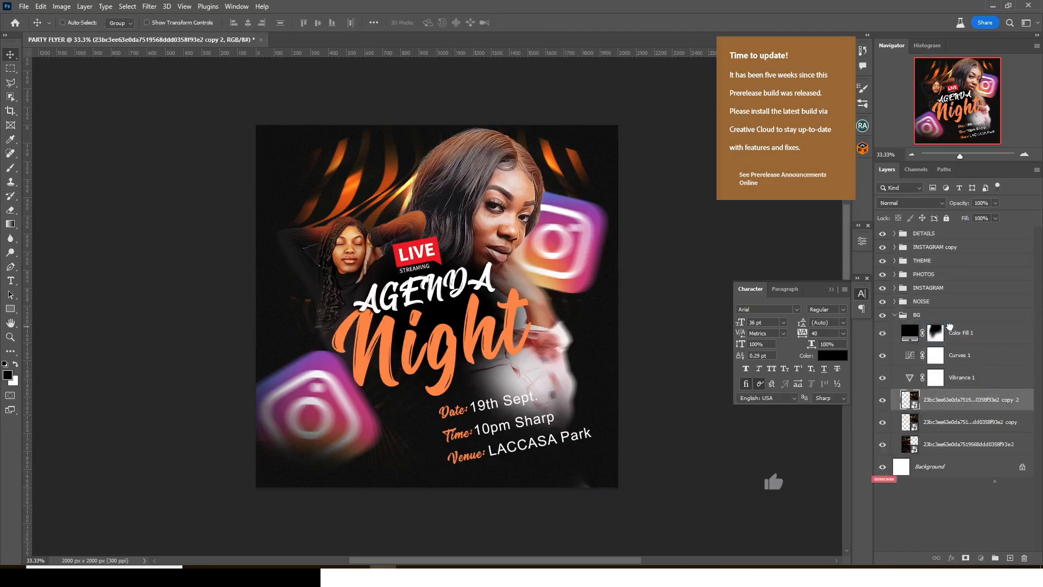
{"action": "left_click_drag", "start_coordinate": [950, 326], "coordinate": [950, 325]}
- Scale the copied pattern down to about 27% and place it in the flyer's lower-left area beneath "Night"
{"action": "key", "text": "ctrl+t"}
{"action": "left_click_drag", "start_coordinate": [624, 127], "coordinate": [559, 193]}
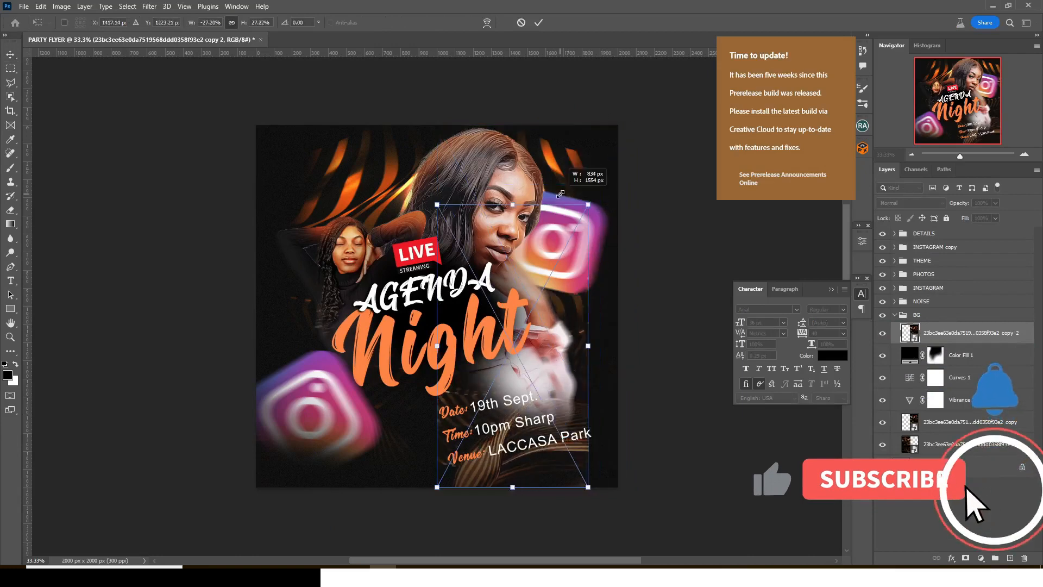
{"action": "left_click_drag", "start_coordinate": [545, 251], "coordinate": [407, 394]}
{"action": "key", "text": "Return"}
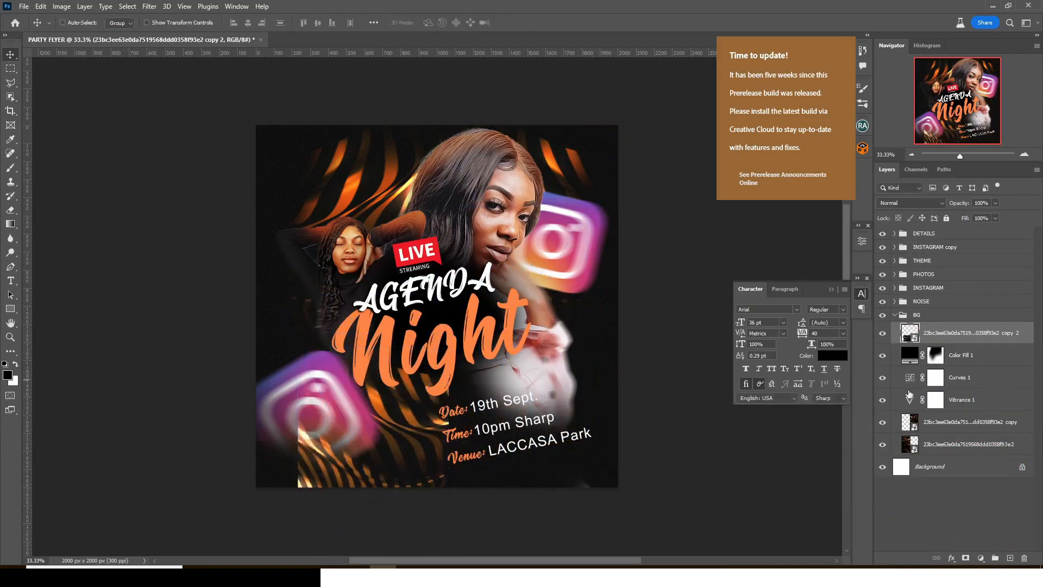
- Add a black mask to the copied pattern and paint with a 400 px brush to reveal it softly beneath "Night"
{"action": "left_click", "coordinate": [966, 560], "text": "alt"}
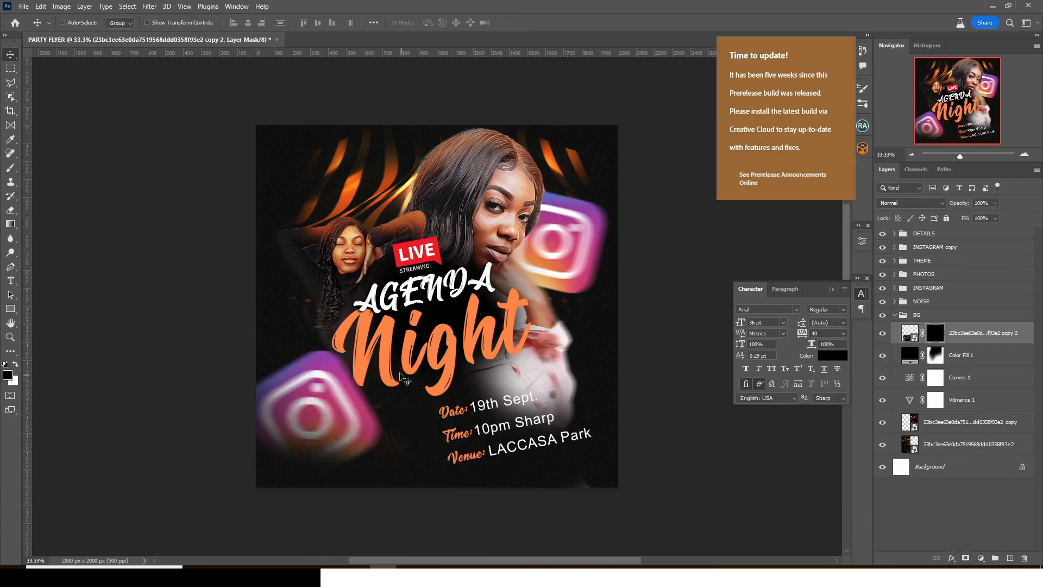
{"action": "key", "text": "b"}
{"action": "key", "text": "bracketleft"}
{"action": "key", "text": "bracketleft"}
{"action": "key", "text": "bracketleft"}
{"action": "key", "text": "bracketleft"}
{"action": "key", "text": "bracketleft"}
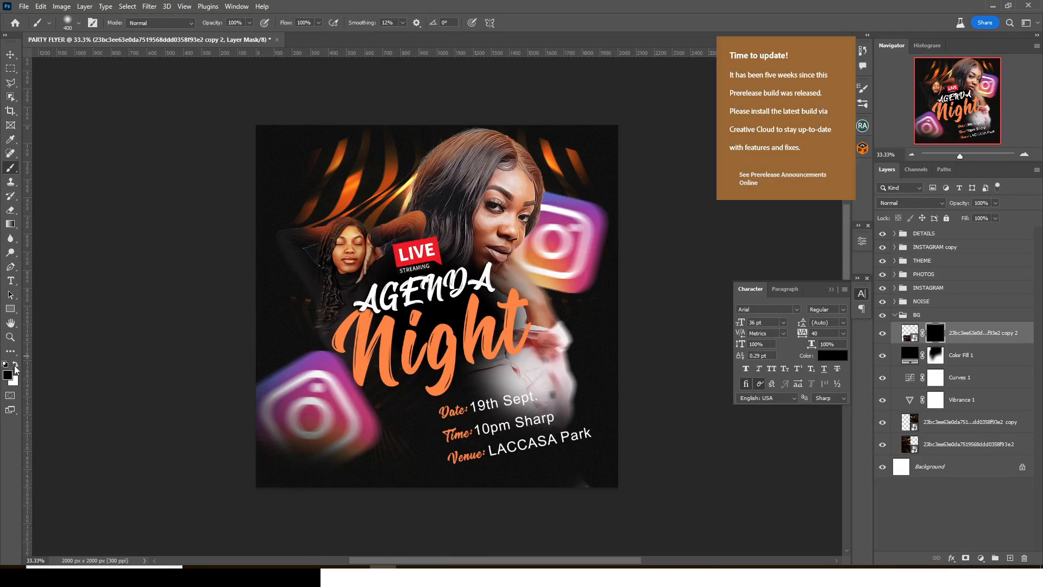
{"action": "left_click", "coordinate": [15, 364]}
{"action": "left_click_drag", "start_coordinate": [447, 426], "coordinate": [424, 443]}
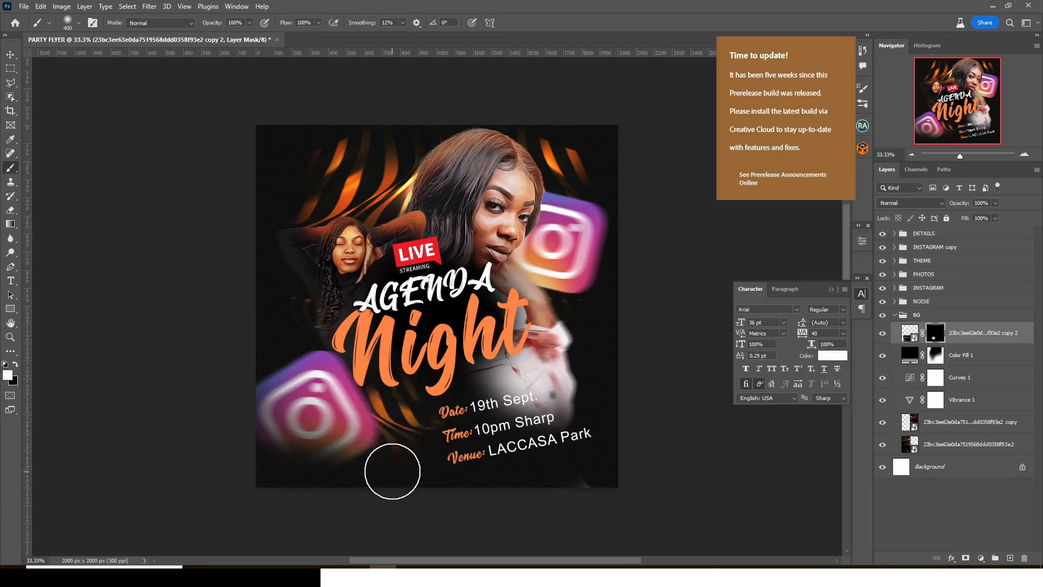
{"action": "left_click", "coordinate": [15, 364]}
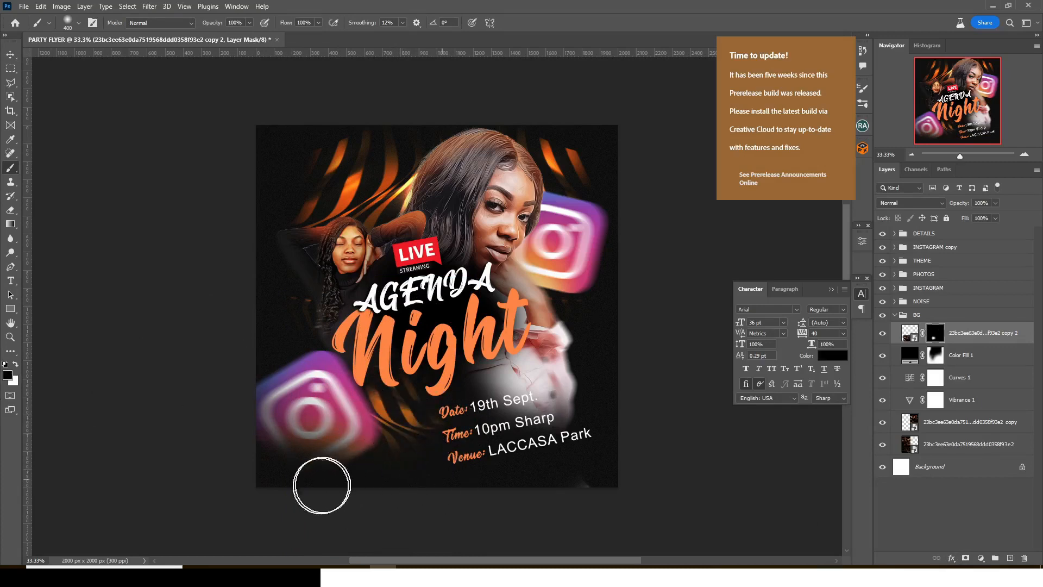
{"action": "mouse_move", "coordinate": [356, 440]}
{"action": "left_mouse_down"}
{"action": "mouse_move", "coordinate": [339, 432]}
{"action": "mouse_move", "coordinate": [383, 440]}
{"action": "left_mouse_up"}
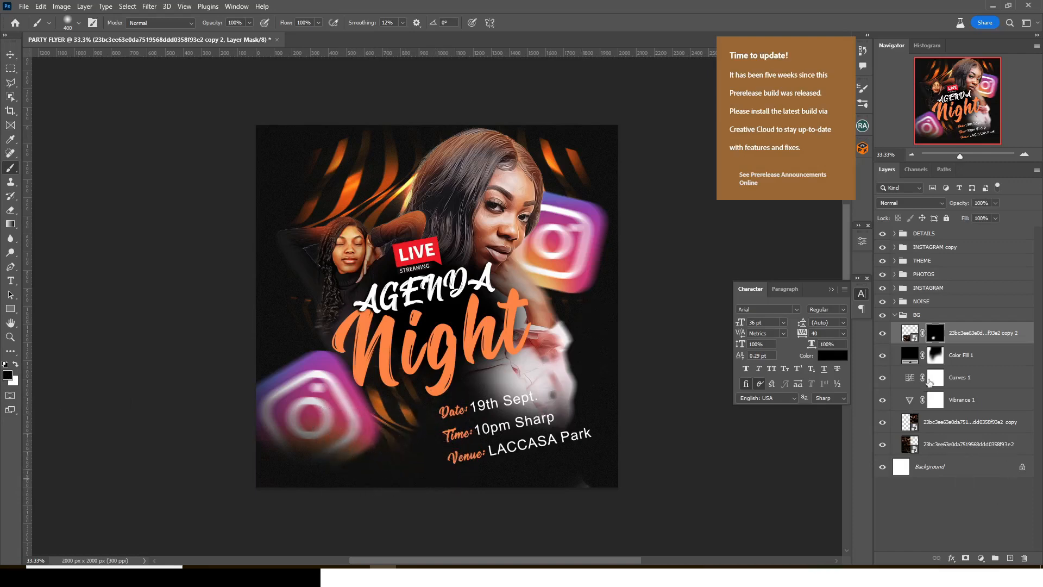
- Paint black on the Color Fill 1 mask to reveal more of the background pattern beside the larger woman
{"action": "left_click", "coordinate": [933, 356]}
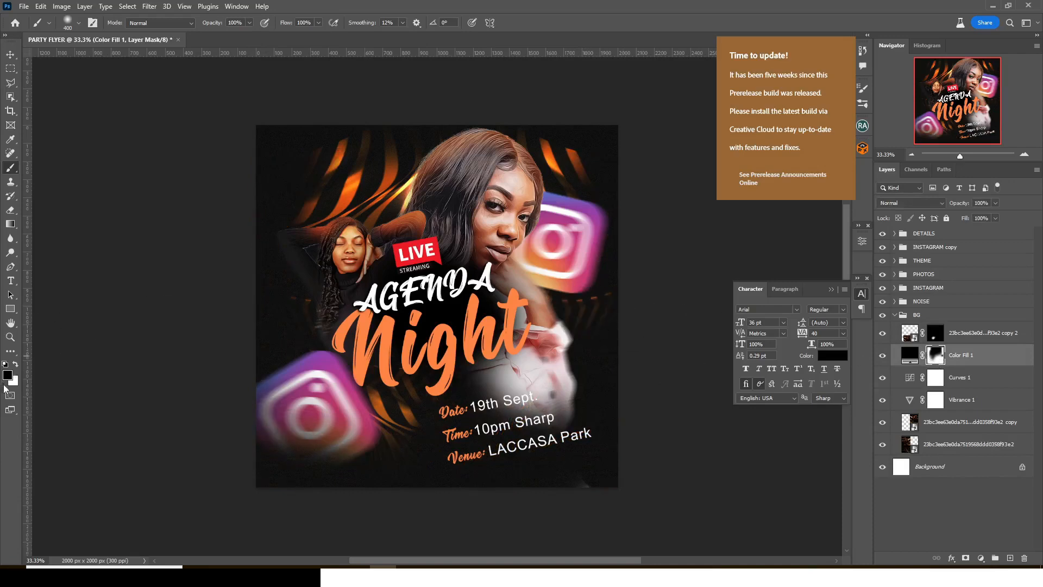
{"action": "key", "text": "x"}
{"action": "key", "text": "x"}
{"action": "left_click_drag", "start_coordinate": [572, 361], "coordinate": [556, 366]}
- Create a new layer above the BG group and paint one soft 1000 px spot in the orange sampled from "Night"
{"action": "left_click", "coordinate": [895, 316]}
{"action": "left_click", "coordinate": [917, 318]}
{"action": "left_click", "coordinate": [1011, 558]}
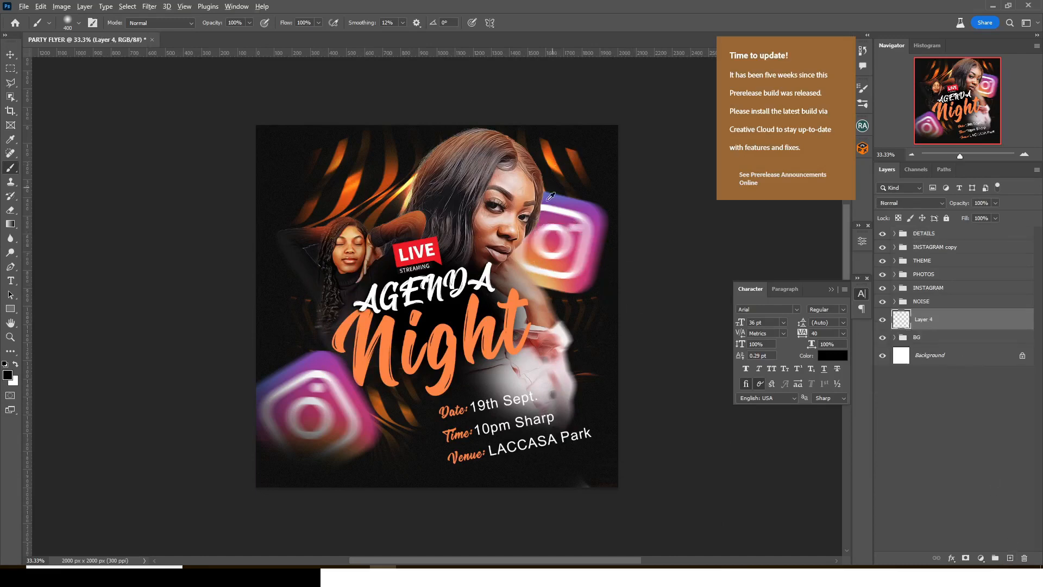
{"action": "left_click", "coordinate": [367, 322], "text": "alt"}
{"action": "key", "text": "bracketright"}
{"action": "key", "text": "bracketright"}
{"action": "key", "text": "bracketright"}
{"action": "key", "text": "bracketright"}
{"action": "key", "text": "bracketright"}
{"action": "key", "text": "bracketright"}
{"action": "left_click", "coordinate": [432, 307]}
{"action": "key", "text": "v"}
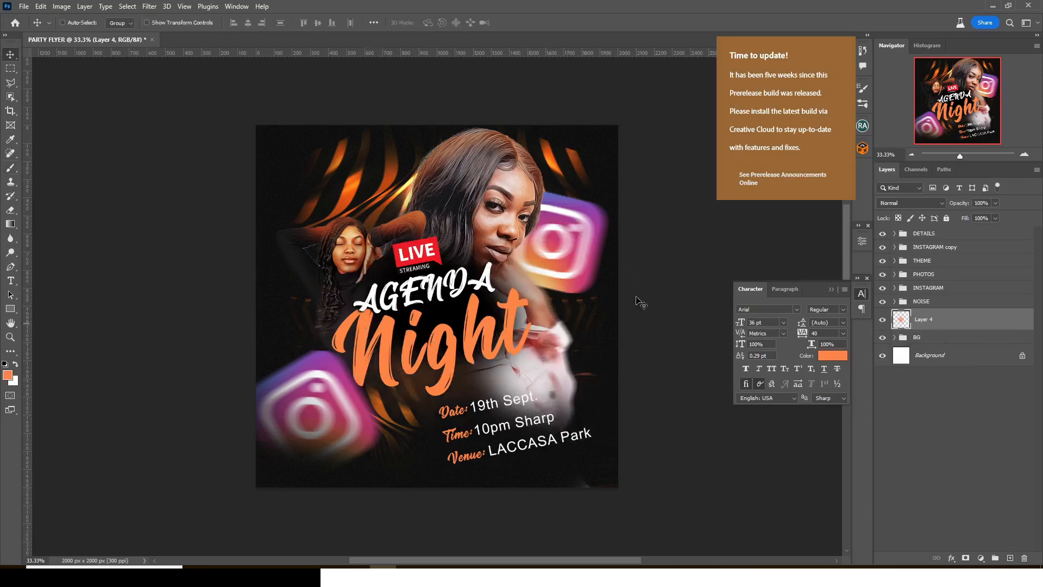
- Move the orange glow into the flyer's bottom-right corner and set its blend mode to Linear Light
{"action": "left_click_drag", "start_coordinate": [418, 345], "coordinate": [580, 493]}
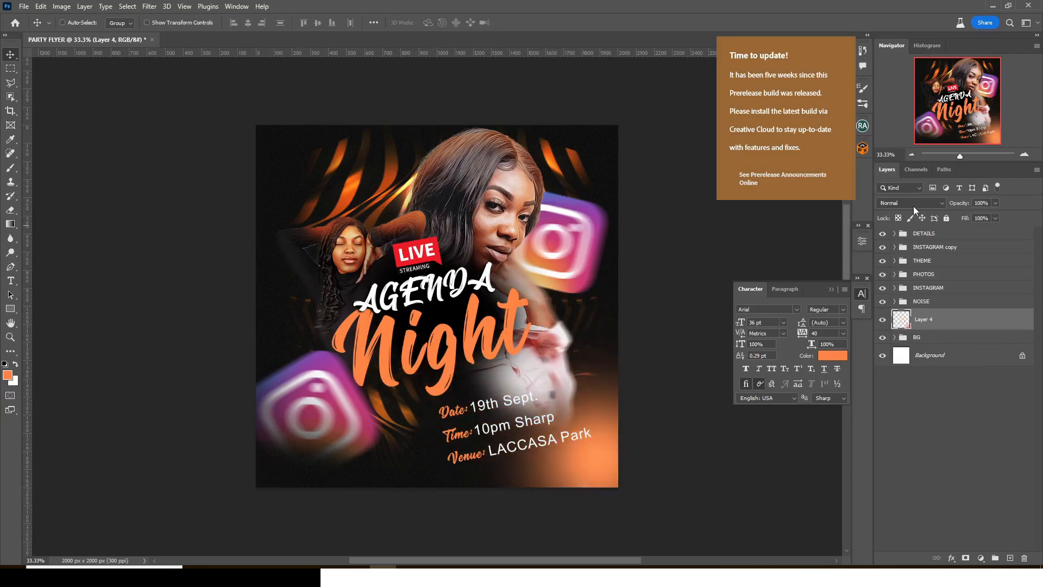
{"action": "left_click", "coordinate": [911, 202]}
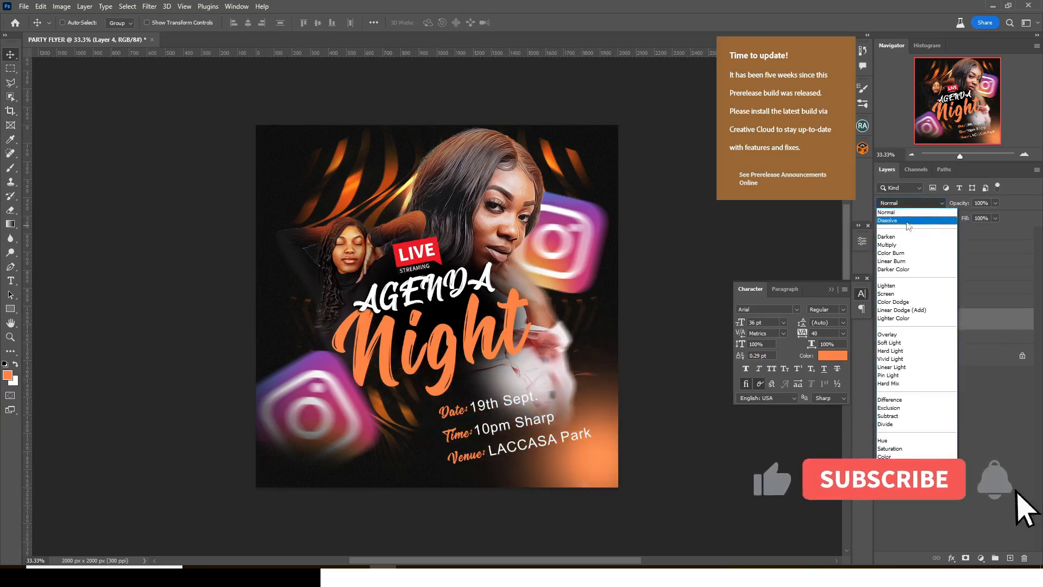
{"action": "left_click", "coordinate": [892, 366]}
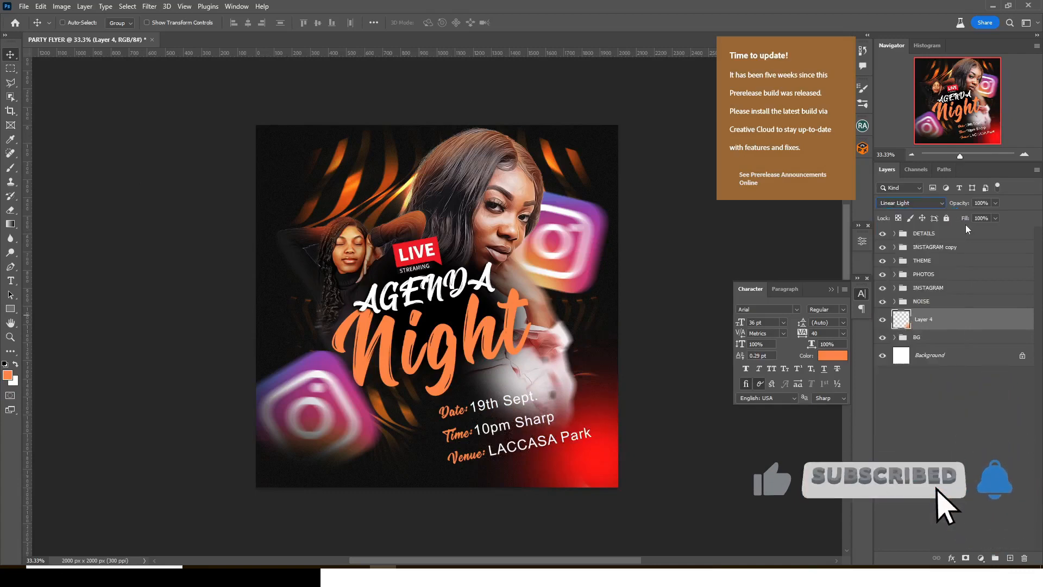
- Duplicate the glow layer and set the copy's blend mode to Screen
{"action": "key", "text": "ctrl+j"}
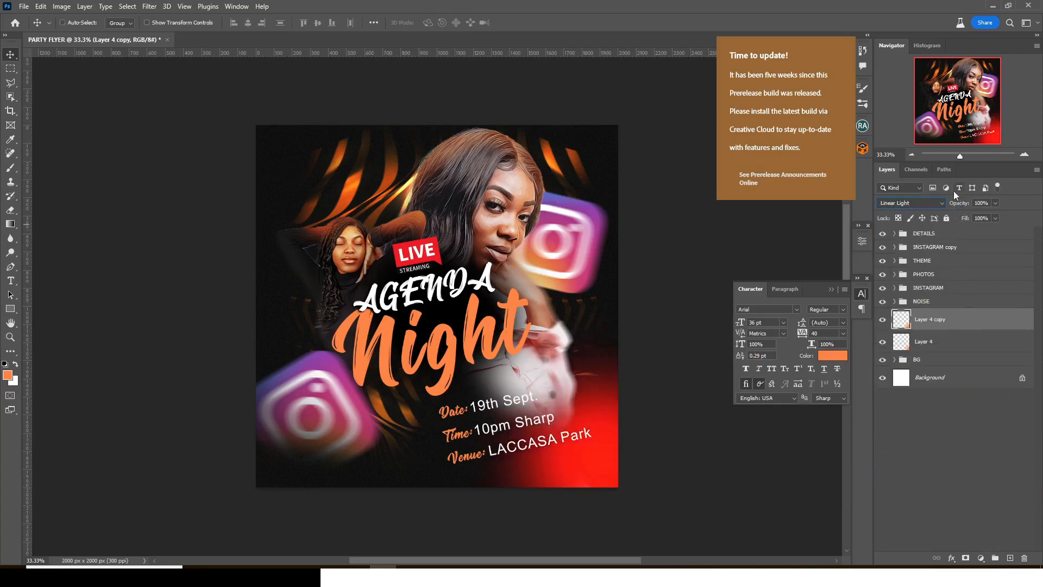
{"action": "left_click", "coordinate": [910, 202]}
{"action": "left_click", "coordinate": [913, 294]}
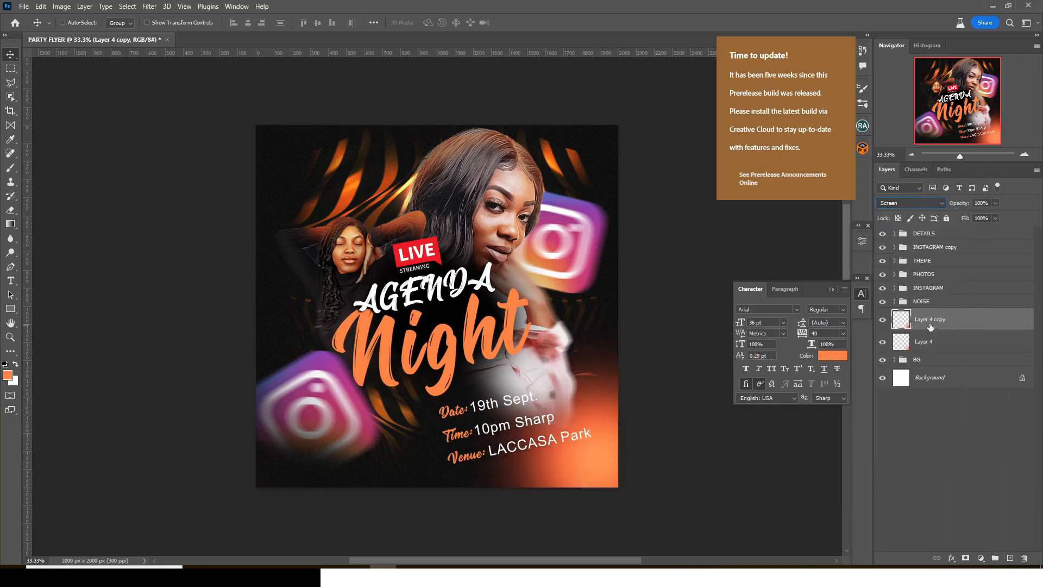
- Add a mask to the Screen glow copy and paint its outer edge black with a 500 px brush
{"action": "left_click", "coordinate": [966, 559]}
{"action": "key", "text": "b"}
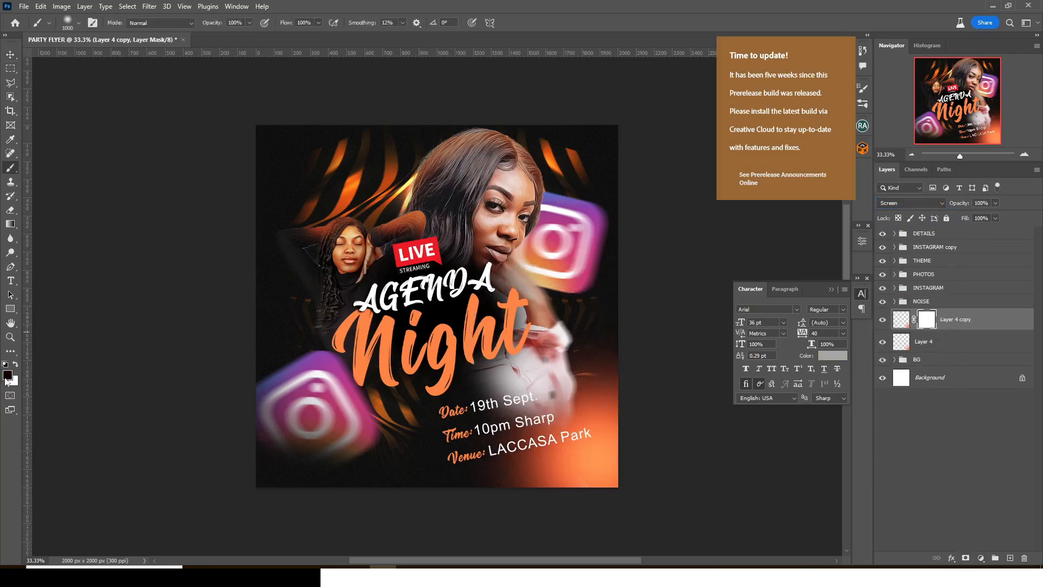
{"action": "key", "text": "bracketleft"}
{"action": "key", "text": "bracketleft"}
{"action": "key", "text": "bracketleft"}
{"action": "key", "text": "bracketleft"}
{"action": "key", "text": "bracketleft"}
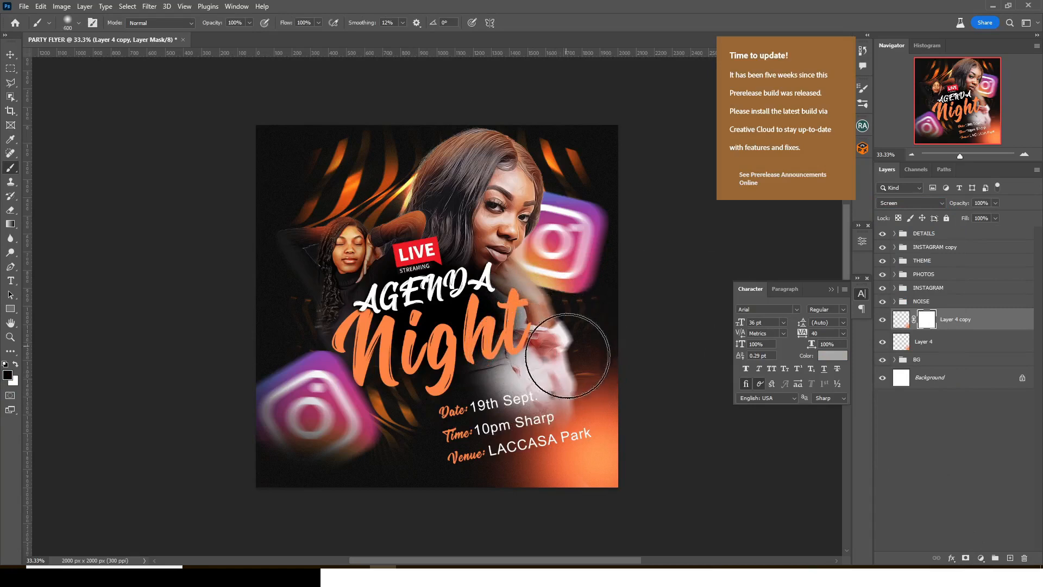
{"action": "mouse_move", "coordinate": [437, 540]}
{"action": "left_mouse_down"}
{"action": "mouse_move", "coordinate": [582, 378]}
{"action": "mouse_move", "coordinate": [465, 537]}
{"action": "left_mouse_up"}
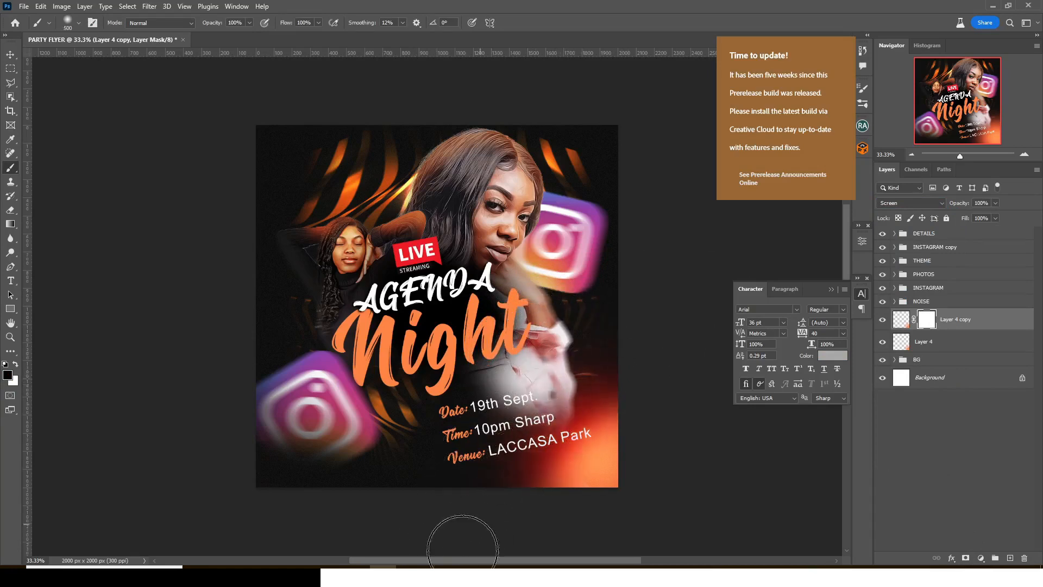
- Group the two glow layers and name the group GLOW DOWN
{"action": "left_click", "coordinate": [946, 333], "text": "shift"}
{"action": "key", "text": "ctrl+g"}
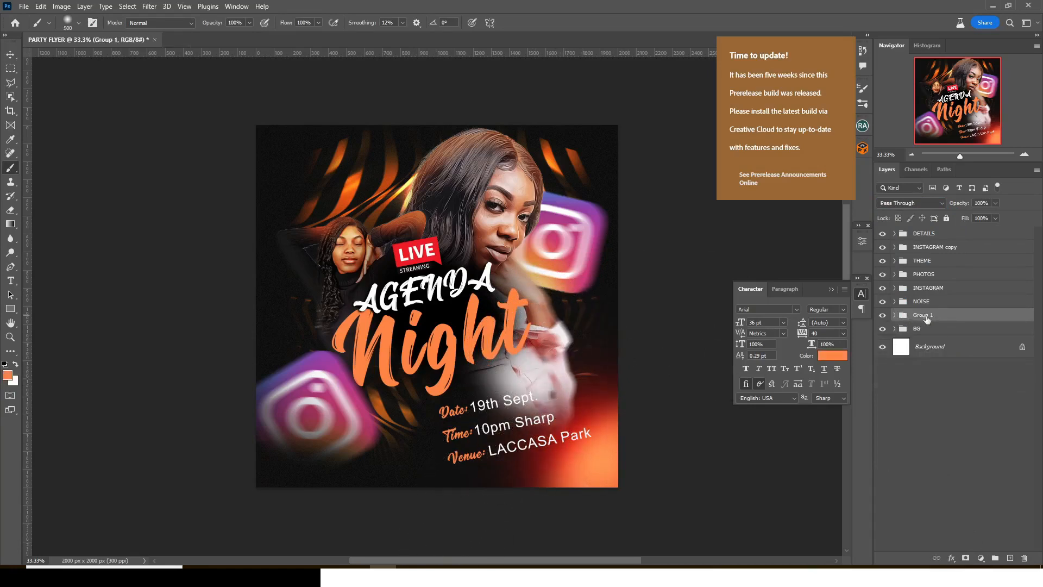
{"action": "key", "text": "Return"}
- Place the fire sparks image above the DETAILS group and stretch its width to about 85% so it fills the canvas
{"action": "left_click", "coordinate": [920, 234]}
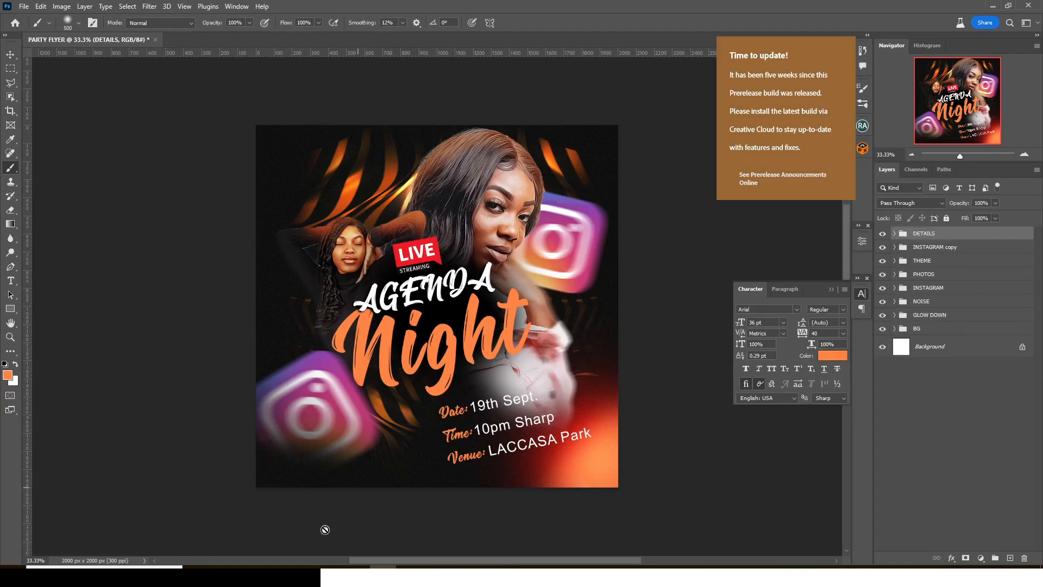
{"action": "left_click", "coordinate": [278, 576]}
{"action": "left_click_drag", "start_coordinate": [293, 143], "coordinate": [561, 504]}
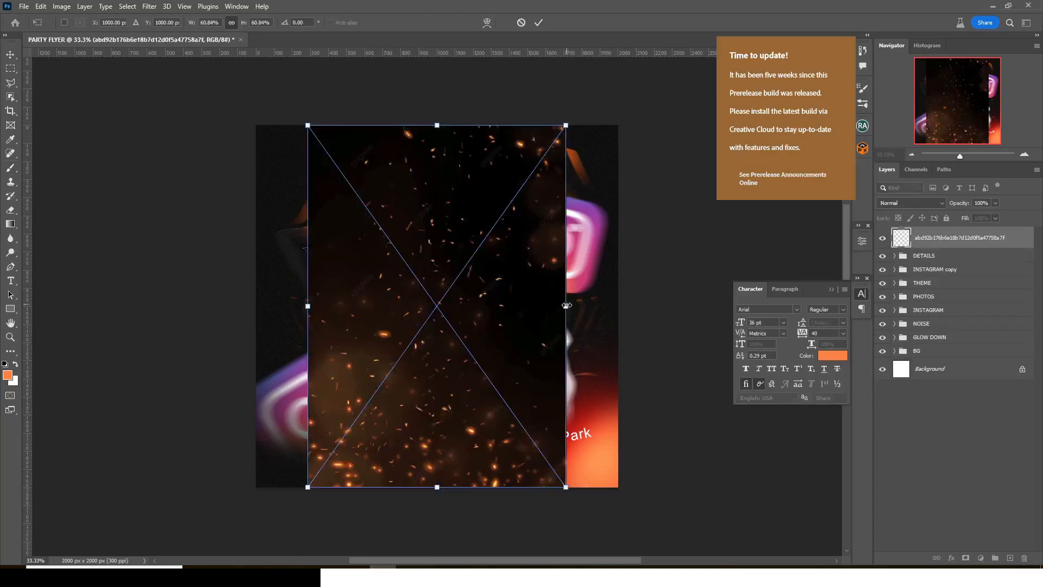
{"action": "left_click_drag", "start_coordinate": [567, 306], "coordinate": [618, 308]}
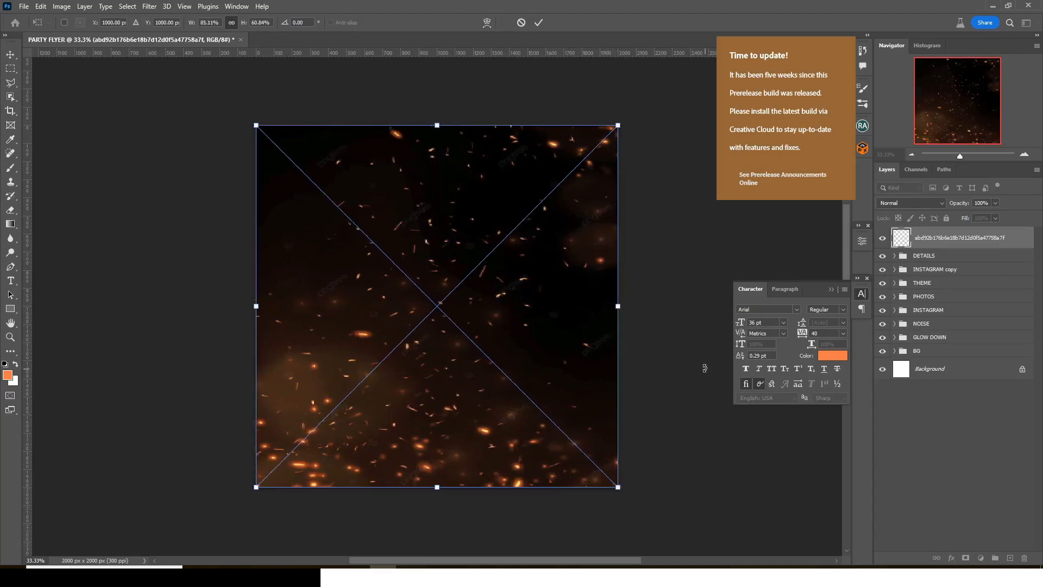
{"action": "key", "text": "Return"}
- Confirm the fire sparks placement and set the sparks layer's blend mode to Lighten
{"action": "key", "text": "b"}
{"action": "left_click", "coordinate": [909, 205]}
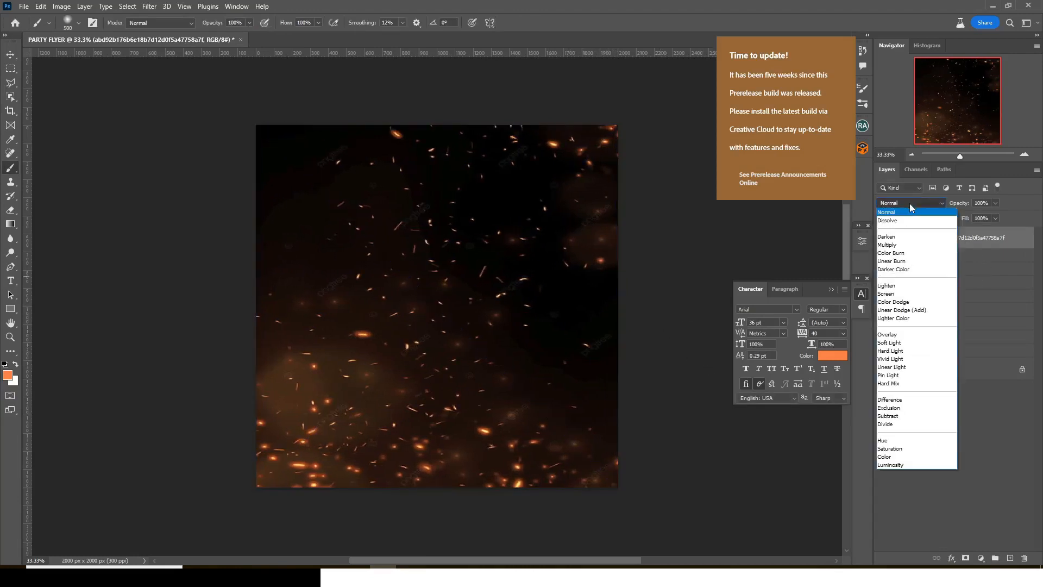
{"action": "left_click", "coordinate": [904, 286]}
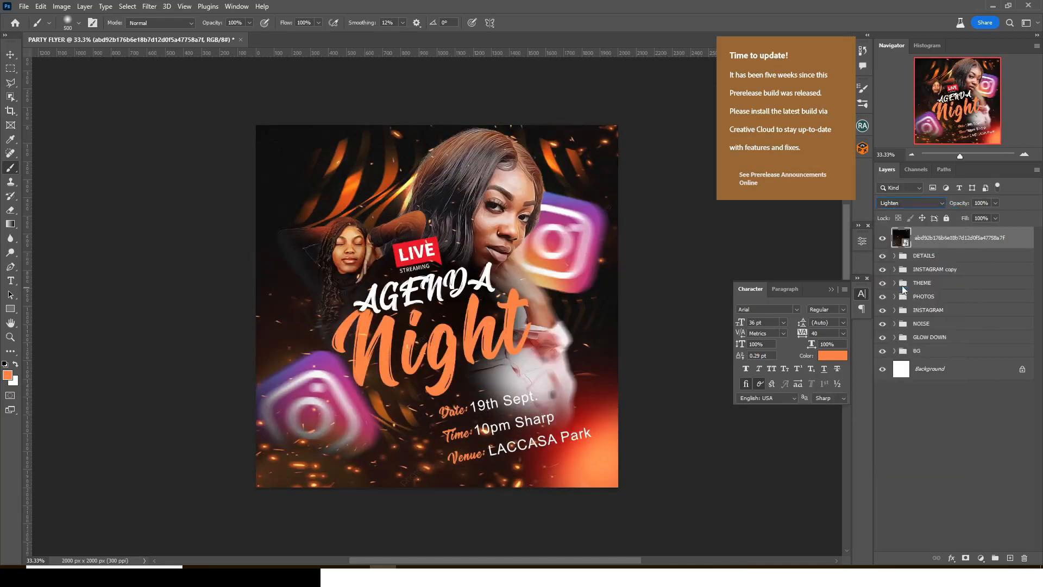
- Add a Levels adjustment clipped to the sparks layer, raising the shadow input to 25 and darkening the midtones
{"action": "left_click", "coordinate": [981, 560]}
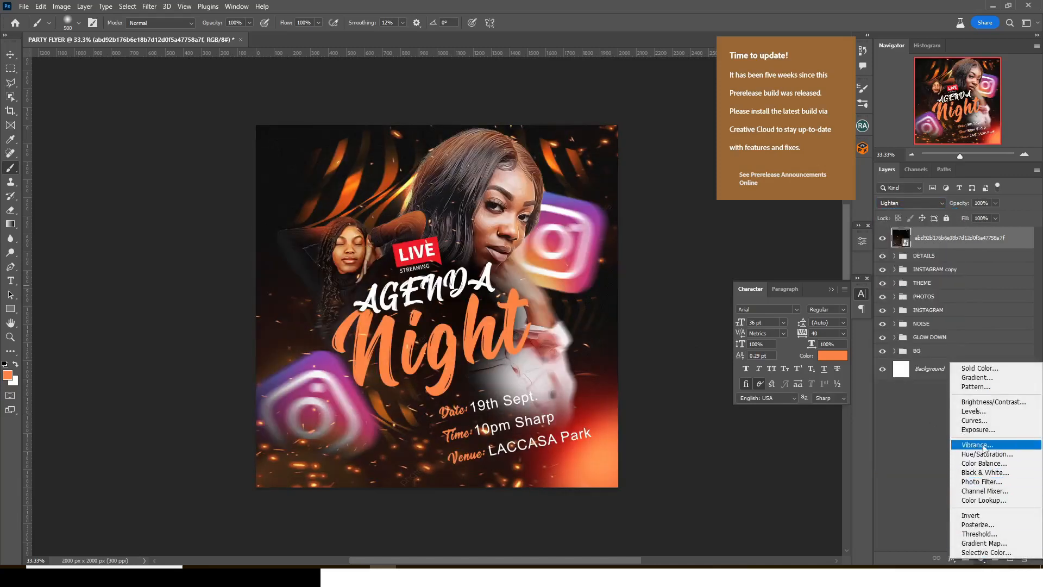
{"action": "left_click", "coordinate": [976, 412]}
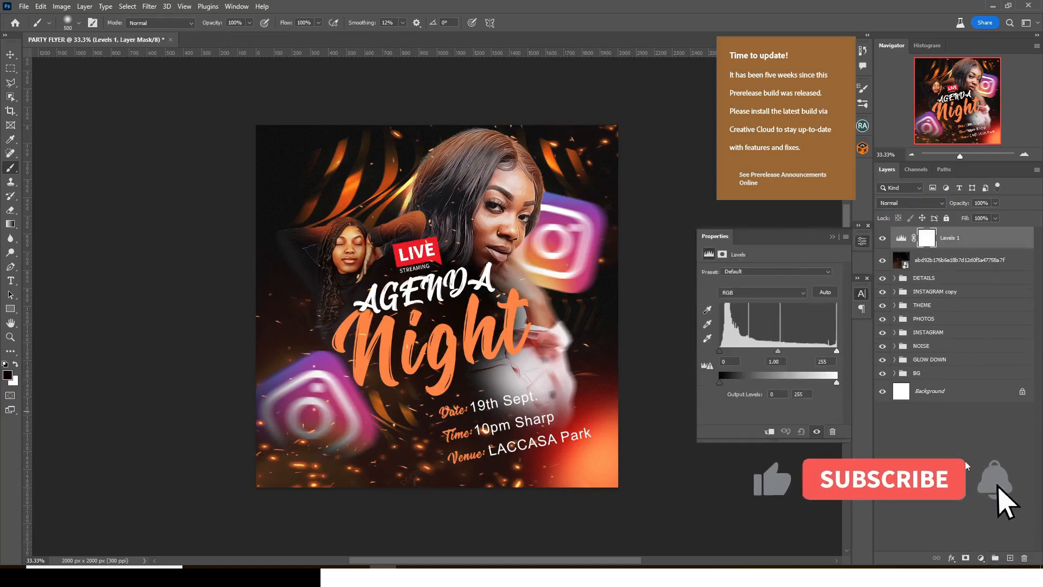
{"action": "left_click", "coordinate": [769, 431]}
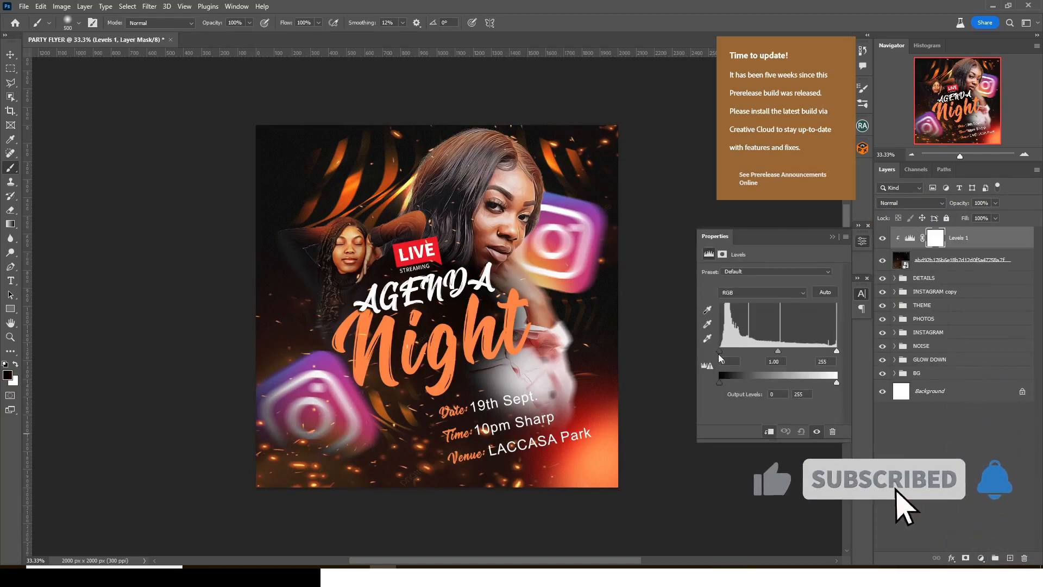
{"action": "left_click_drag", "start_coordinate": [720, 352], "coordinate": [731, 353]}
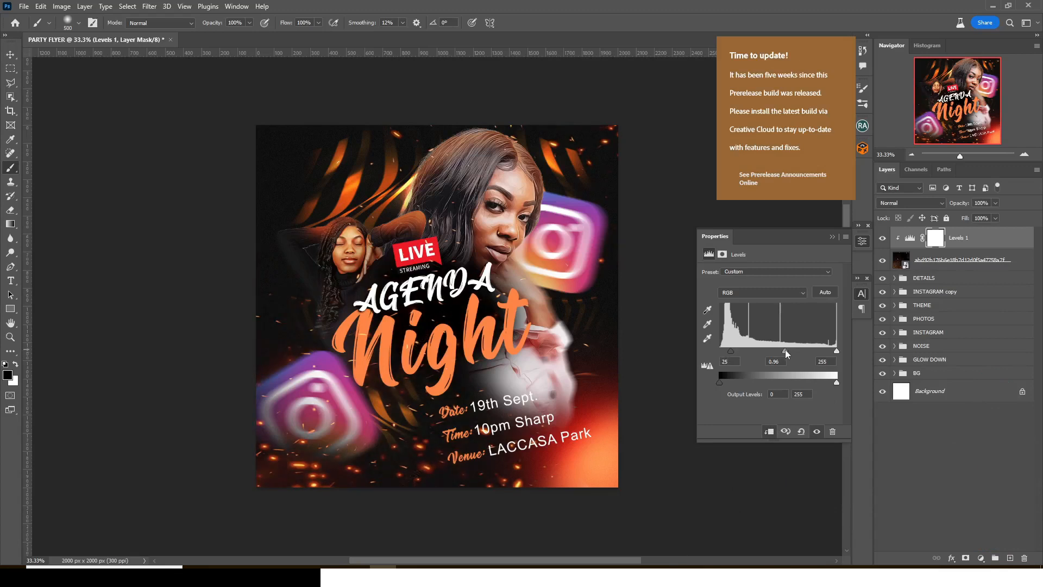
- Set the fire sparks layer's blend mode to Screen
{"action": "left_click", "coordinate": [923, 265]}
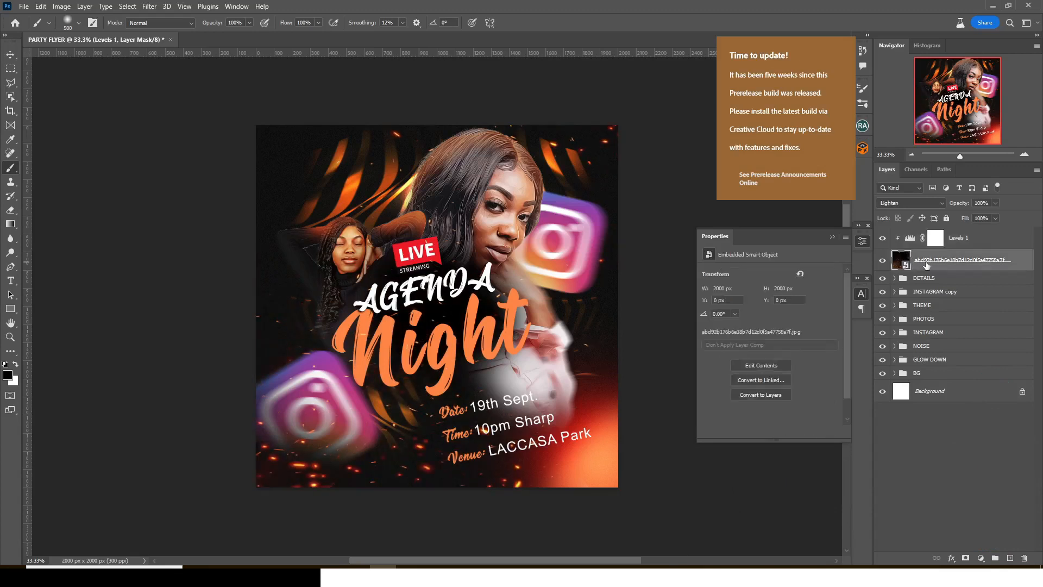
{"action": "left_click", "coordinate": [911, 202]}
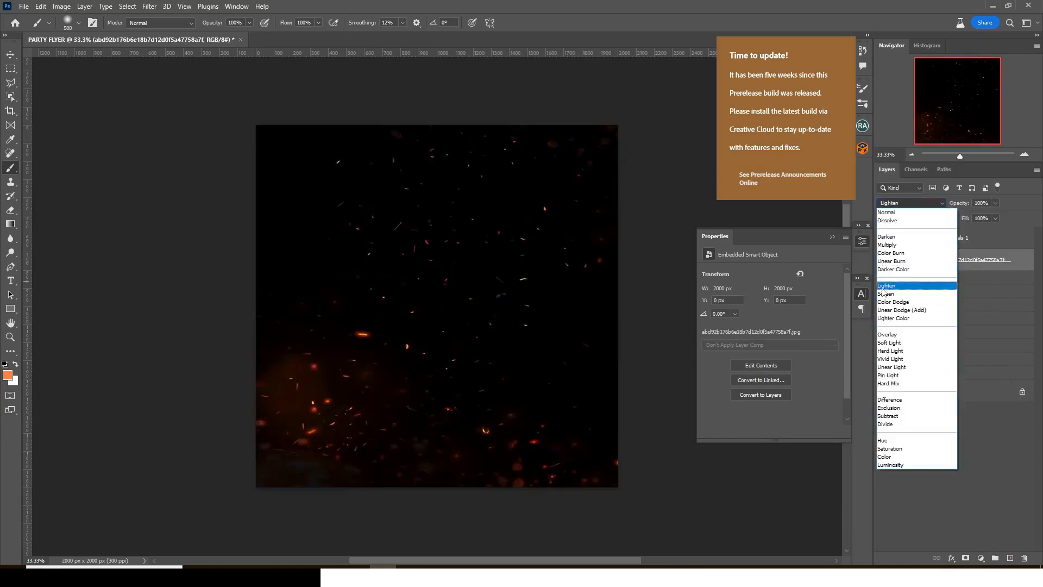
{"action": "left_click", "coordinate": [886, 294]}
- Add a mask to the sparks layer and paint it black over the main woman's face with a large soft brush
{"action": "left_click", "coordinate": [965, 559]}
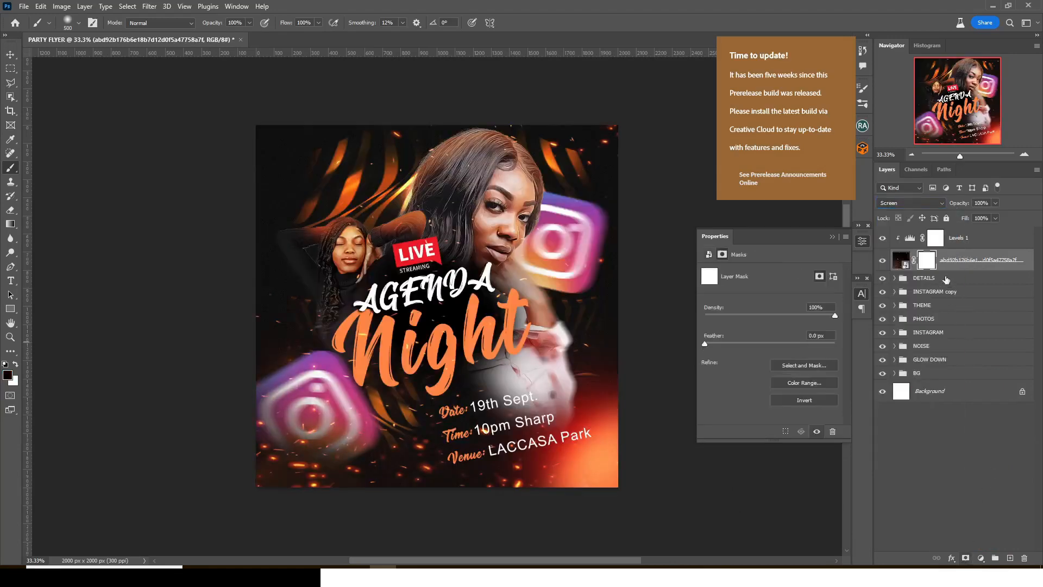
{"action": "key", "text": "bracketright"}
{"action": "key", "text": "bracketright"}
{"action": "key", "text": "bracketright"}
{"action": "key", "text": "bracketright"}
{"action": "key", "text": "bracketright"}
{"action": "key", "text": "bracketright"}
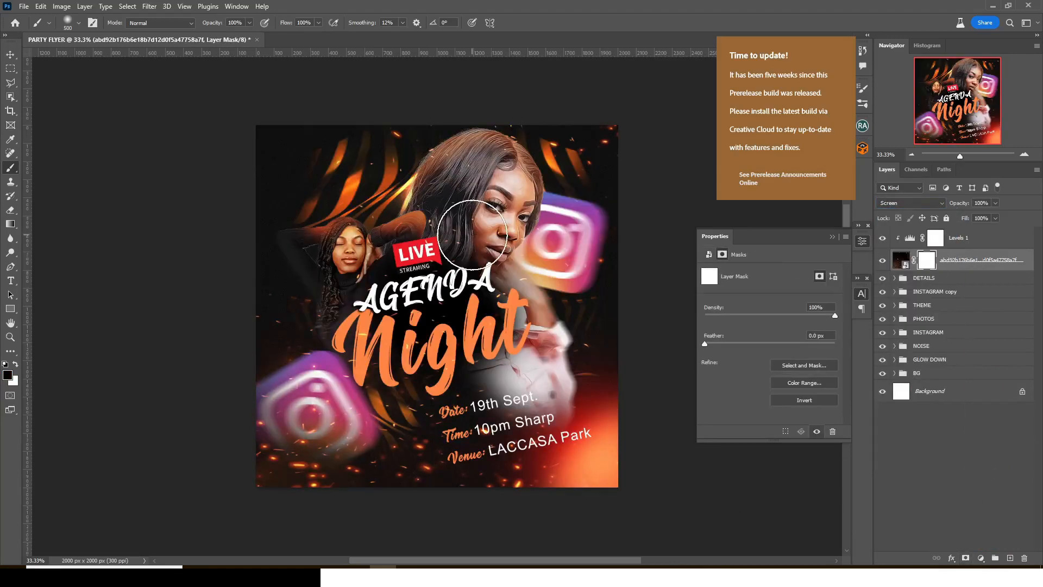
{"action": "left_click", "coordinate": [435, 251]}
- Reduce the brush size and paint the sparks mask black across the title, logos and lower flyer area
{"action": "key", "text": "bracketleft"}
{"action": "key", "text": "bracketleft"}
{"action": "key", "text": "bracketleft"}
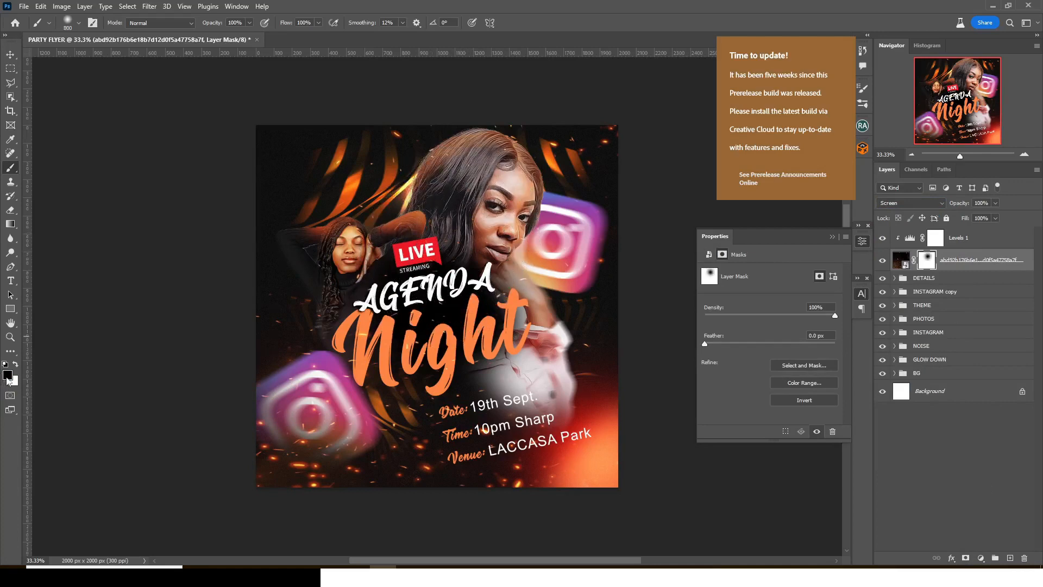
{"action": "key", "text": "bracketleft"}
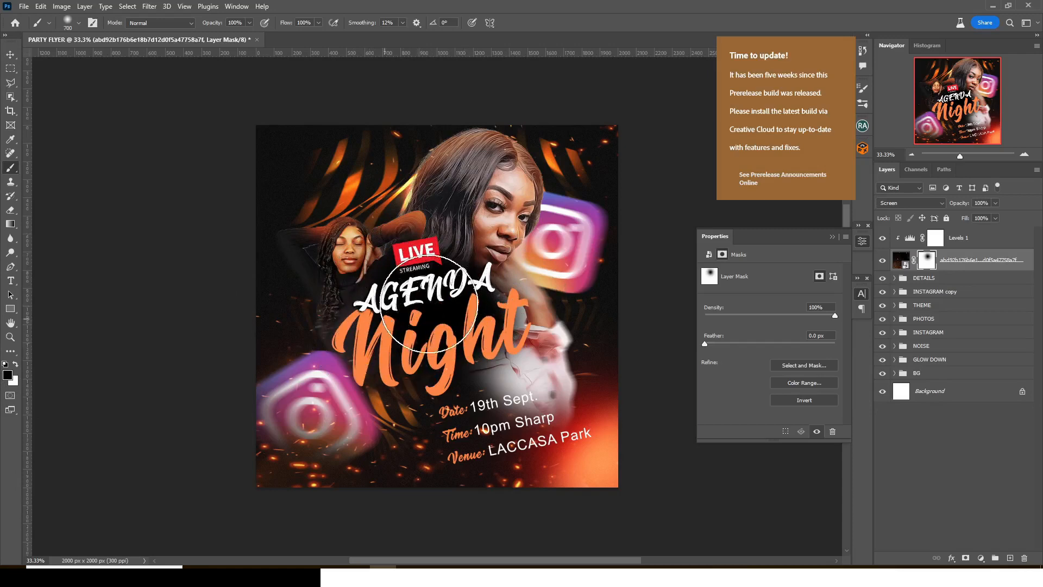
{"action": "mouse_move", "coordinate": [230, 469]}
{"action": "left_mouse_down"}
{"action": "mouse_move", "coordinate": [258, 448]}
{"action": "mouse_move", "coordinate": [254, 432]}
{"action": "mouse_move", "coordinate": [293, 463]}
{"action": "mouse_move", "coordinate": [322, 509]}
{"action": "mouse_move", "coordinate": [325, 497]}
{"action": "mouse_move", "coordinate": [546, 522]}
{"action": "mouse_move", "coordinate": [503, 486]}
{"action": "mouse_move", "coordinate": [480, 530]}
{"action": "mouse_move", "coordinate": [508, 498]}
{"action": "mouse_move", "coordinate": [411, 471]}
{"action": "left_mouse_up"}
{"action": "key", "text": "bracketleft"}
{"action": "key", "text": "bracketleft"}
{"action": "key", "text": "bracketleft"}
{"action": "key", "text": "bracketleft"}
{"action": "key", "text": "bracketleft"}
{"action": "key", "text": "x"}
- Group the sparks layer with its Levels adjustment and name the group FIRE
{"action": "left_click", "coordinate": [969, 239], "text": "shift"}
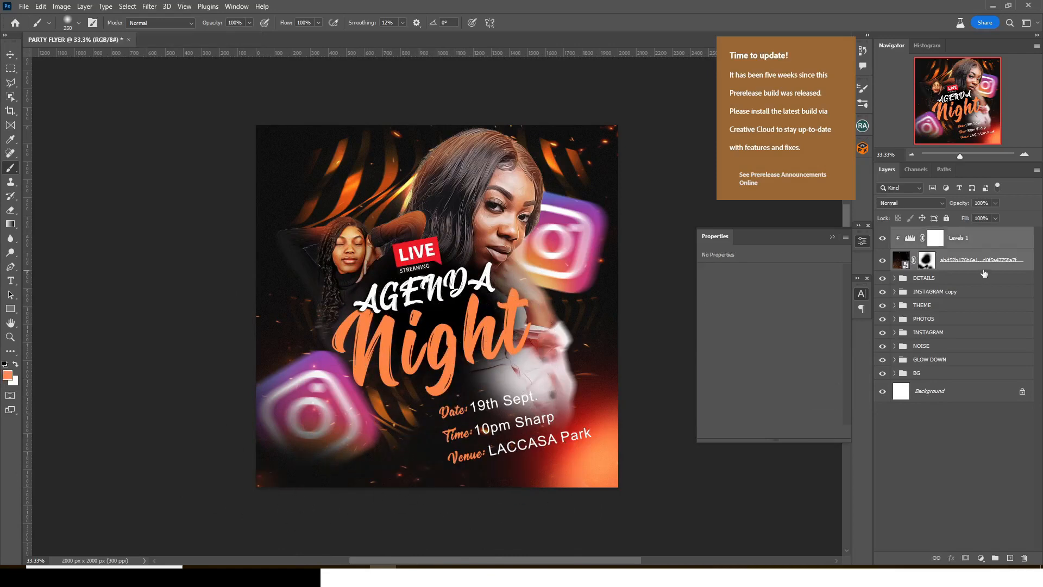
{"action": "key", "text": "ctrl+g"}
{"action": "double_click", "coordinate": [924, 233]}
{"action": "type", "text": "FIRE"}
{"action": "key", "text": "Return"}
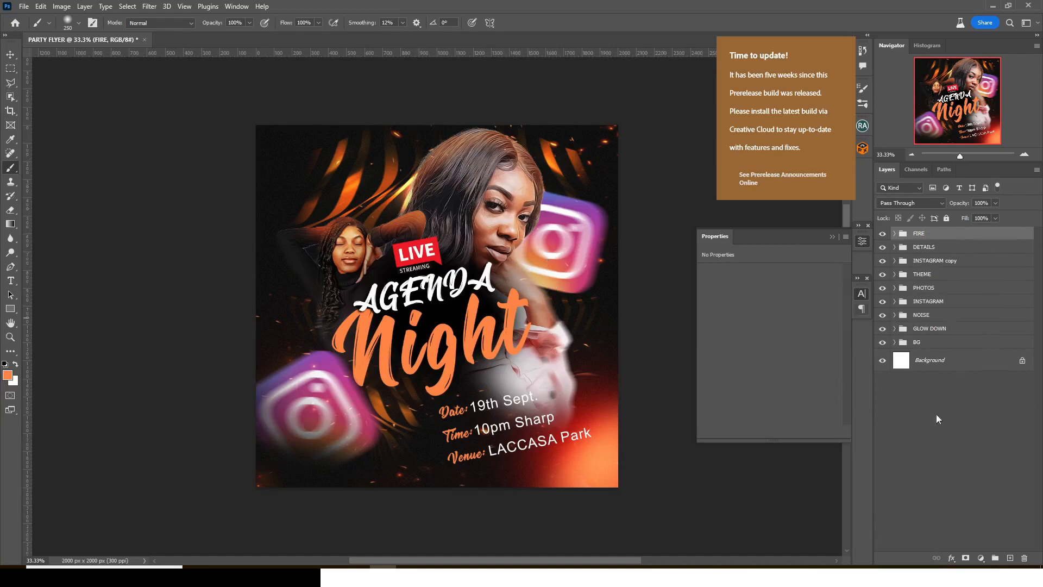
- Add a new layer, dab a 500 px orange glow above the LIVE label and set its blend mode to Linear Dodge (Add)
{"action": "left_click", "coordinate": [1010, 558]}
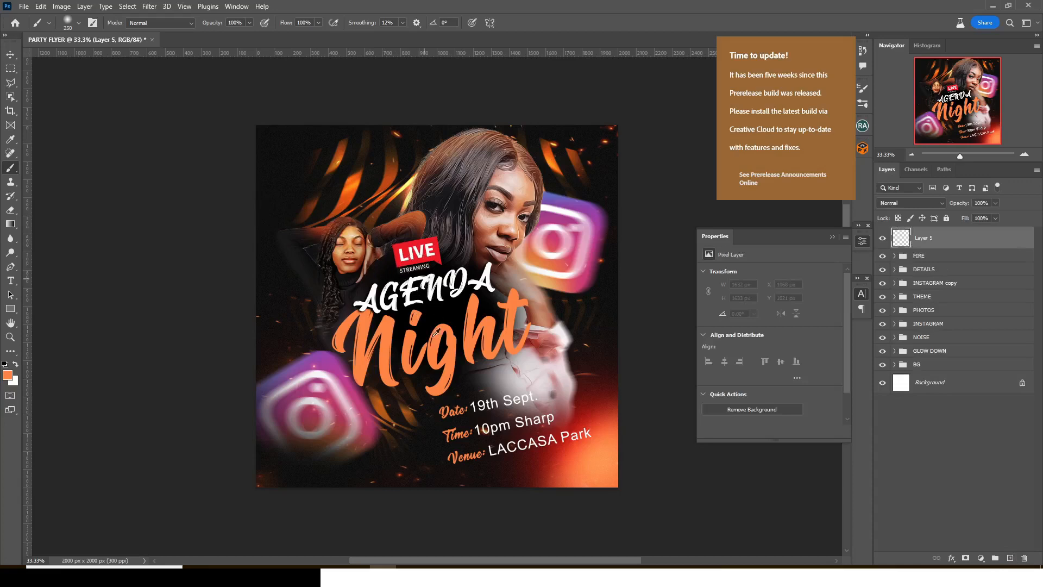
{"action": "key", "text": "bracketright"}
{"action": "key", "text": "bracketright"}
{"action": "key", "text": "bracketright"}
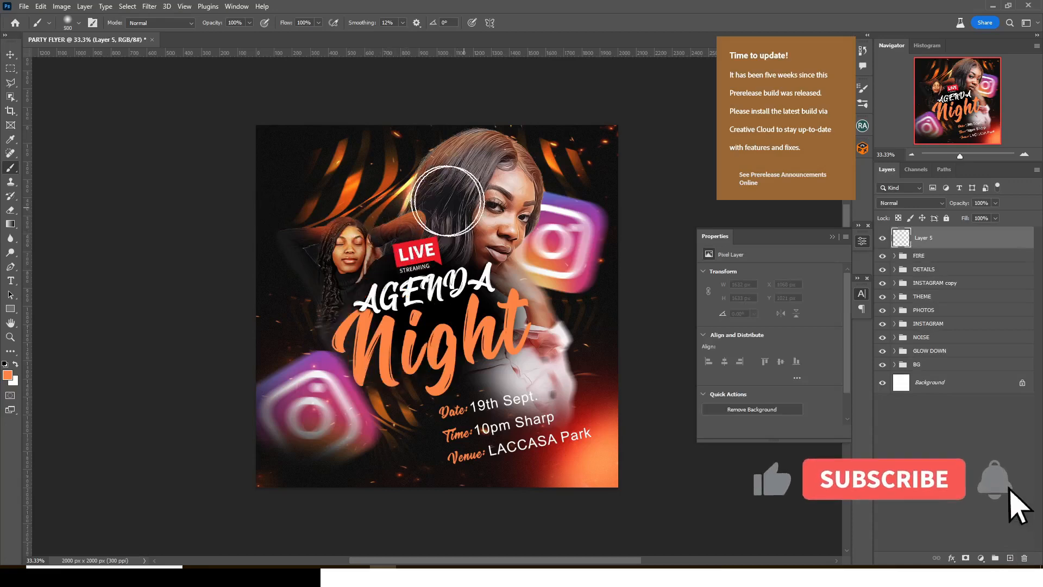
{"action": "left_click", "coordinate": [396, 225]}
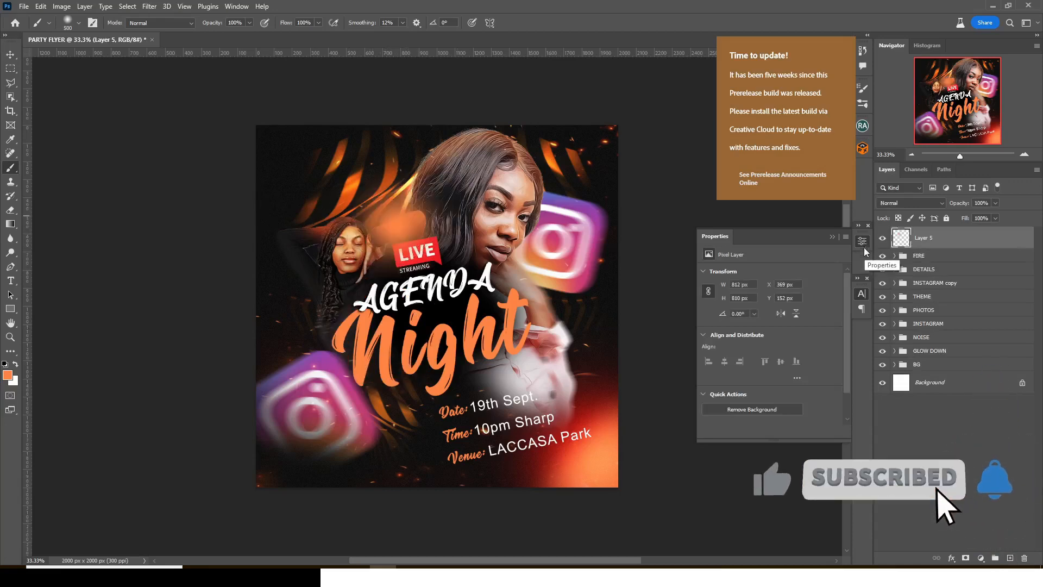
{"action": "left_click", "coordinate": [915, 203]}
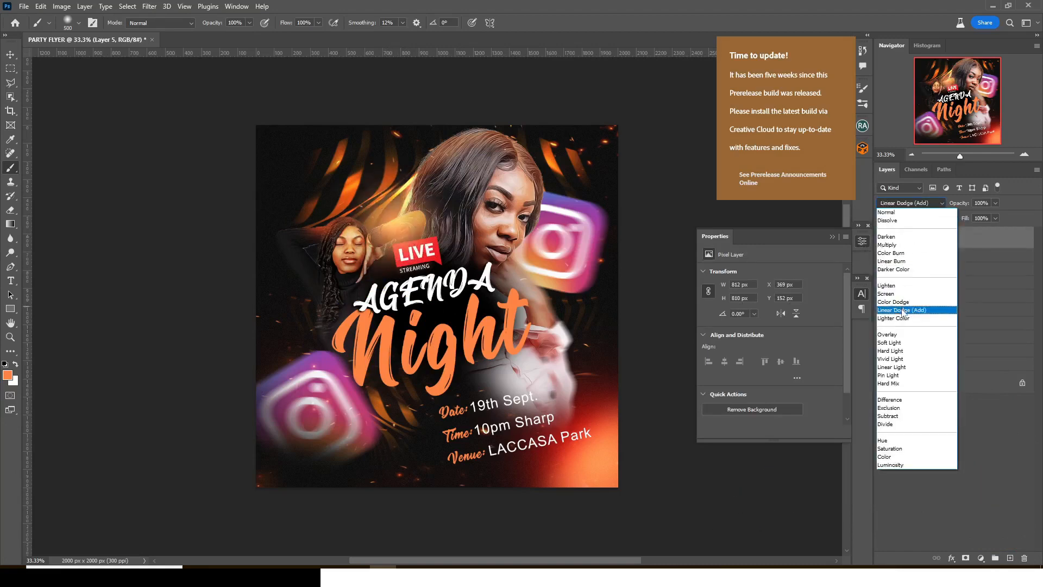
{"action": "left_click", "coordinate": [906, 309]}
- Duplicate the orange glow layer, group both layers and name the group 1
{"action": "key", "text": "ctrl+j"}
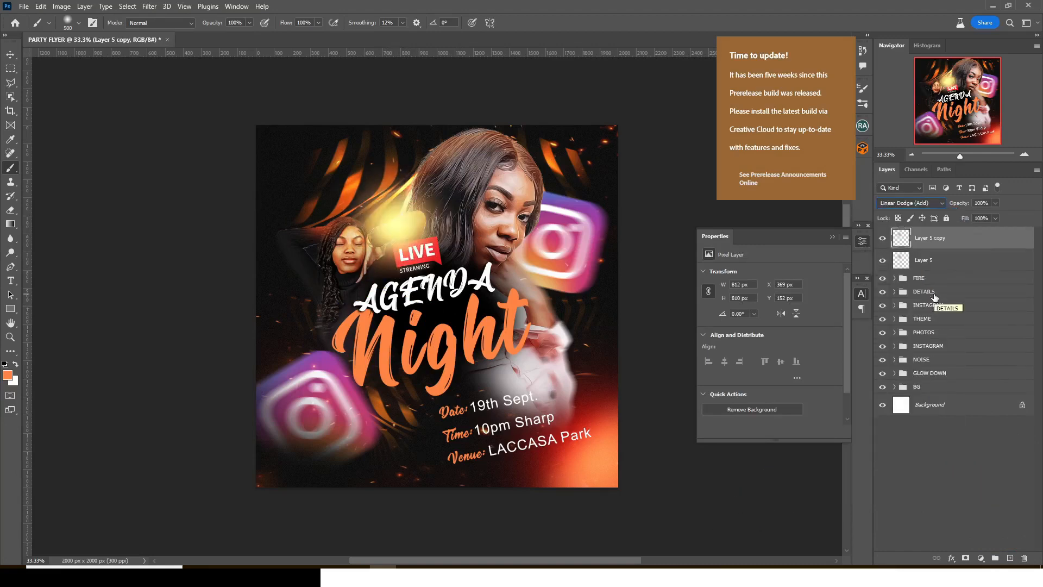
{"action": "left_click", "coordinate": [935, 260], "text": "shift"}
{"action": "key", "text": "ctrl+g"}
{"action": "double_click", "coordinate": [924, 237]}
{"action": "key", "text": "Return"}
- Scale glow group 1 down to about 95%, keeping its opacity at 100%
{"action": "left_click", "coordinate": [995, 203]}
{"action": "left_click_drag", "start_coordinate": [996, 217], "coordinate": [1003, 215]}
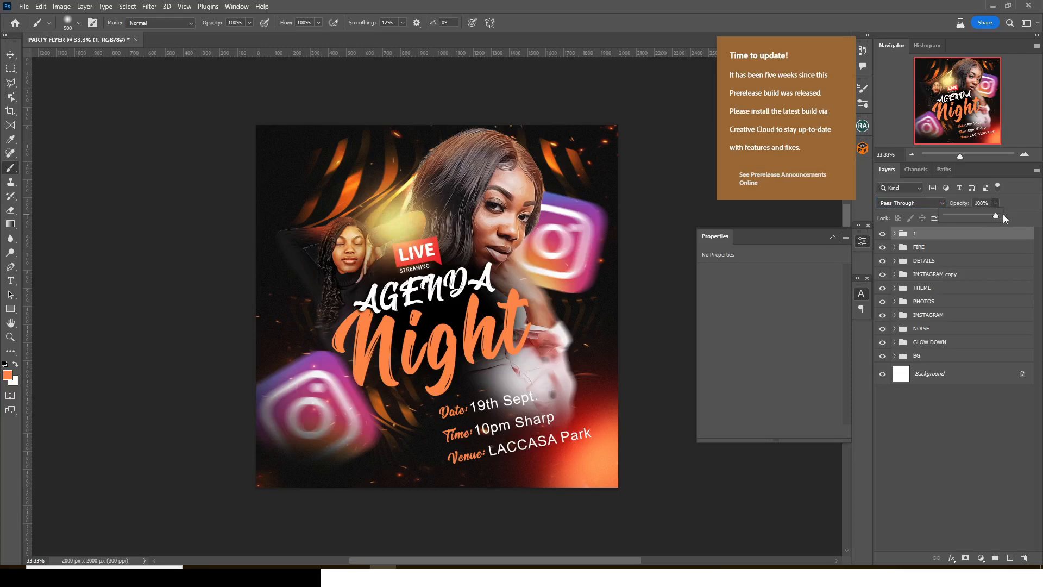
{"action": "key", "text": "ctrl+t"}
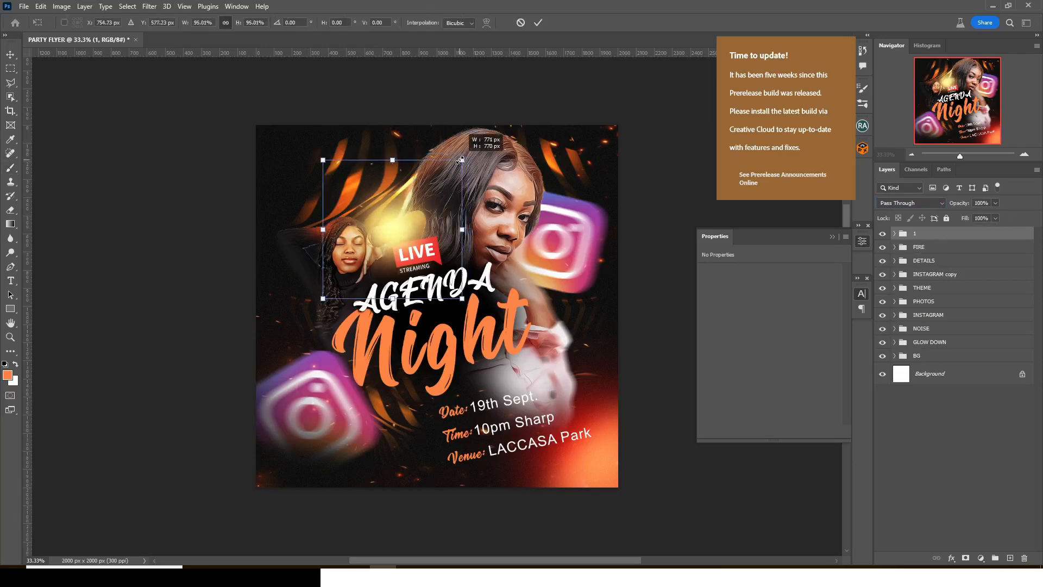
{"action": "key", "text": "Return"}
- Place five copies of glow group 1 around the women, title and event details, with opacity at 95%
{"action": "left_click_drag", "start_coordinate": [358, 254], "coordinate": [393, 217]}
{"action": "left_click", "coordinate": [995, 203]}
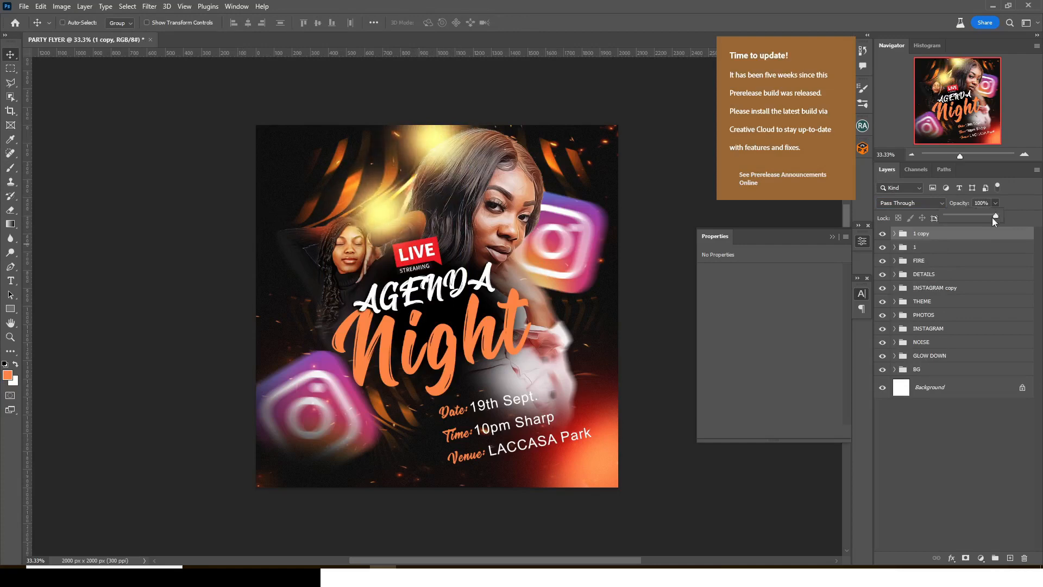
{"action": "left_click_drag", "start_coordinate": [992, 217], "coordinate": [990, 216]}
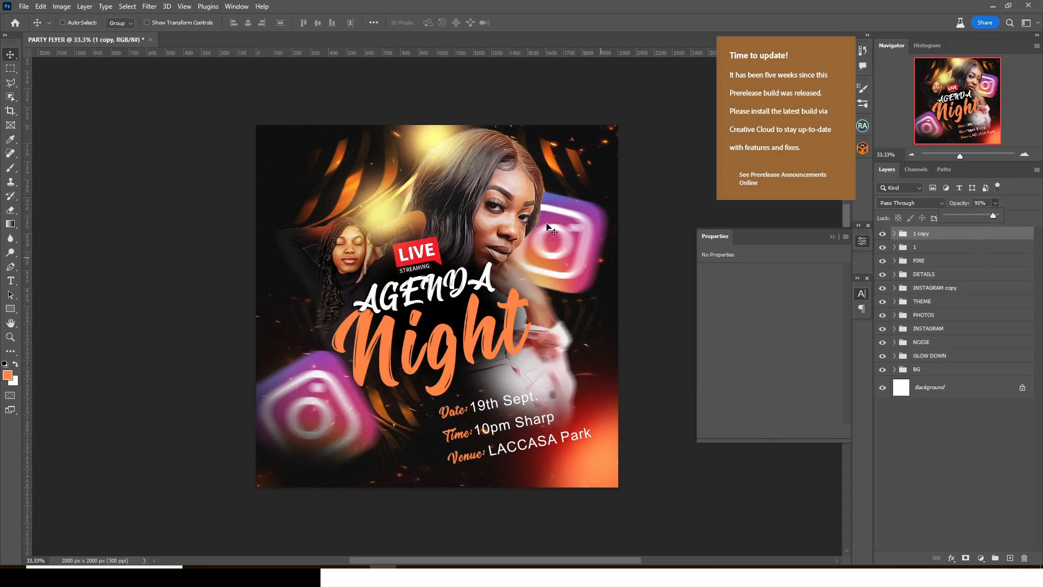
{"action": "left_click", "coordinate": [393, 217]}
{"action": "left_click_drag", "start_coordinate": [393, 217], "coordinate": [448, 435]}
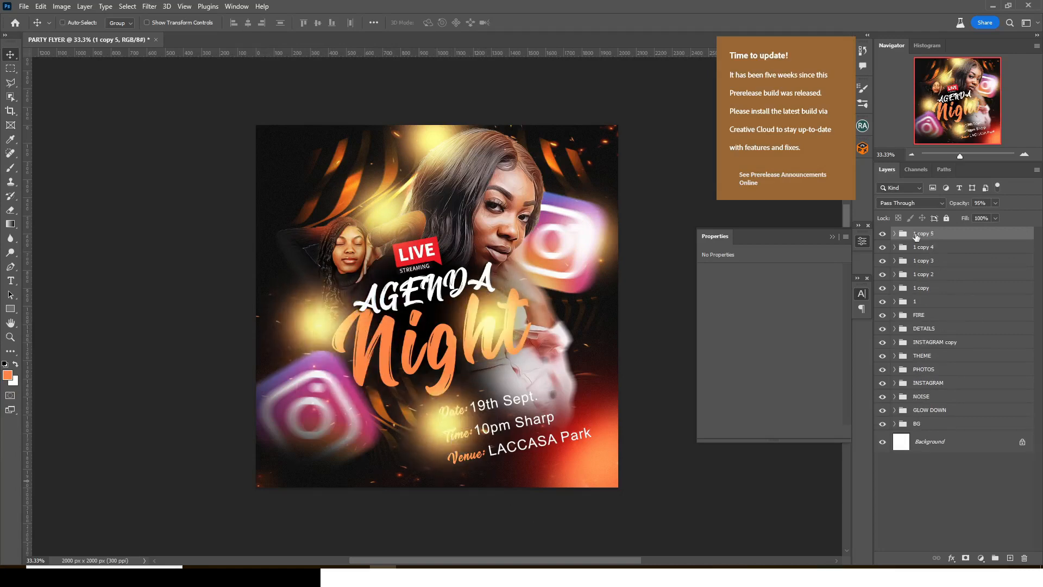
- Group all six glow groups together and name the new group GLOWS
{"action": "left_click", "coordinate": [922, 303], "text": "shift"}
{"action": "key", "text": "ctrl+g"}
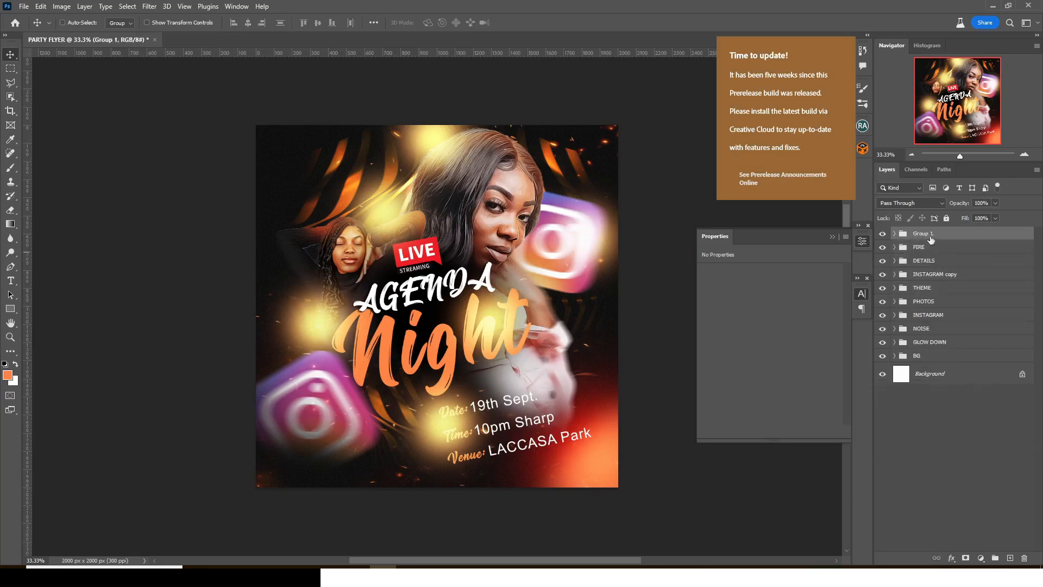
{"action": "double_click", "coordinate": [920, 233]}
{"action": "type", "text": "GLOWS"}
{"action": "key", "text": "Return"}
- Copy "streming live on LACASSA" from the Notepad file into a new text layer at the flyer's upper left
{"action": "key", "text": "t"}
{"action": "left_click", "coordinate": [292, 209]}
{"action": "left_click", "coordinate": [490, 576]}
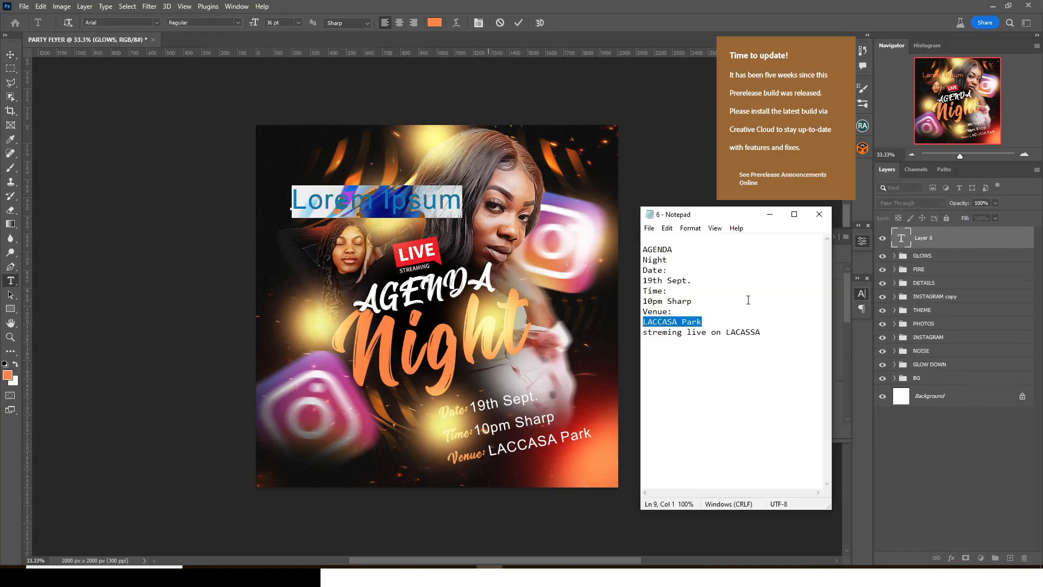
{"action": "left_click_drag", "start_coordinate": [778, 334], "coordinate": [642, 333]}
{"action": "key", "text": "ctrl+c"}
{"action": "left_click", "coordinate": [549, 5]}
{"action": "key", "text": "ctrl+v"}
{"action": "left_click", "coordinate": [922, 244]}
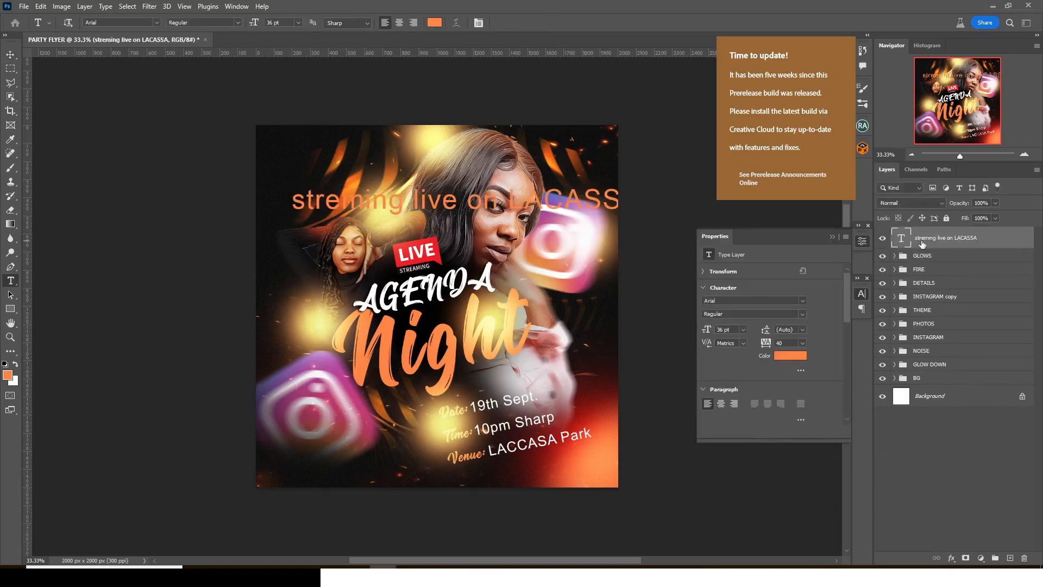
- Format the streaming text in All Caps at 5 pt
{"action": "left_click", "coordinate": [862, 308]}
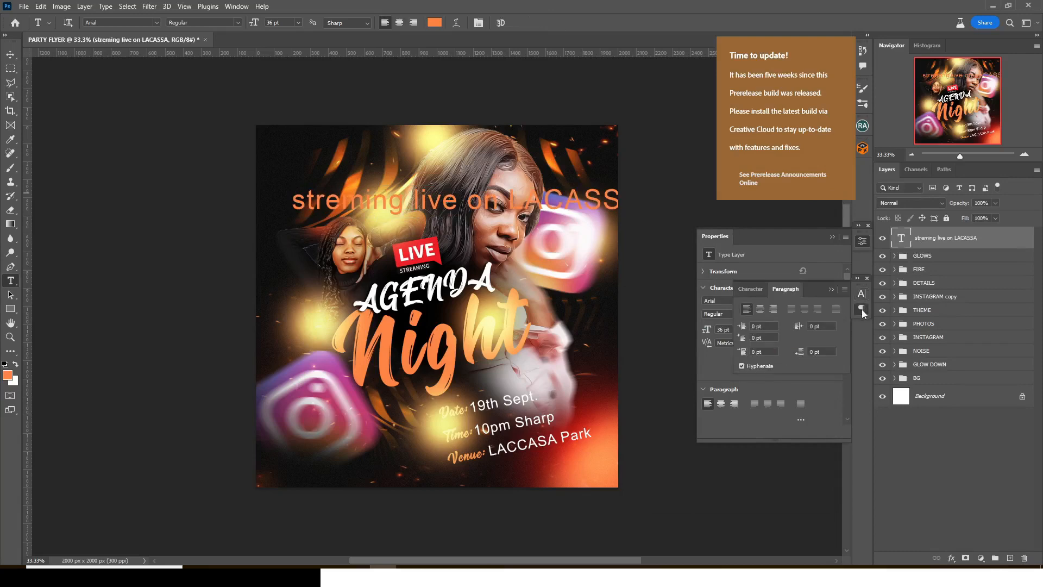
{"action": "left_click", "coordinate": [862, 294]}
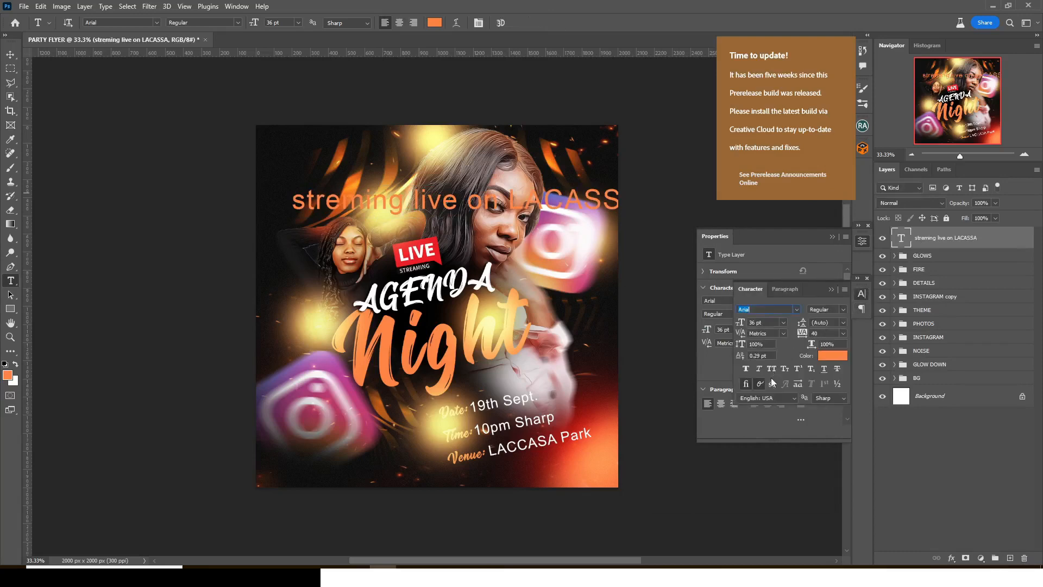
{"action": "left_click", "coordinate": [773, 369]}
{"action": "left_click_drag", "start_coordinate": [768, 323], "coordinate": [698, 323]}
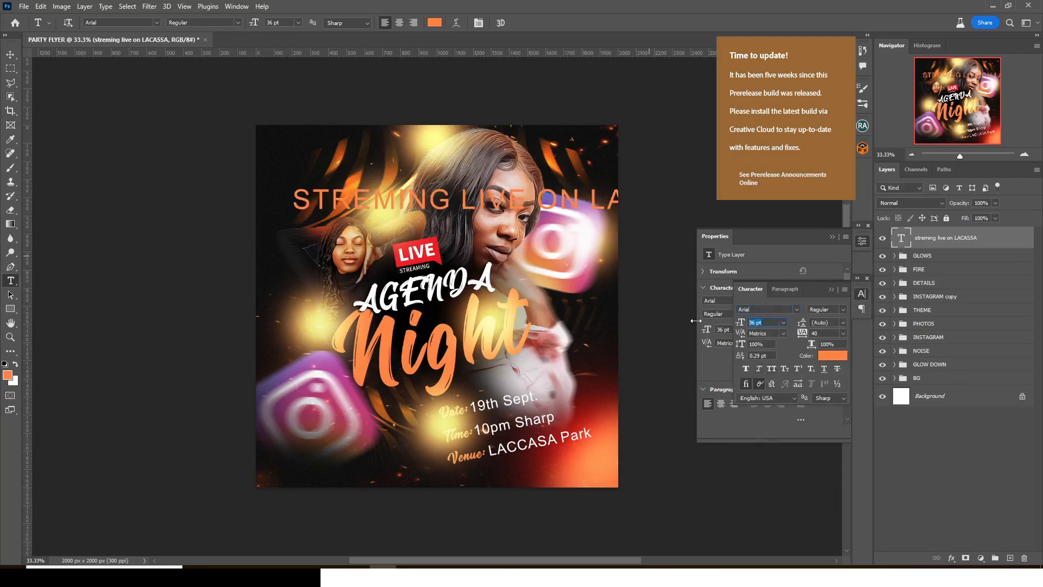
{"action": "key", "text": "Return"}
{"action": "left_click", "coordinate": [772, 369]}
- Rotate the streaming text 90° counter-clockwise and move it to the flyer's left edge
{"action": "key", "text": "ctrl+t"}
{"action": "right_click", "coordinate": [382, 203]}
{"action": "left_click", "coordinate": [424, 403]}
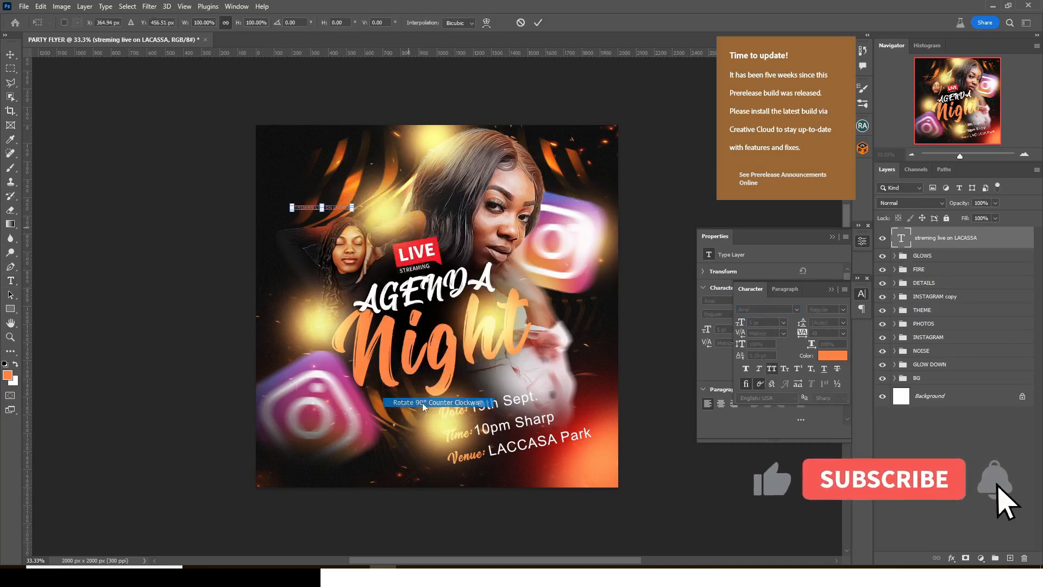
{"action": "key", "text": "Return"}
{"action": "left_click_drag", "start_coordinate": [339, 206], "coordinate": [274, 220]}
- Set the streaming text's tracking to 600 and its color to white, and shift it down along the left edge
{"action": "left_click", "coordinate": [818, 333]}
{"action": "type", "text": "600"}
{"action": "key", "text": "Return"}
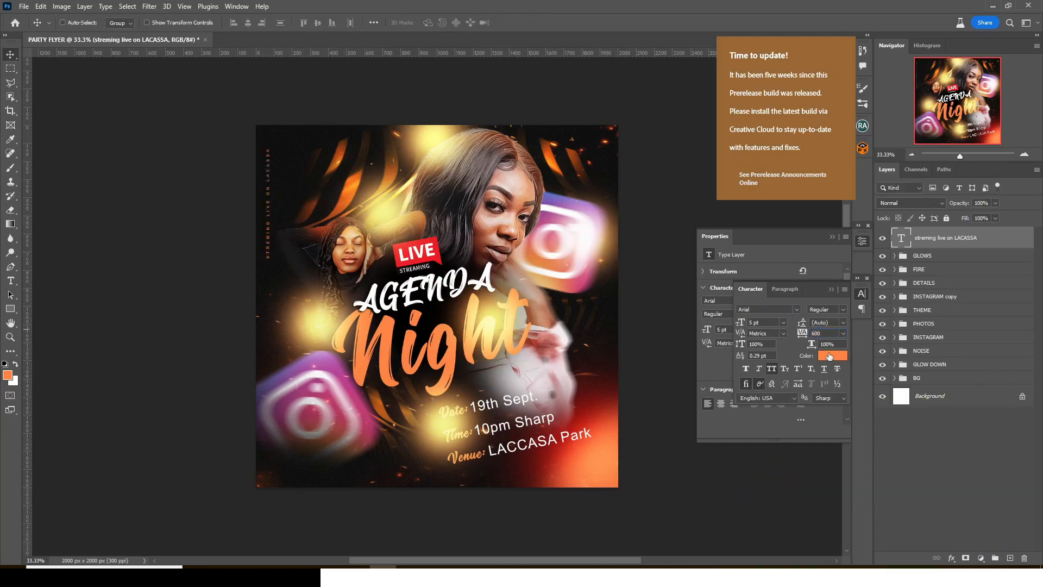
{"action": "left_click", "coordinate": [830, 357]}
{"action": "left_click_drag", "start_coordinate": [742, 267], "coordinate": [697, 241]}
{"action": "key", "text": "Return"}
{"action": "left_click_drag", "start_coordinate": [273, 179], "coordinate": [272, 224]}
- Place the Instagram logo image, scale it to about 24 px wide and position it just below the vertical text
{"action": "left_click", "coordinate": [277, 576]}
{"action": "left_click_drag", "start_coordinate": [236, 121], "coordinate": [383, 581]}
{"action": "left_click_drag", "start_coordinate": [319, 359], "coordinate": [319, 358]}
{"action": "left_click_drag", "start_coordinate": [617, 125], "coordinate": [251, 386]}
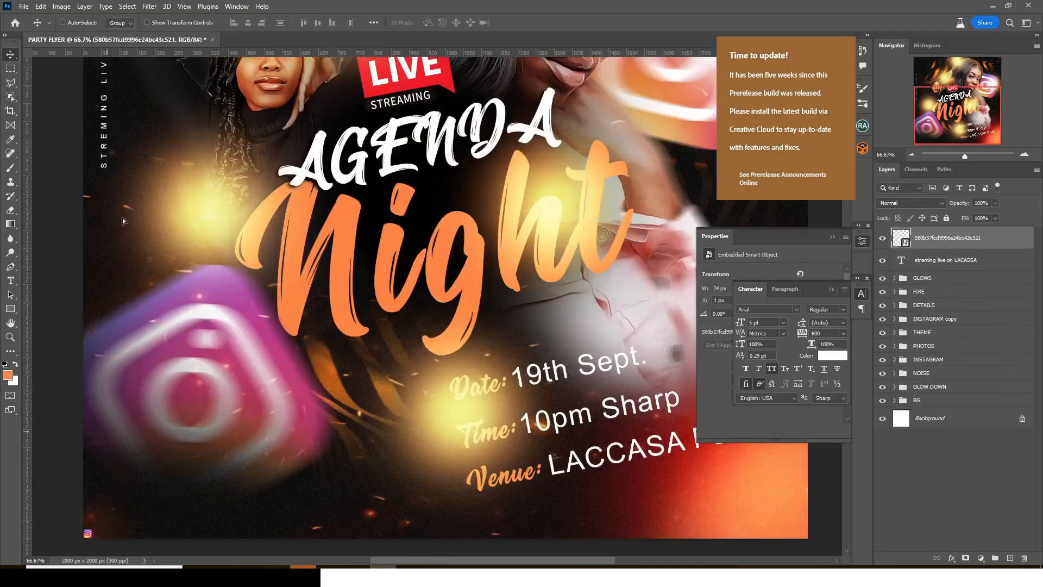
{"action": "left_click_drag", "start_coordinate": [122, 217], "coordinate": [119, 175]}
- Group the small Instagram logo with the streaming text and name the group HANDLE
{"action": "left_click", "coordinate": [958, 258], "text": "ctrl"}
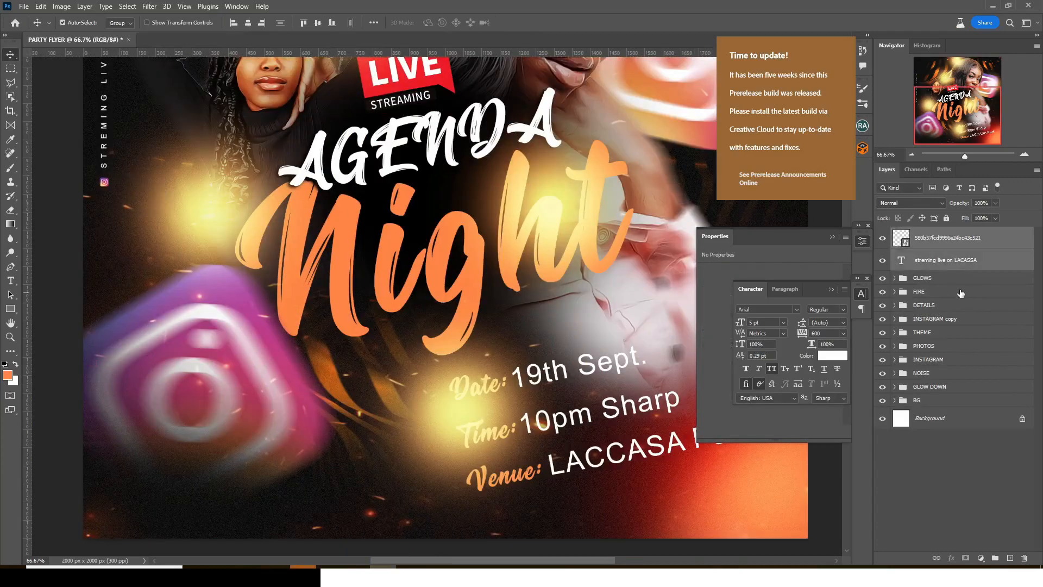
{"action": "key", "text": "ctrl+g"}
{"action": "double_click", "coordinate": [927, 234]}
{"action": "type", "text": "HANDLE"}
{"action": "key", "text": "Return"}
{"action": "key", "text": "ctrl+minus"}
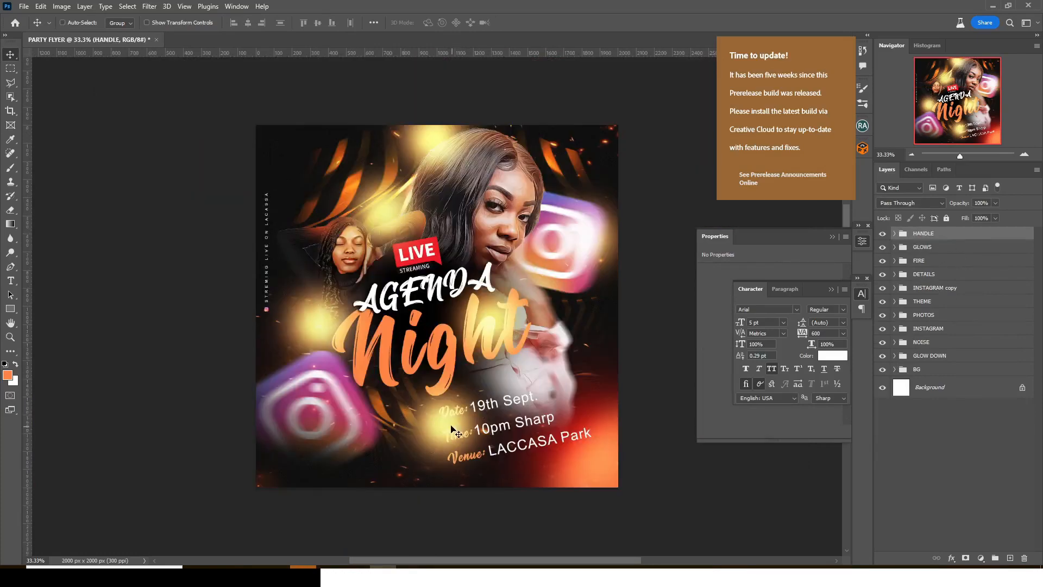
- Shift the 1 copy 5 glow in the GLOWS group slightly up and away from the Date and Time labels
{"action": "left_click", "coordinate": [894, 247]}
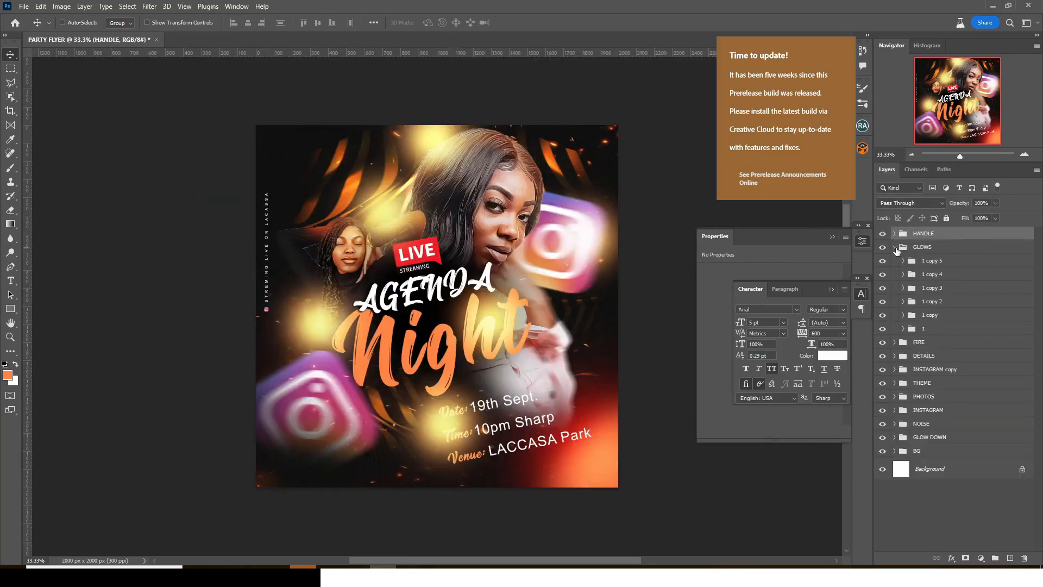
{"action": "left_click", "coordinate": [891, 262]}
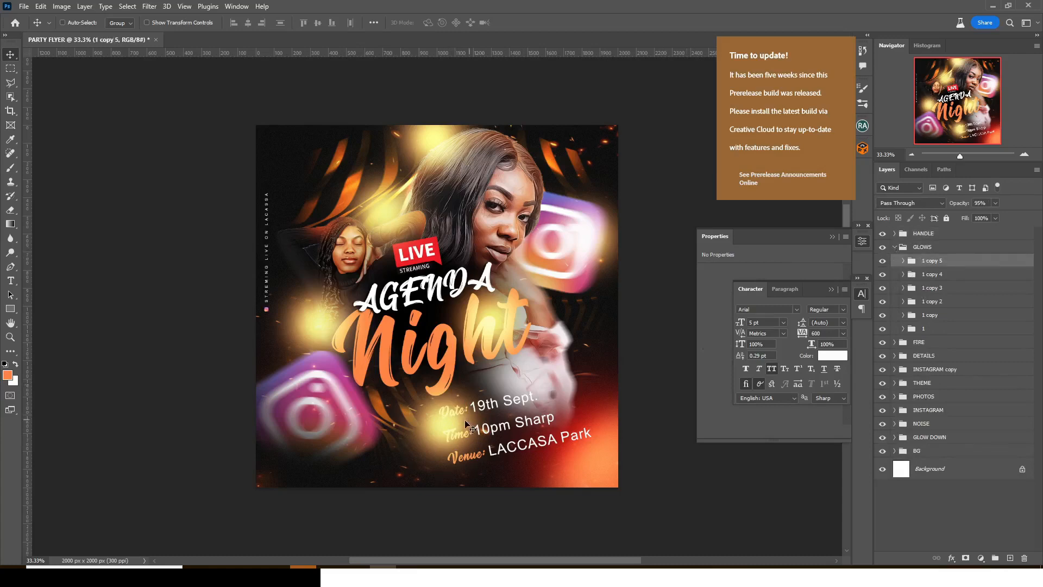
{"action": "left_click_drag", "start_coordinate": [436, 416], "coordinate": [432, 403]}
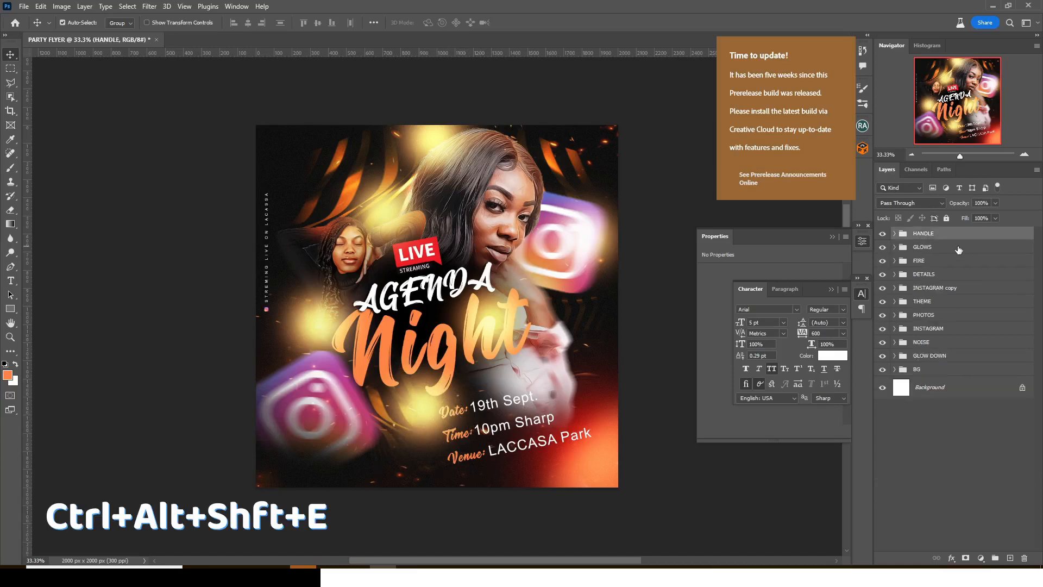
- Stamp all visible layers into a new merged layer above the HANDLE group and convert it to a smart object
{"action": "key", "text": "ctrl+alt+shift+e"}
{"action": "right_click", "coordinate": [948, 242]}
{"action": "left_click", "coordinate": [905, 282]}
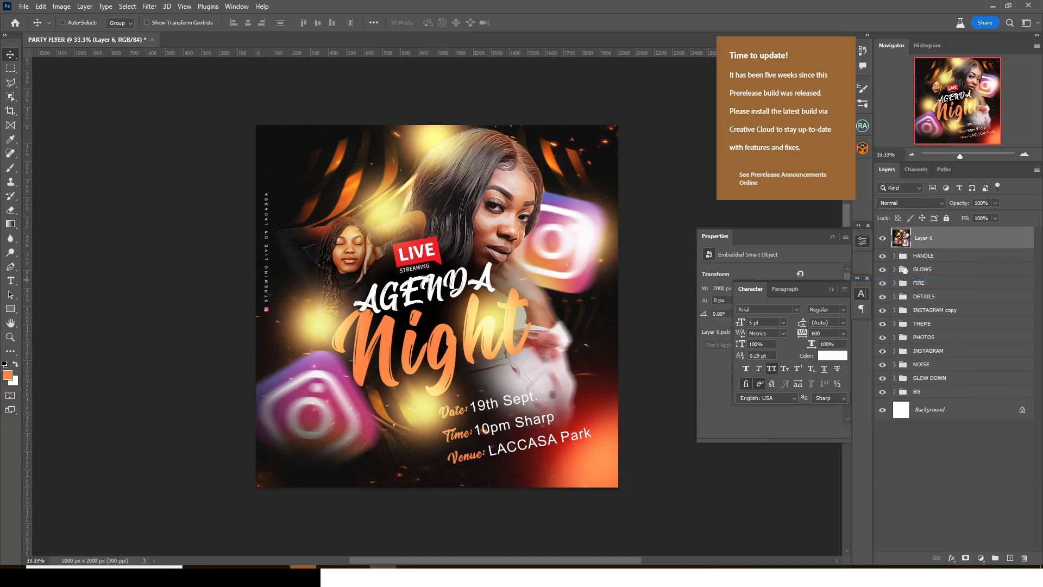
- Start a Camera Raw Filter on the merged layer with Temperature +9, Exposure -0.35, Contrast +15 and Highlights +14
{"action": "left_click", "coordinate": [148, 6]}
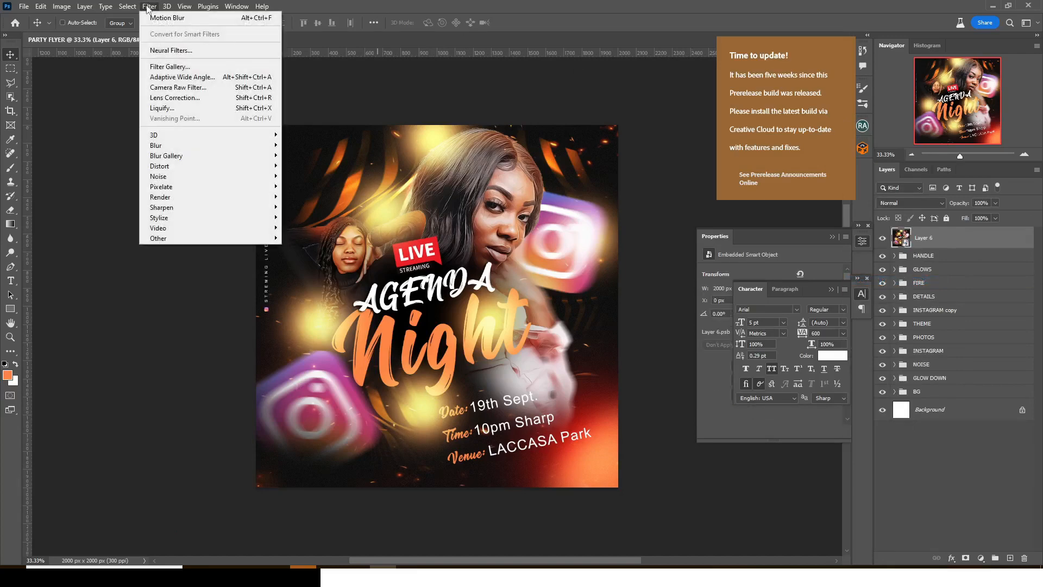
{"action": "left_click", "coordinate": [169, 88]}
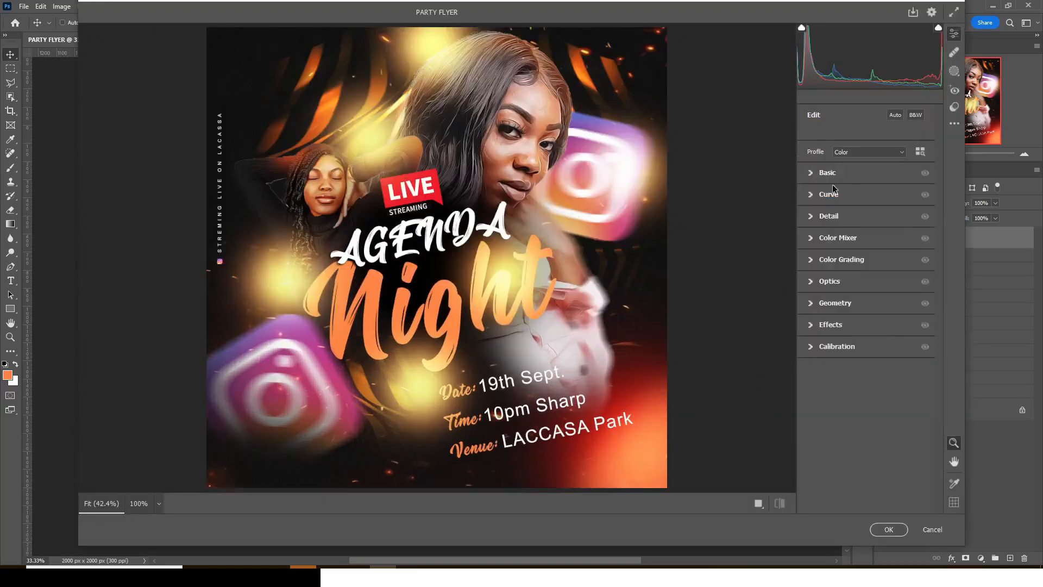
{"action": "left_click", "coordinate": [812, 176]}
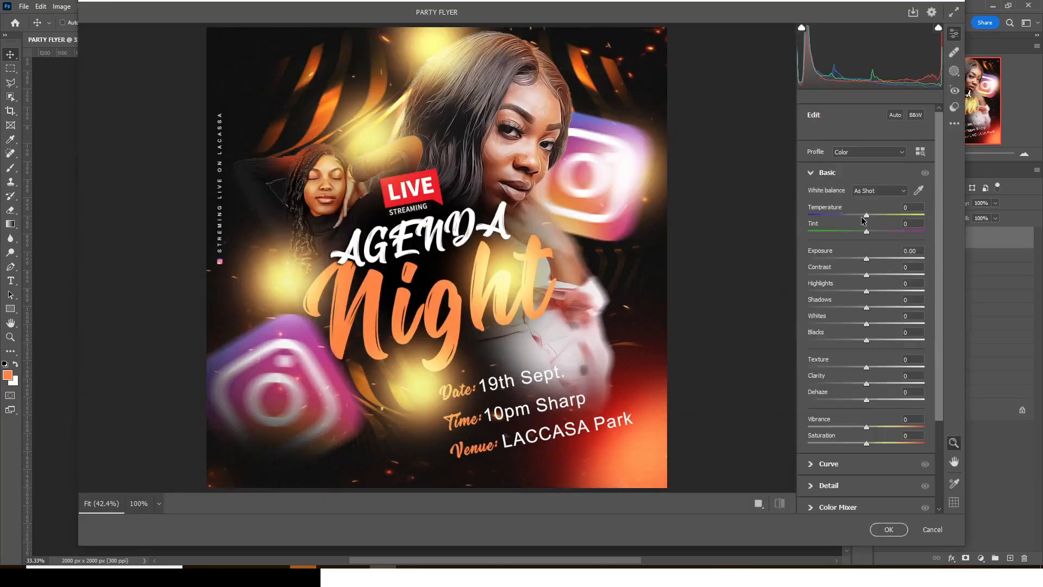
{"action": "left_click_drag", "start_coordinate": [867, 218], "coordinate": [872, 216]}
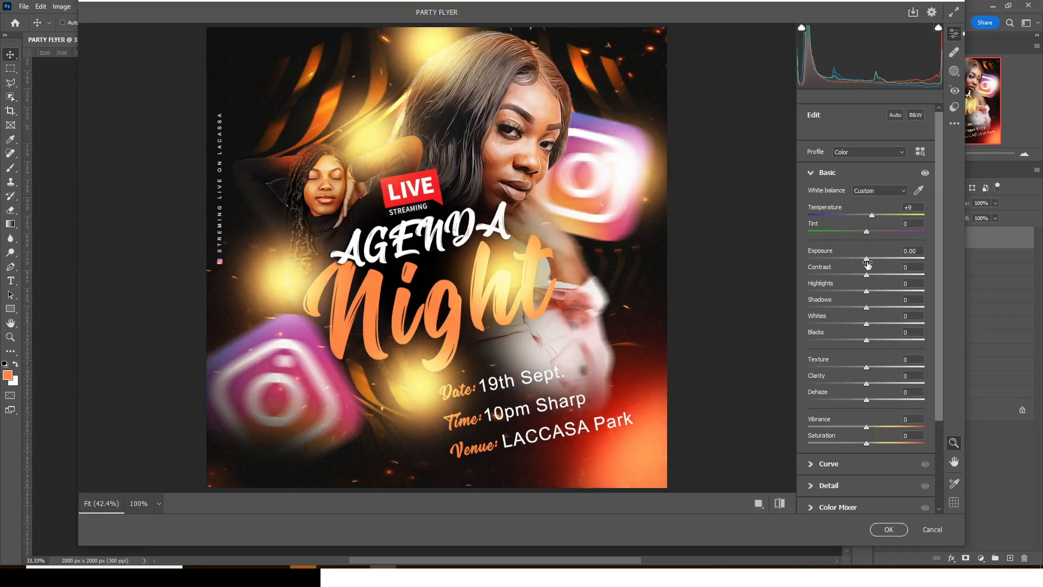
{"action": "left_click_drag", "start_coordinate": [866, 259], "coordinate": [863, 261]}
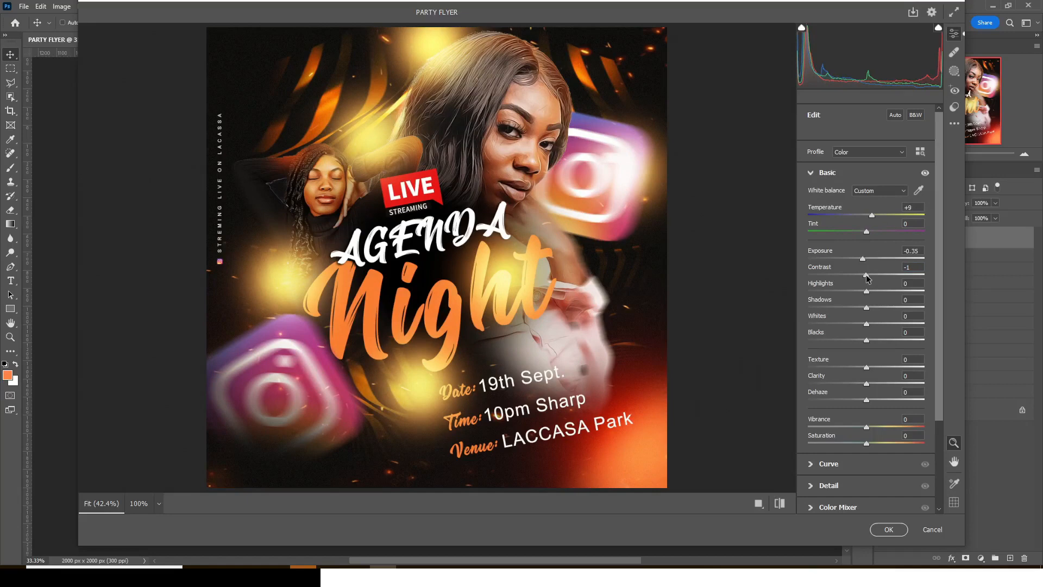
{"action": "left_click_drag", "start_coordinate": [867, 278], "coordinate": [875, 278]}
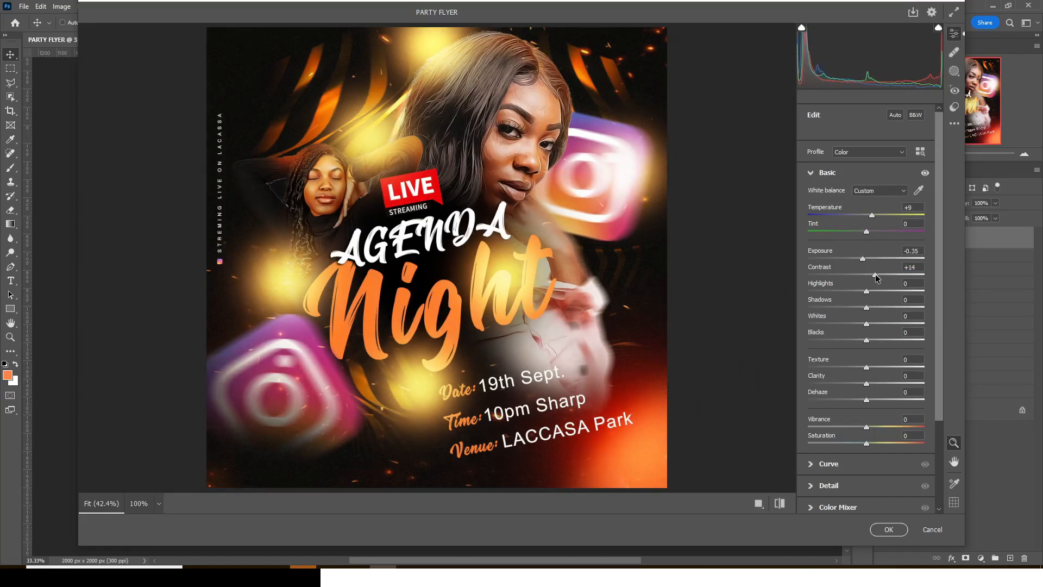
{"action": "left_click", "coordinate": [871, 293]}
{"action": "left_click_drag", "start_coordinate": [871, 293], "coordinate": [875, 294]}
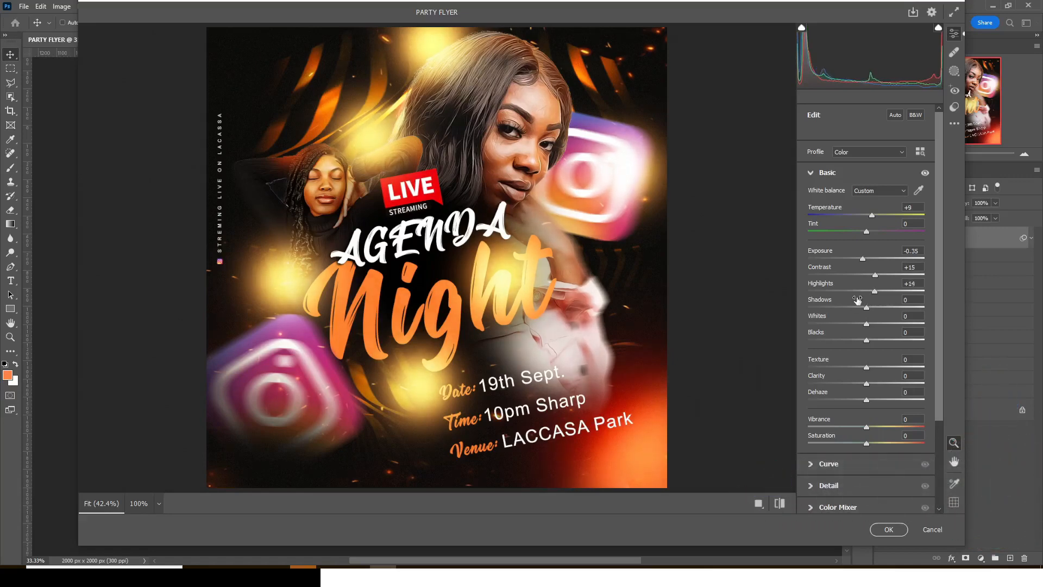
- Set Shadows -12, Blacks +8, Texture +20, Clarity +18, Dehaze +19 and Vibrance +16, and apply the Camera Raw Filter
{"action": "left_click_drag", "start_coordinate": [867, 309], "coordinate": [859, 308]}
{"action": "left_click_drag", "start_coordinate": [867, 340], "coordinate": [878, 368]}
{"action": "mouse_move", "coordinate": [866, 384]}
{"action": "left_mouse_down"}
{"action": "mouse_move", "coordinate": [877, 383]}
{"action": "mouse_move", "coordinate": [874, 399]}
{"action": "left_mouse_up"}
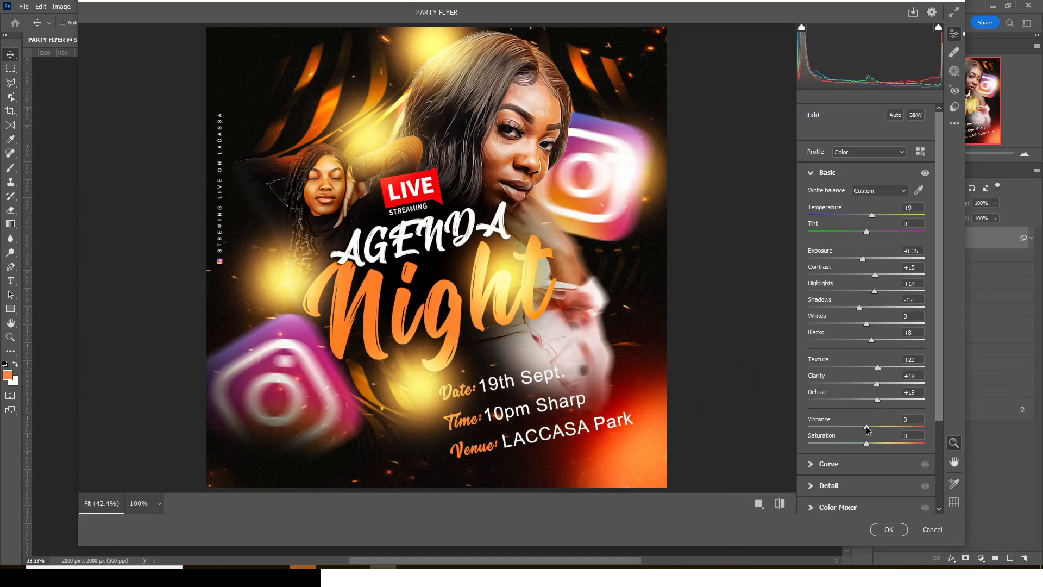
{"action": "left_click_drag", "start_coordinate": [868, 429], "coordinate": [875, 428]}
{"action": "left_click", "coordinate": [888, 529]}
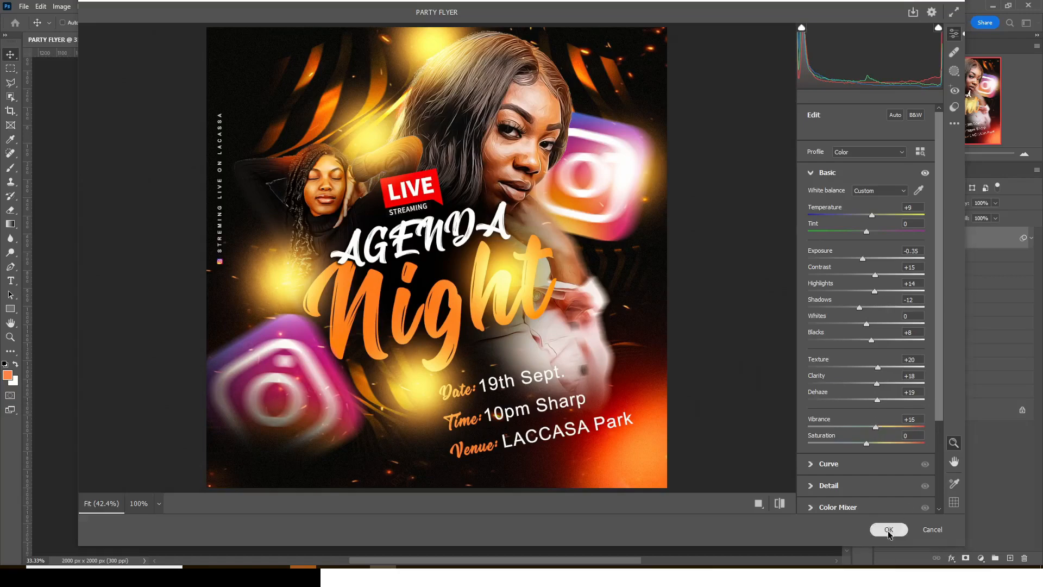
{"action": "key", "text": "ctrl+plus"}
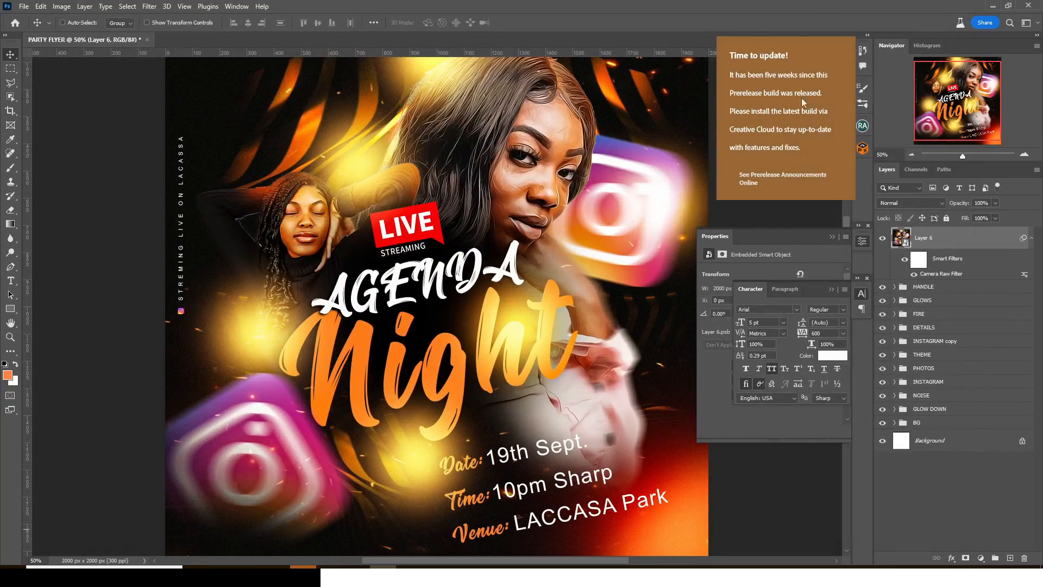
{"action": "scroll", "coordinate": [836, 315], "scroll_direction": "down", "scroll_amount": 3}
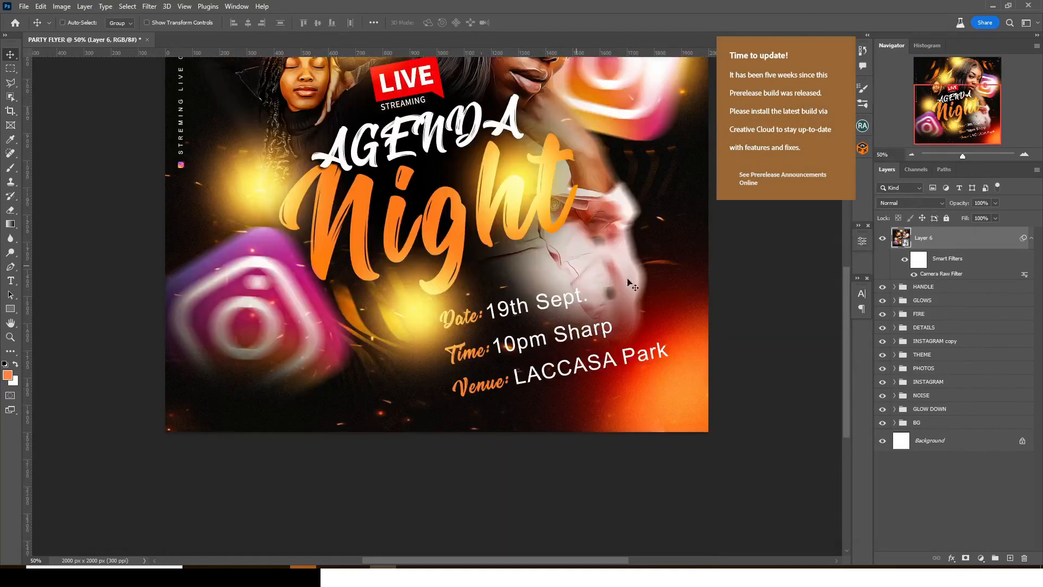
{"action": "scroll", "coordinate": [847, 256], "scroll_direction": "up", "scroll_amount": 2}
{"action": "scroll", "coordinate": [848, 246], "scroll_direction": "up", "scroll_amount": 2}
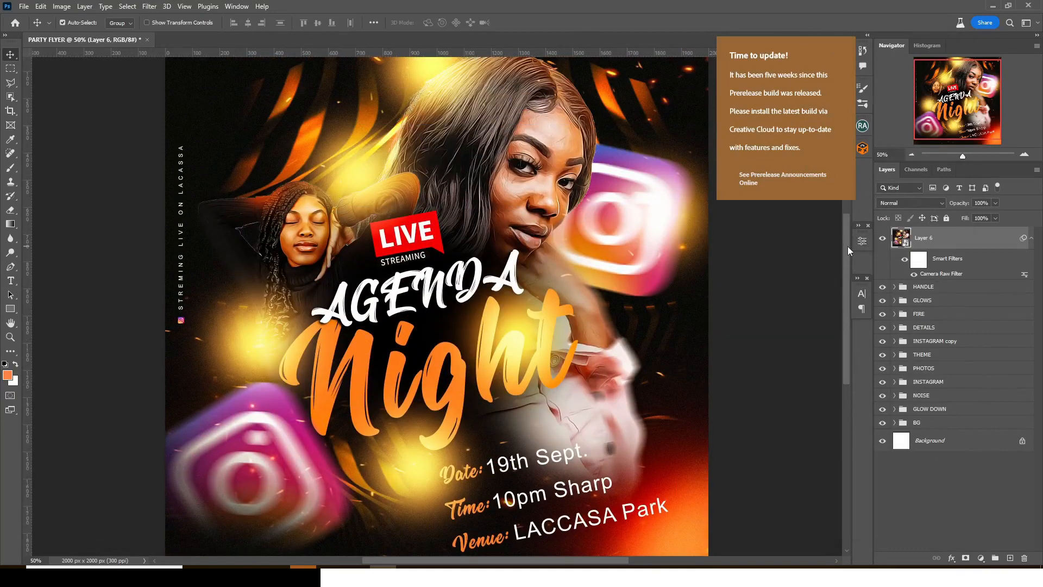
{"action": "key", "text": "ctrl+minus"}
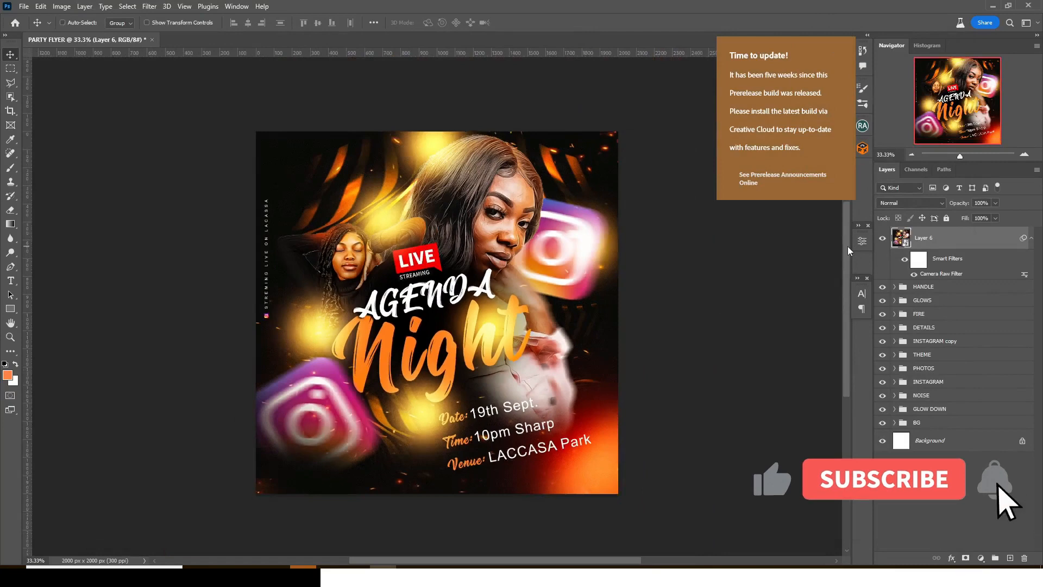